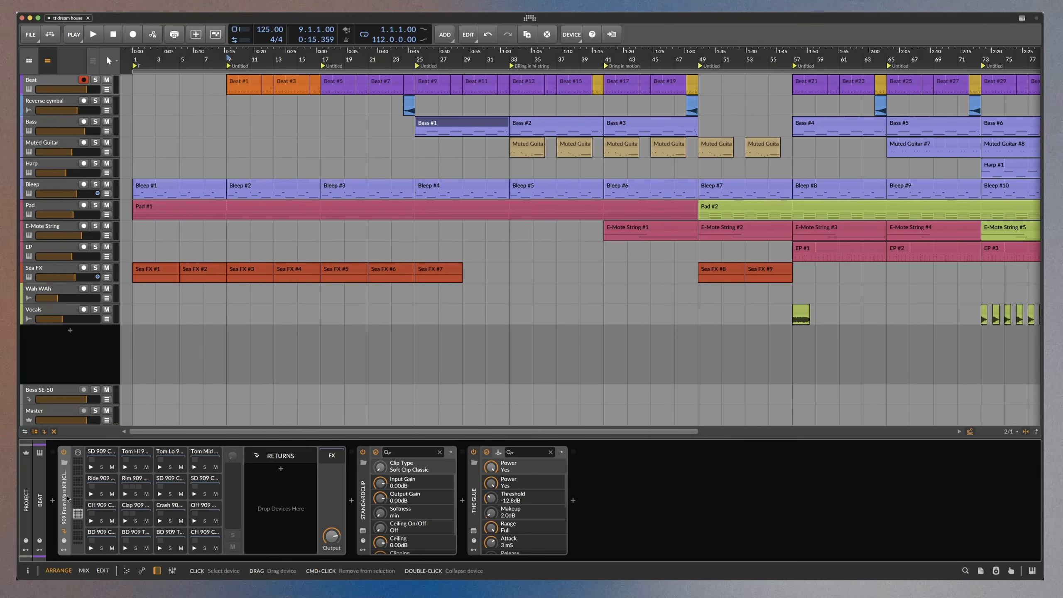
- Open the Beat #1 clip in an enlarged note editor and play the Beat track soloed
left_click(252, 83)
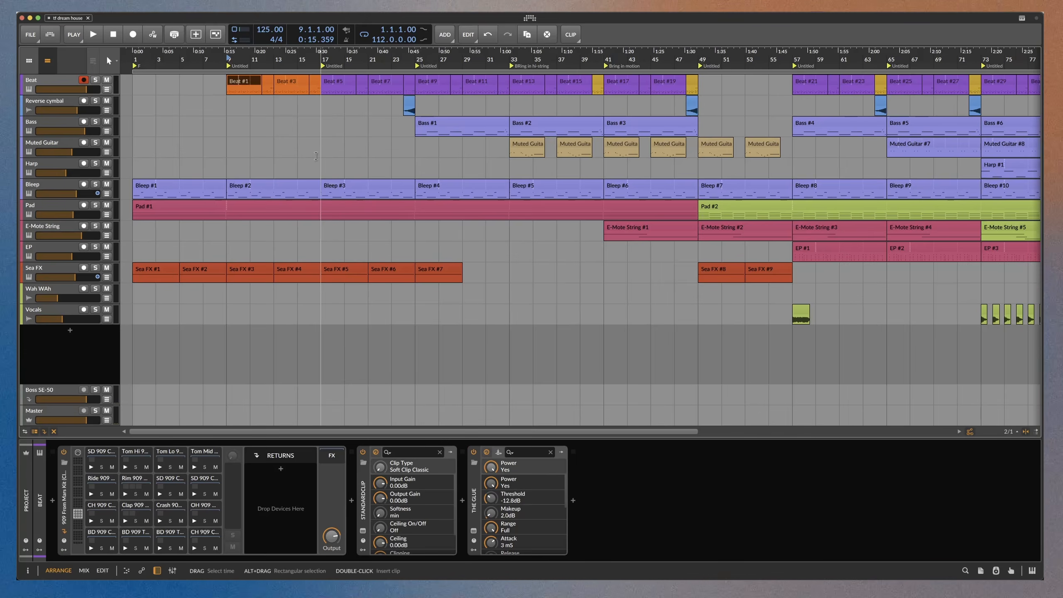
double_click(249, 82)
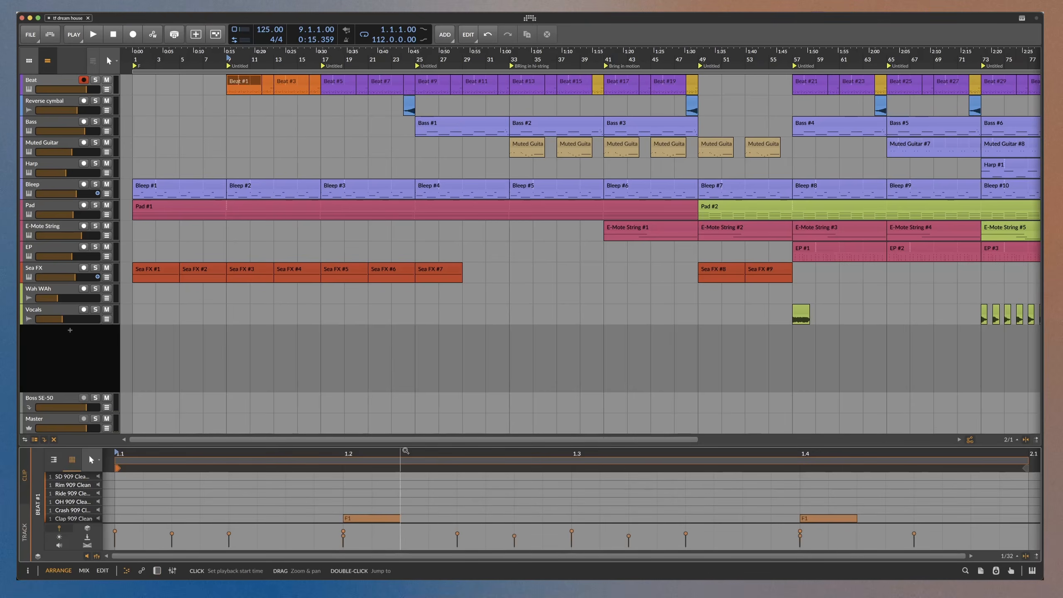
left_click_drag(405, 446, 418, 257)
scroll(427, 293, "down", 3)
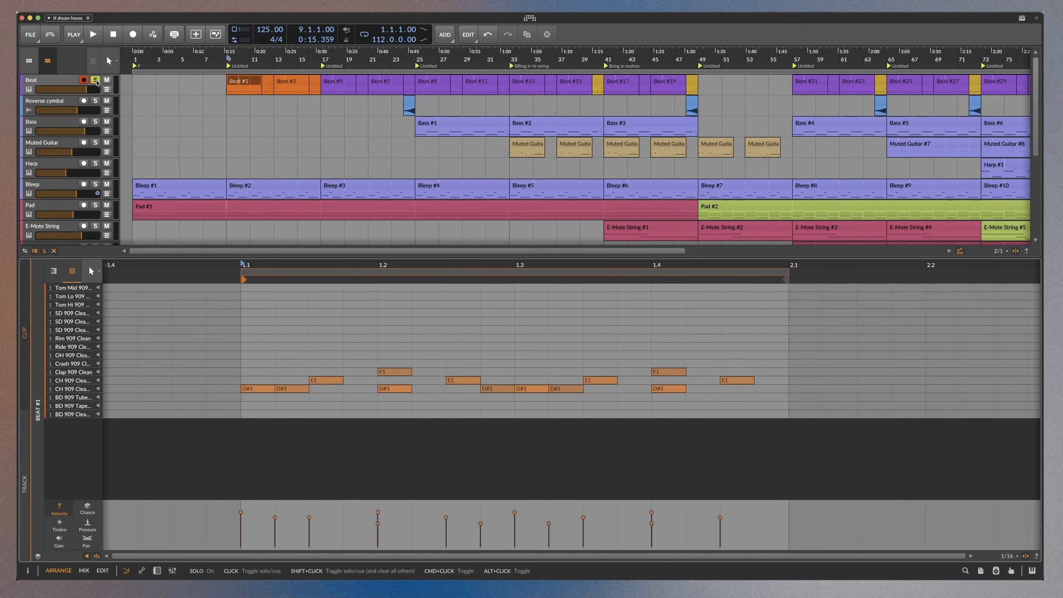
key("space")
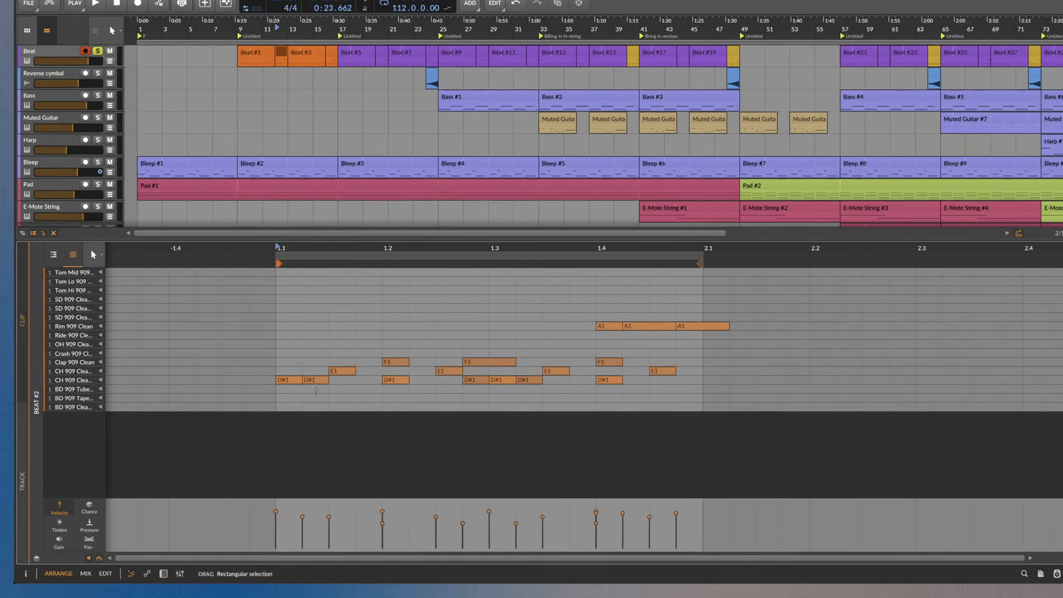
- Examine the closed hi-hat, clap and rim notes in the Beat #2 clip, selecting them one at a time
left_click(298, 389)
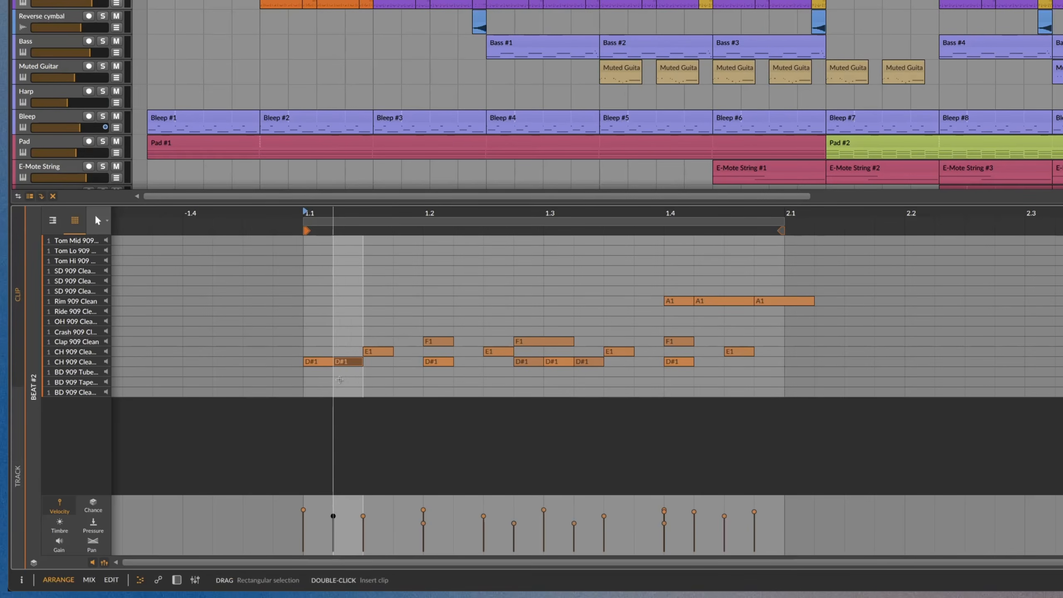
left_click(319, 357)
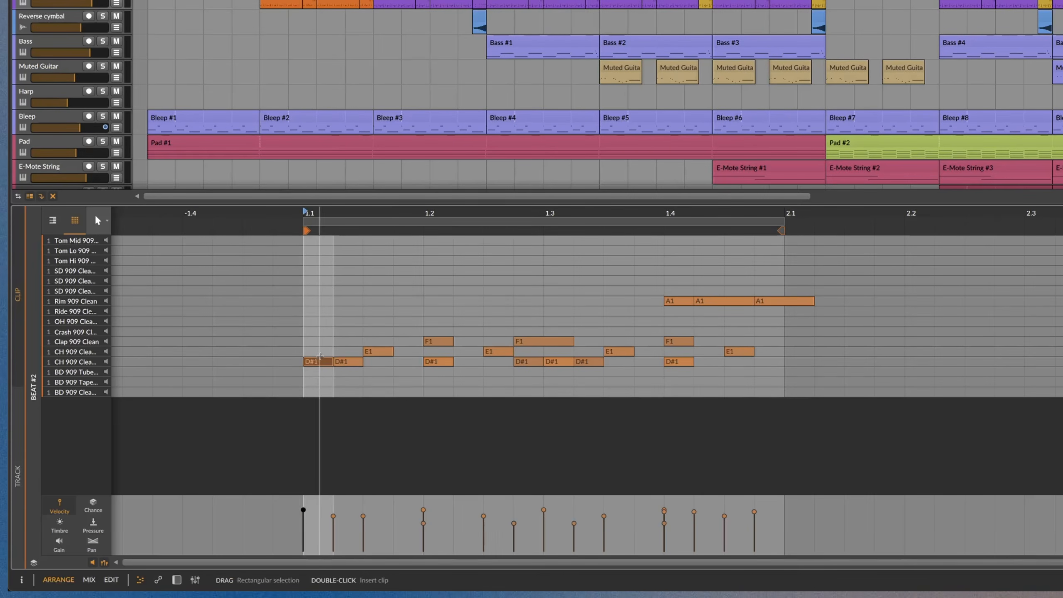
left_click(349, 360)
left_click(435, 361)
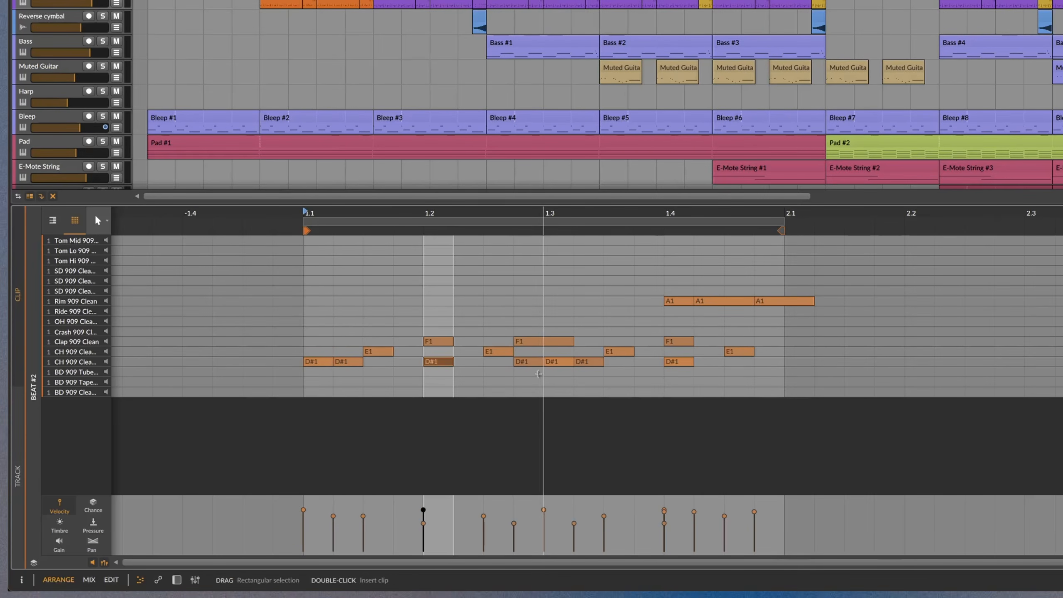
left_click(535, 361)
left_click(587, 360)
left_click(437, 341)
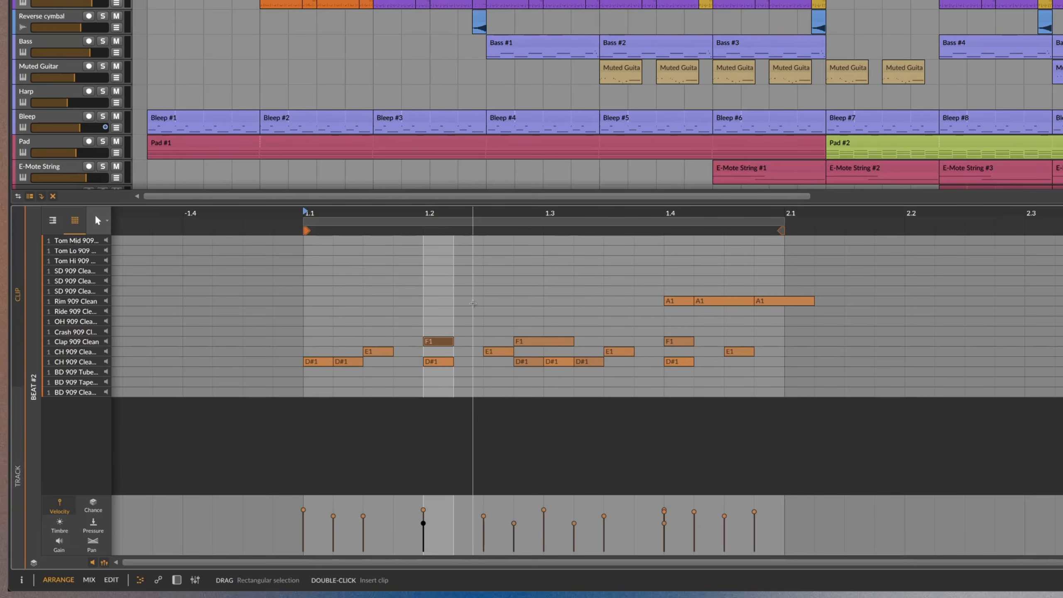
left_click(678, 301)
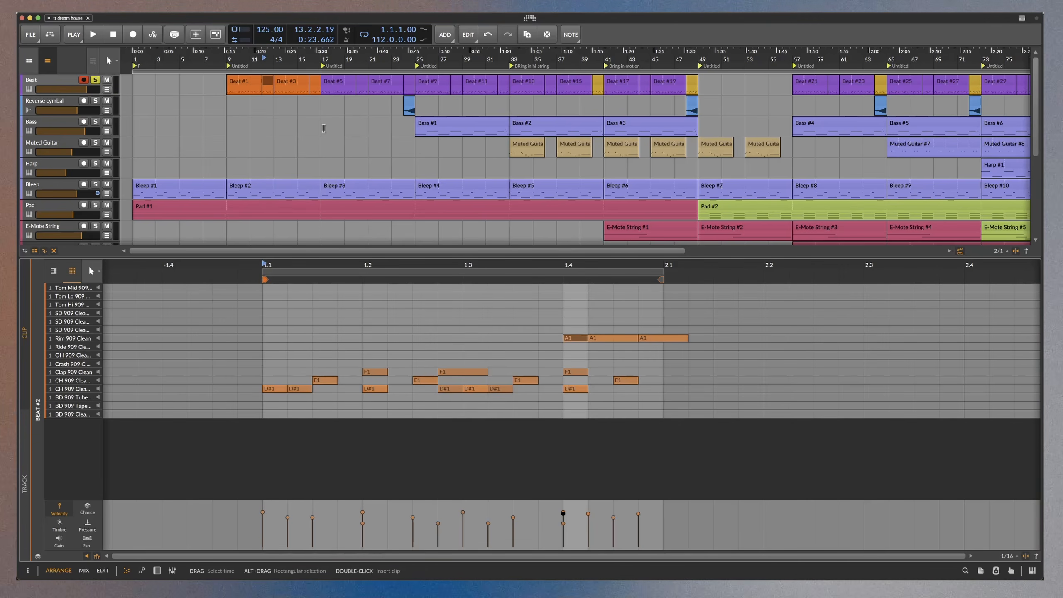
- Play the soloed Beat track from the Beat #5 clip at bar 17, examining the kick pattern and the fills
left_click(325, 84)
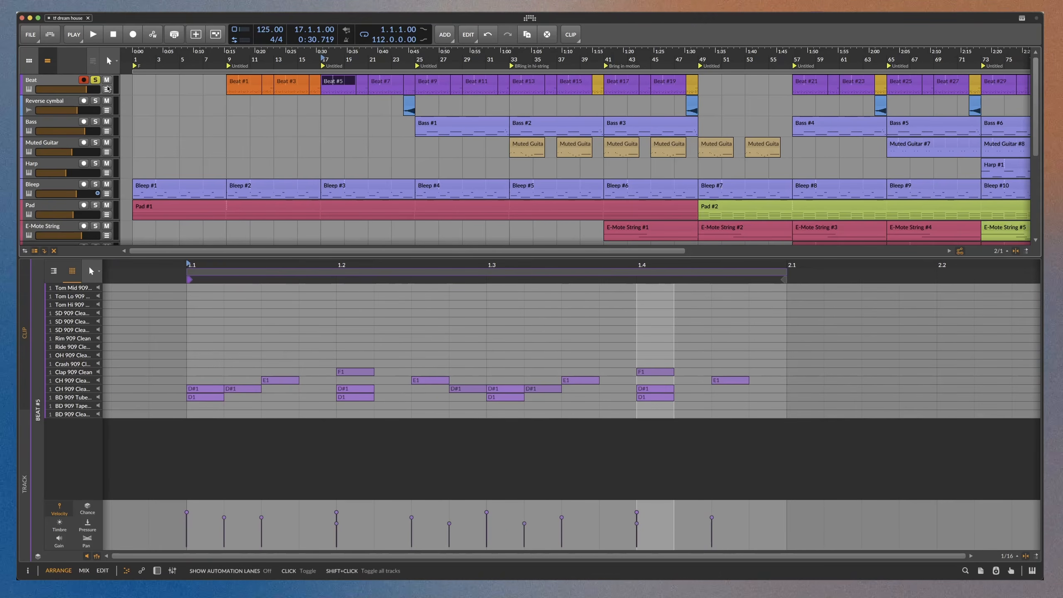
key("space")
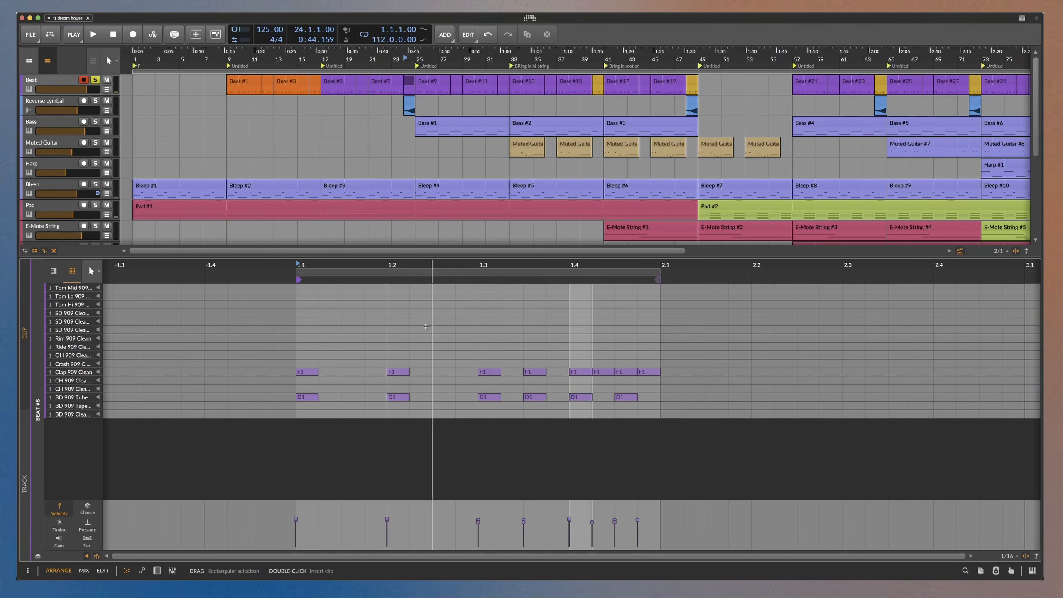
left_click_drag(368, 55, 394, 93)
left_click(318, 80)
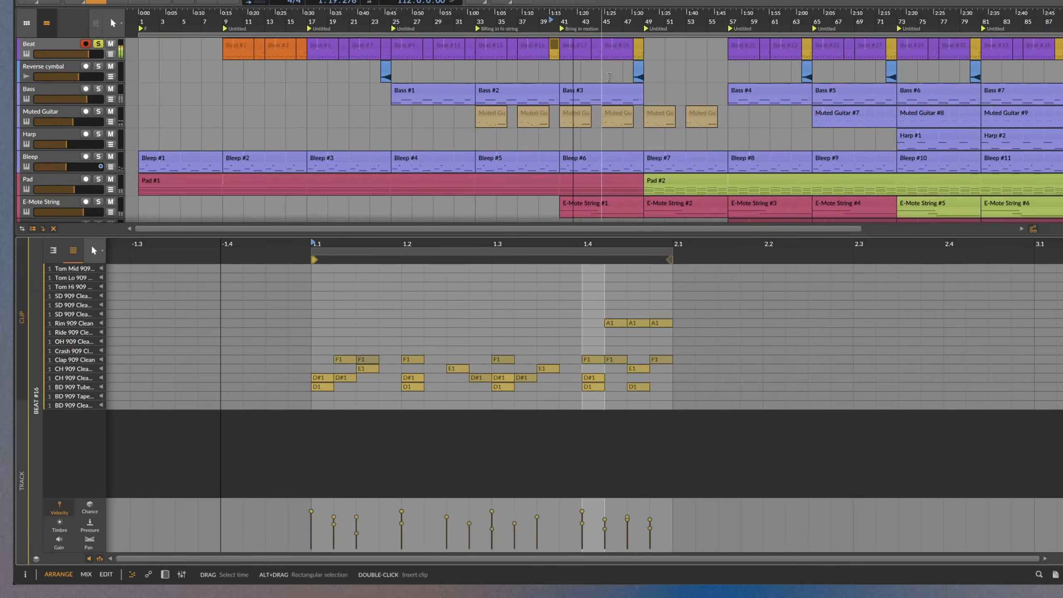
key("space")
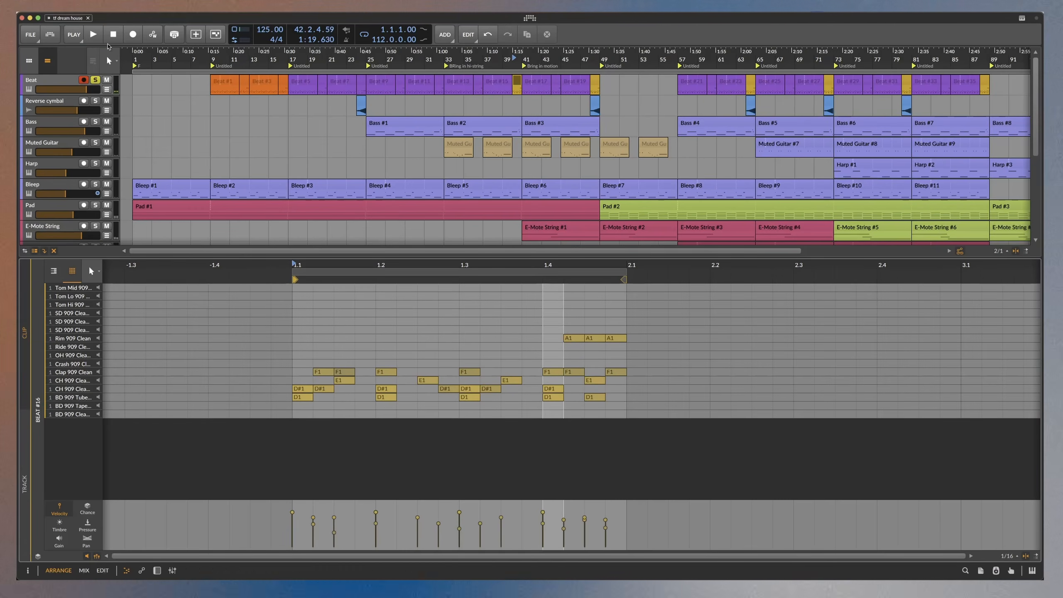
- Review StandardCLIP and The Glue in the Beat track's device chain during playback, opening and closing their plugin windows
key("d")
left_click(363, 530)
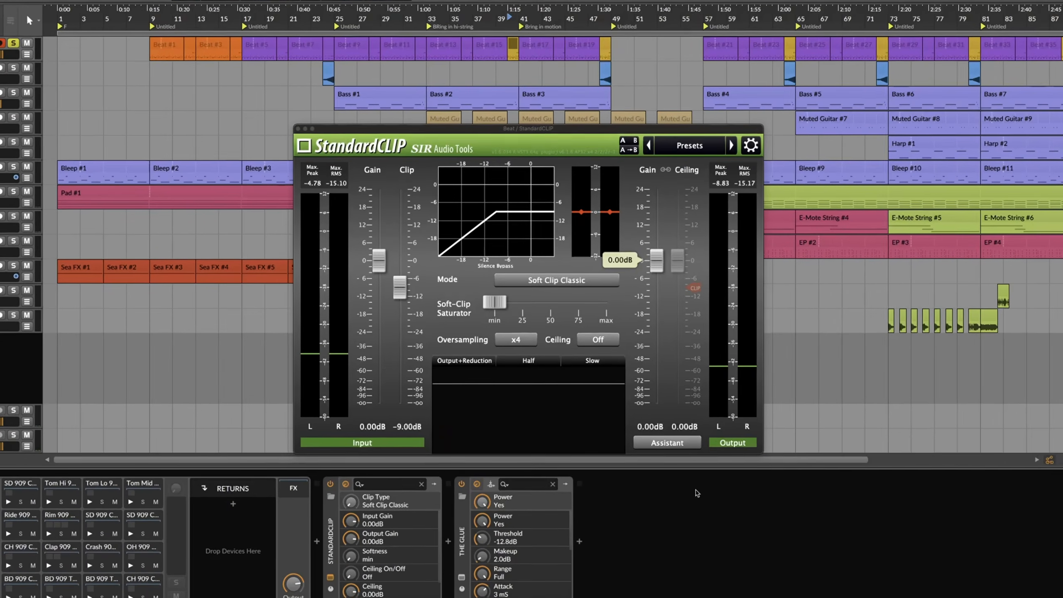
key("space")
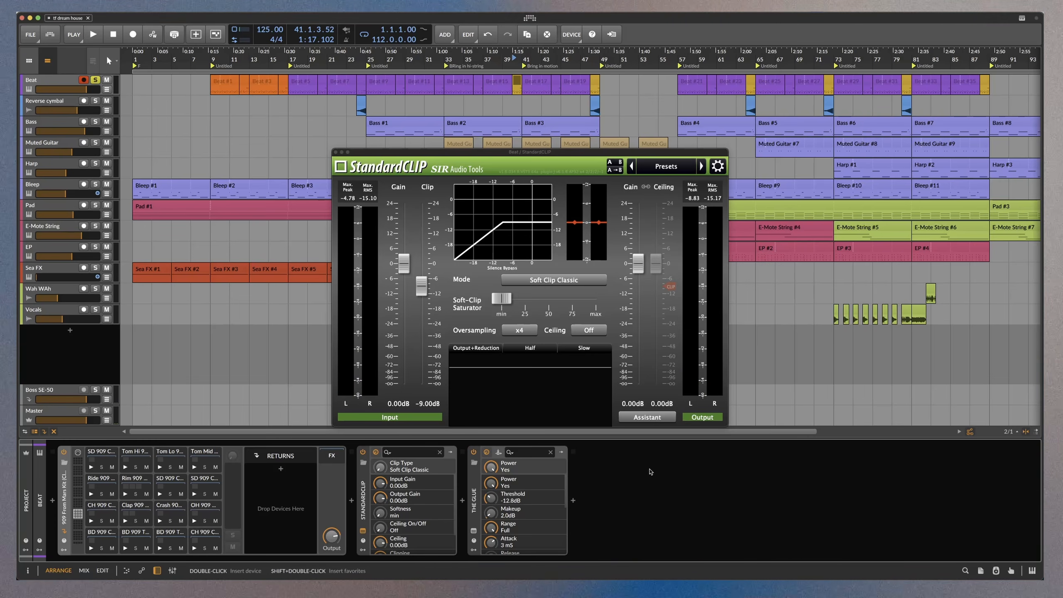
left_click(473, 531)
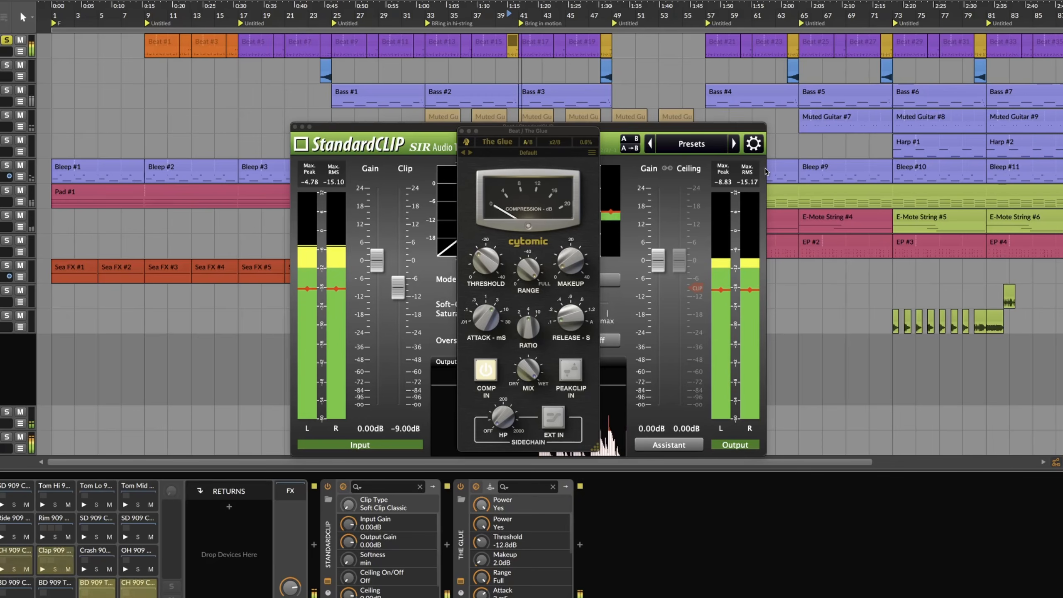
left_click(295, 126)
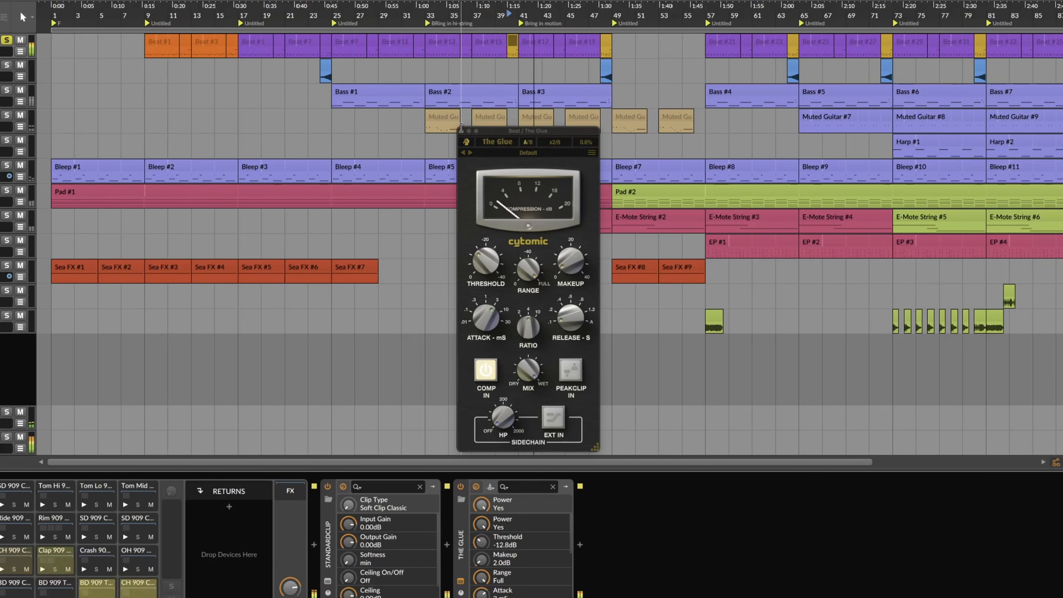
left_click(462, 131)
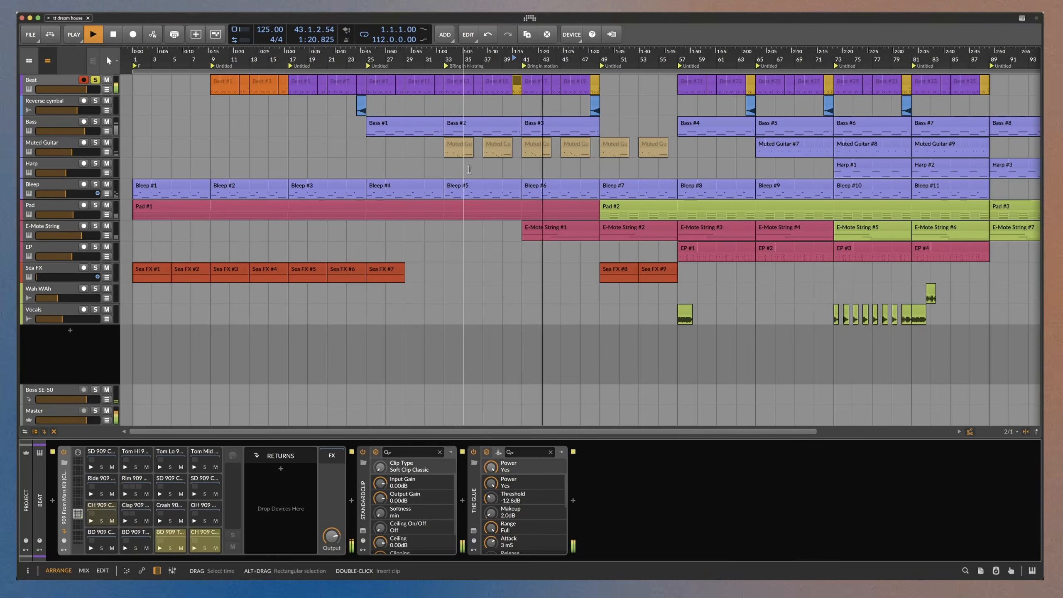
key("space")
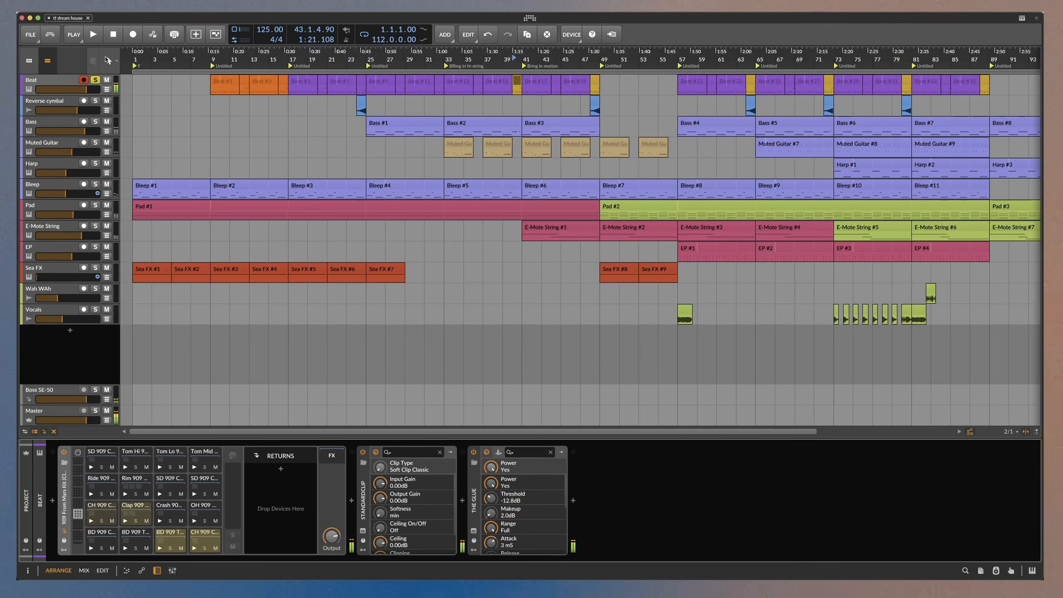
- Examine the Shuffle amount in the project's global groove settings
left_click(75, 36)
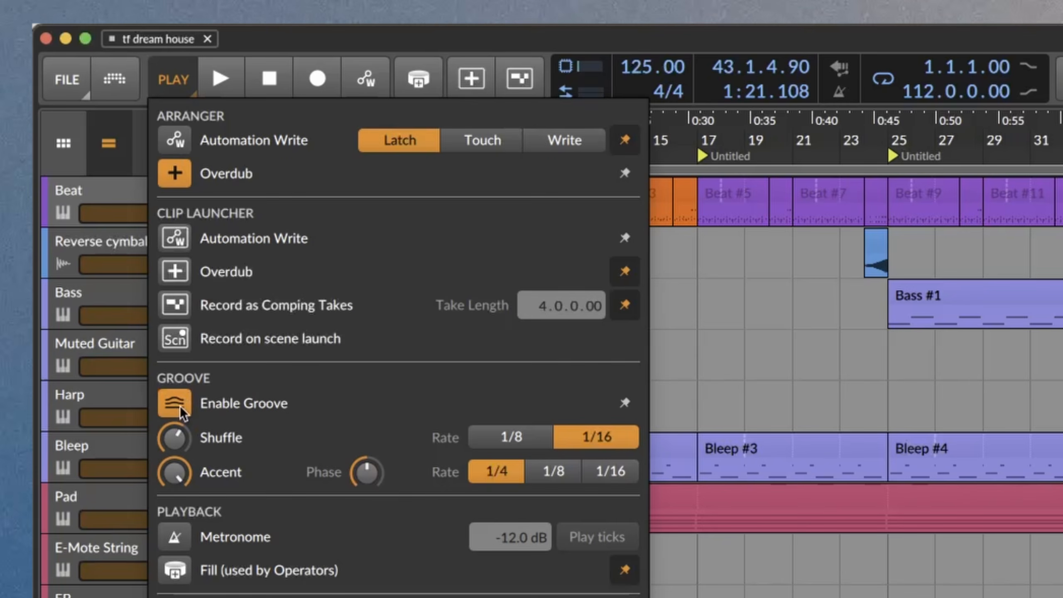
left_click_drag(177, 438, 177, 436)
left_click(178, 439)
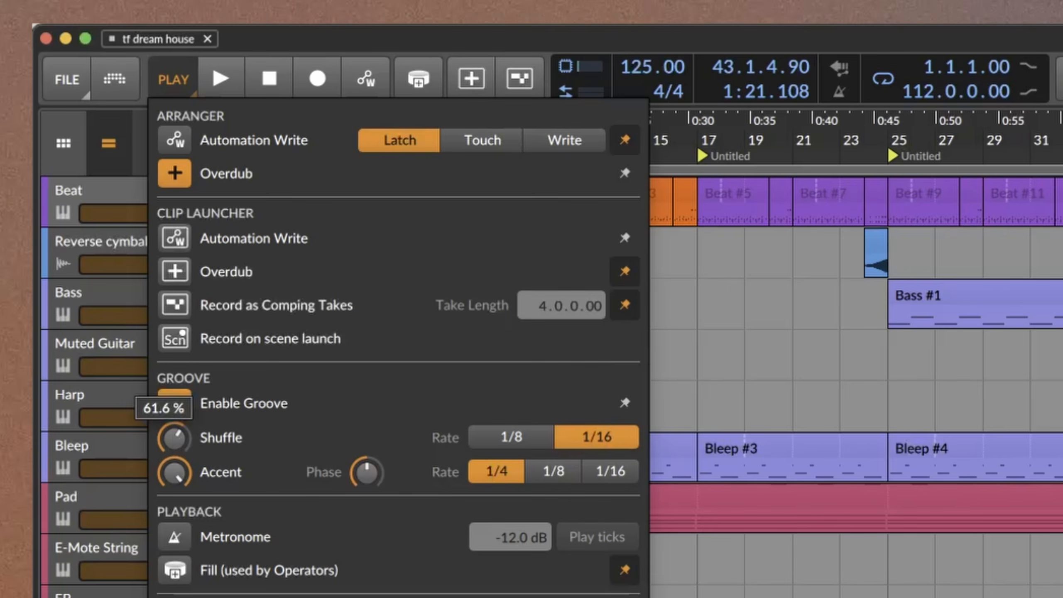
left_click(173, 79)
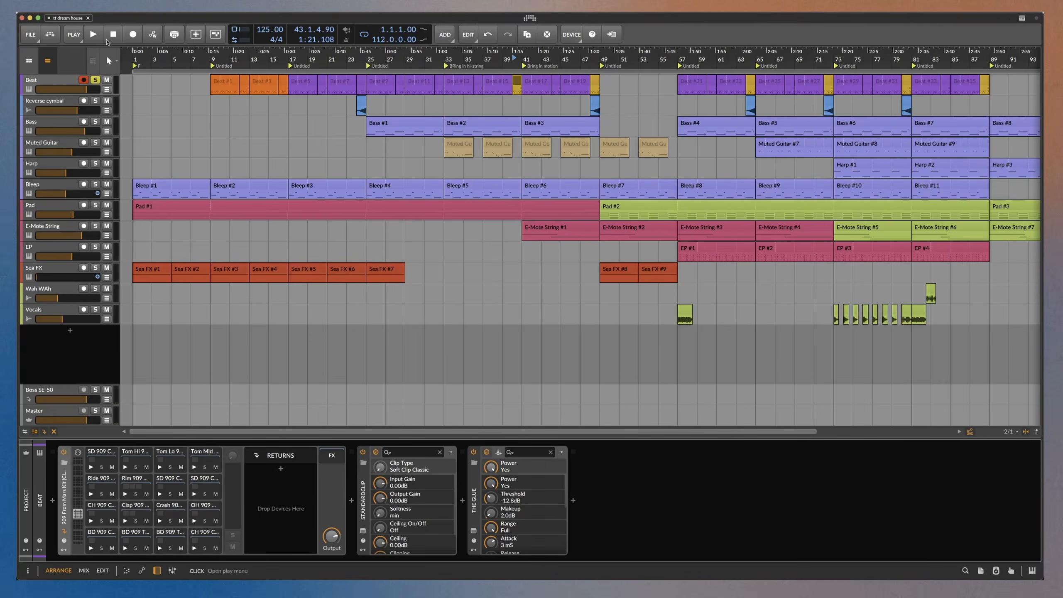
- Compare the soloed beat with the global groove disabled and enabled during playback, leaving the groove enabled
left_click(93, 34)
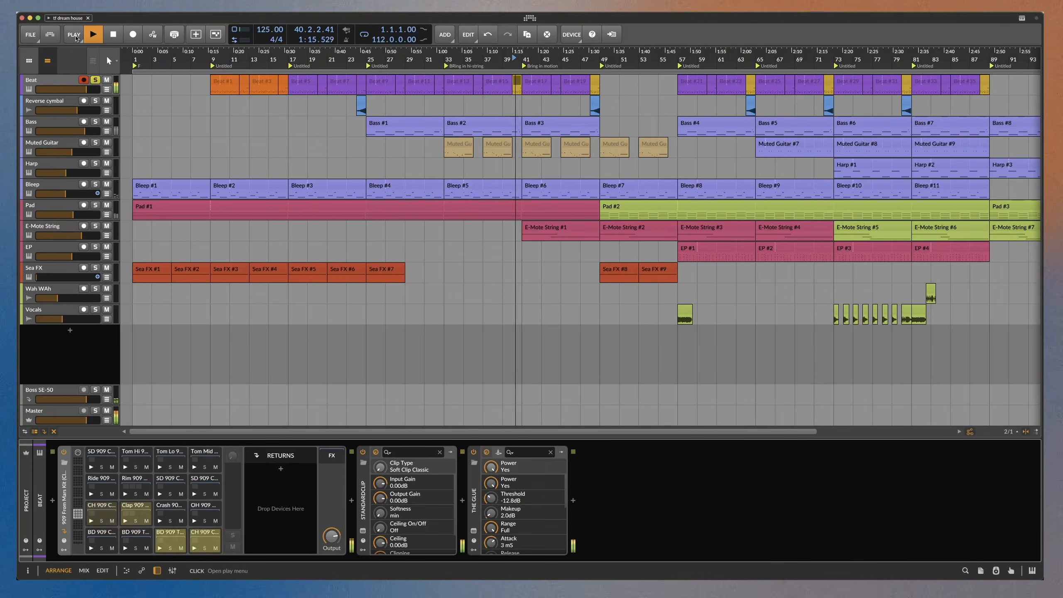
left_click(74, 35)
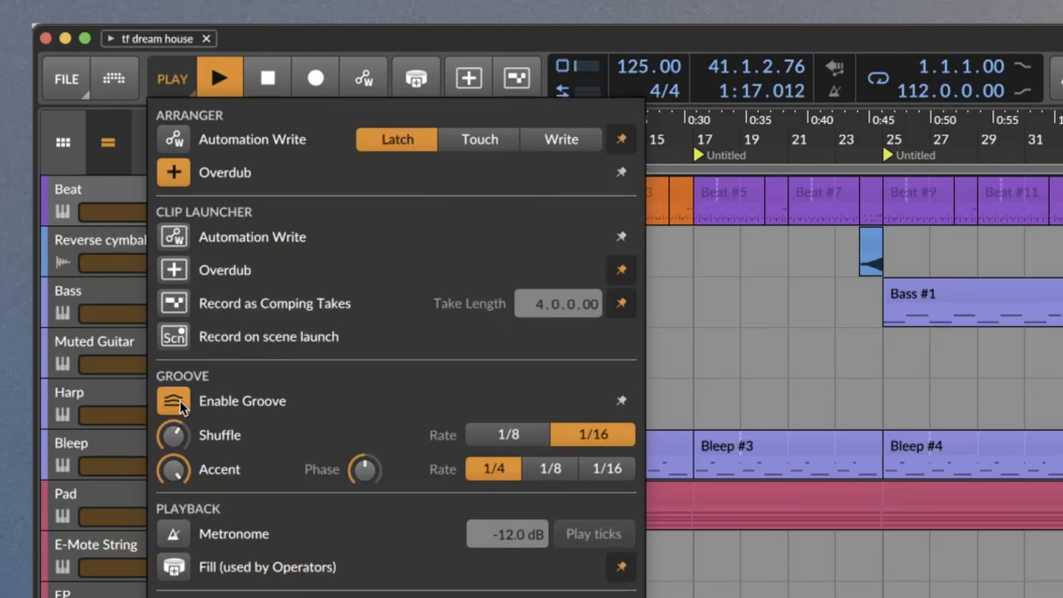
left_click(98, 217)
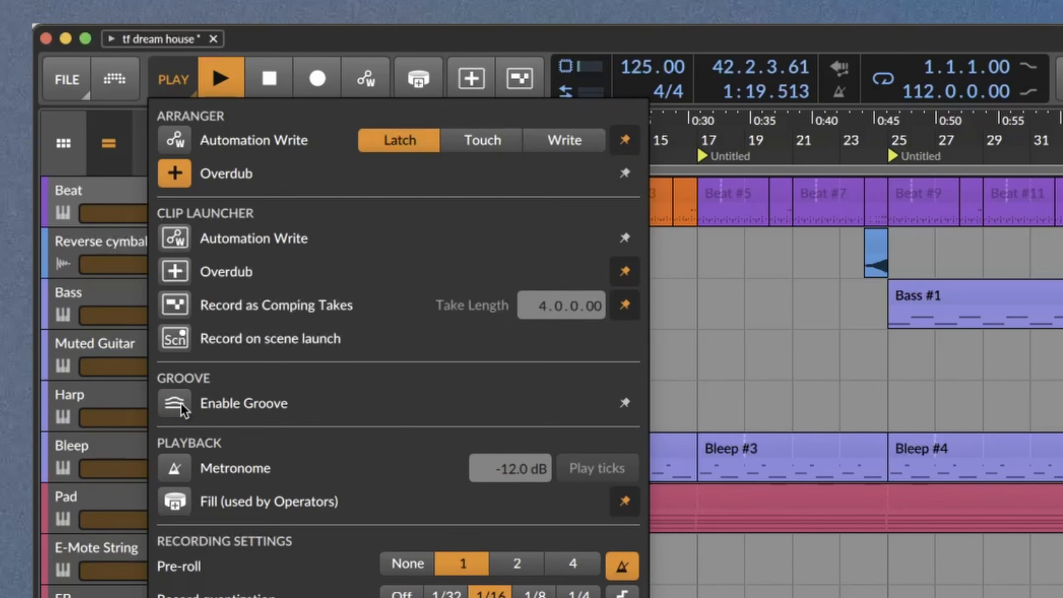
left_click(175, 404)
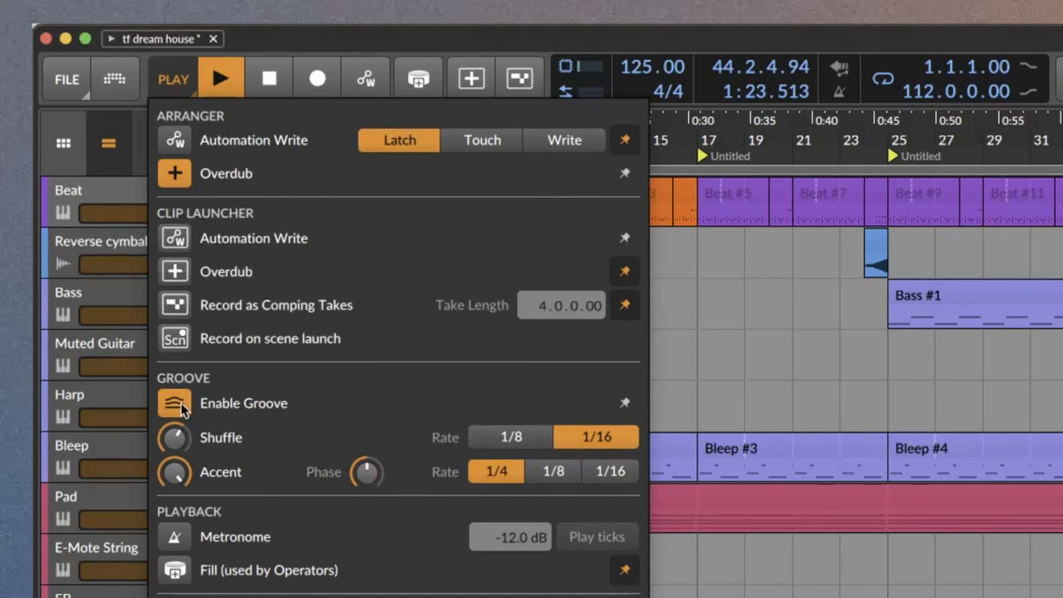
left_click(181, 401)
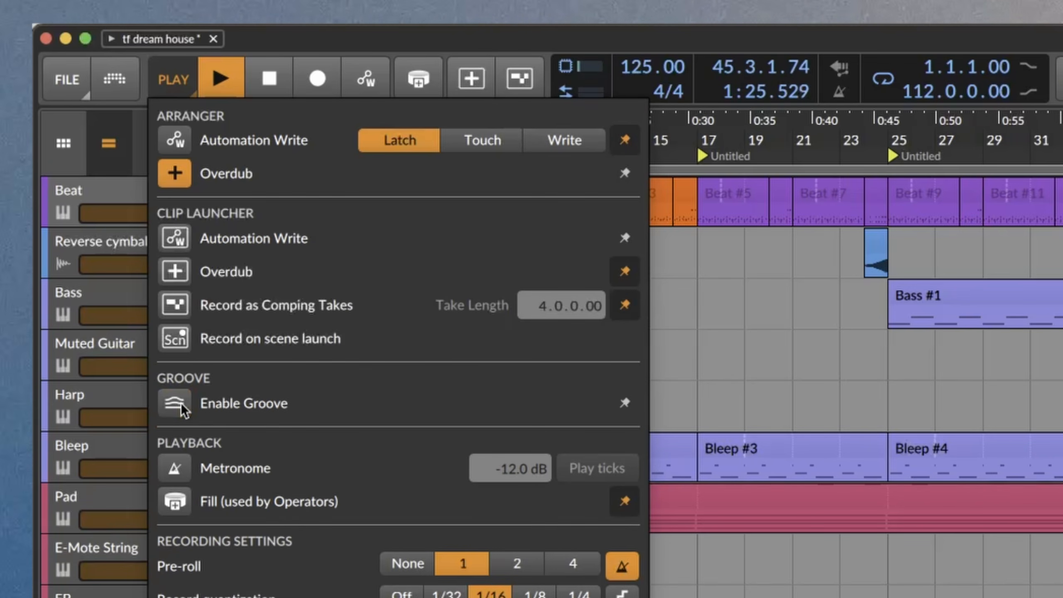
left_click(181, 402)
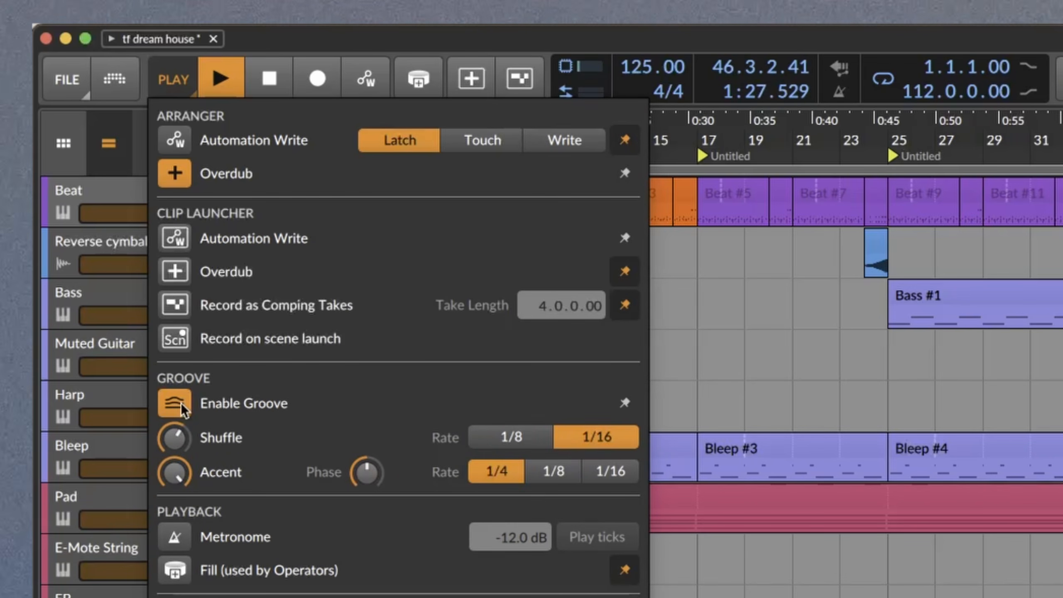
key("Escape")
key("space")
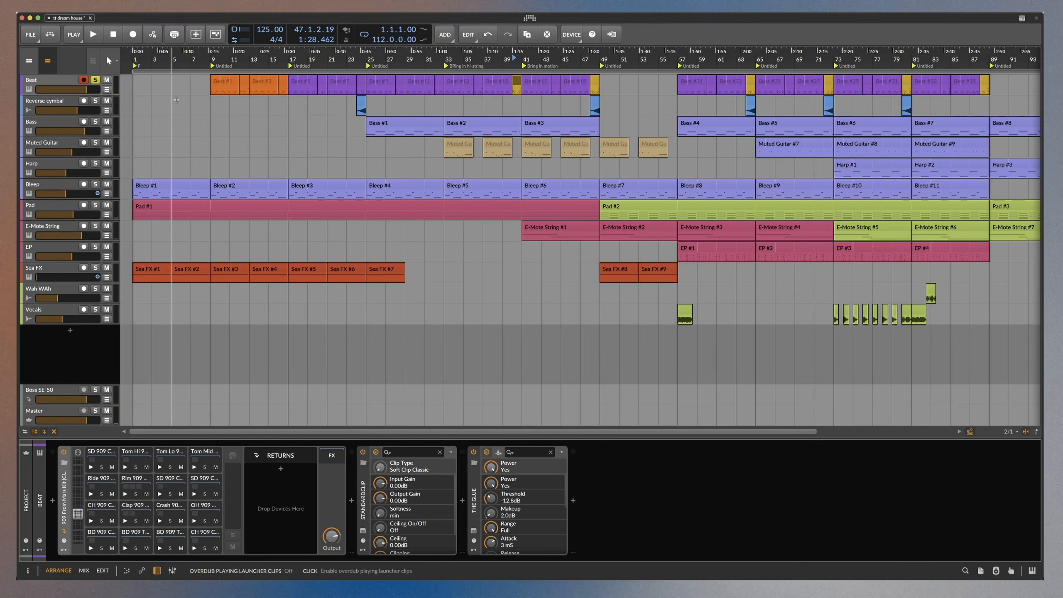
- Solo the Reverse cymbal track and play it from just before its first clip, around bar 24
left_click(62, 100)
scroll(334, 117, "up", 5)
left_click(321, 119)
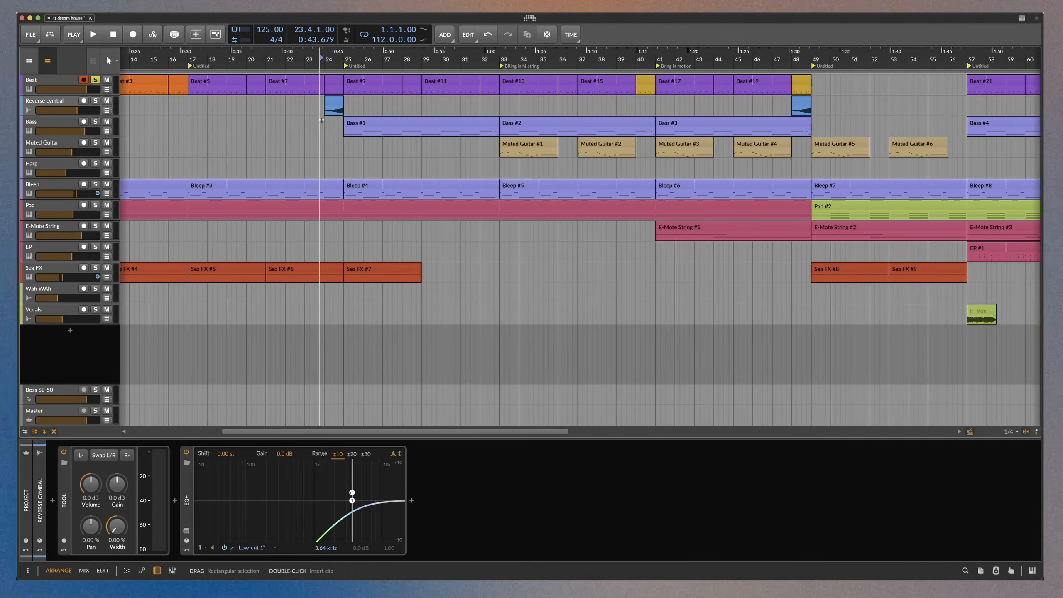
left_click(324, 120)
scroll(368, 126, "down", 4)
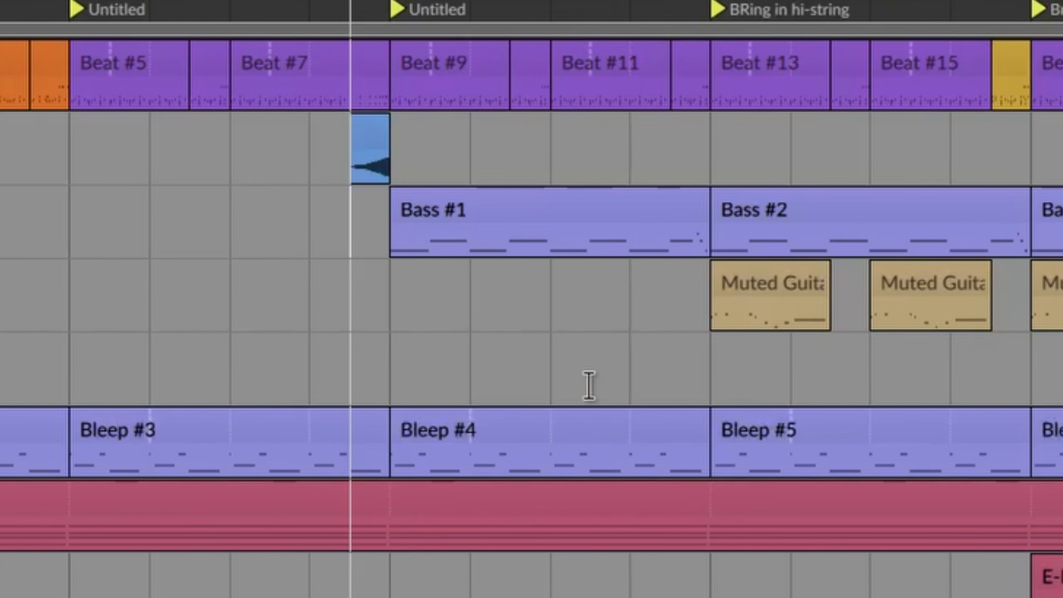
key("space")
left_click(134, 319)
left_click(214, 379)
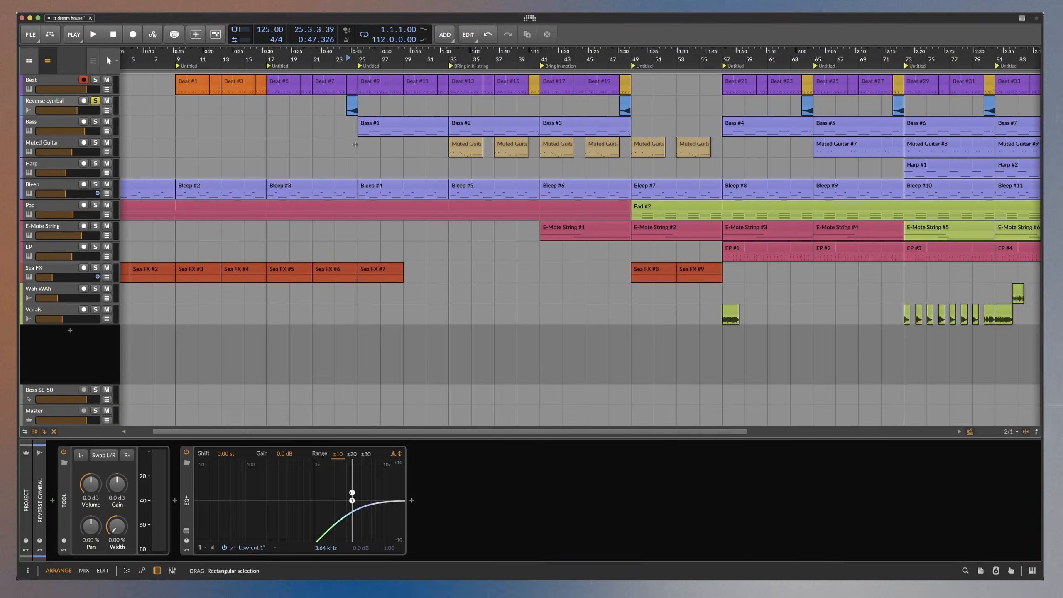
- Solo the Bass track, set the playback start to bar 25 and open its Korg M1 instrument window for viewing
left_click(355, 144)
left_click(67, 121)
left_click(95, 121)
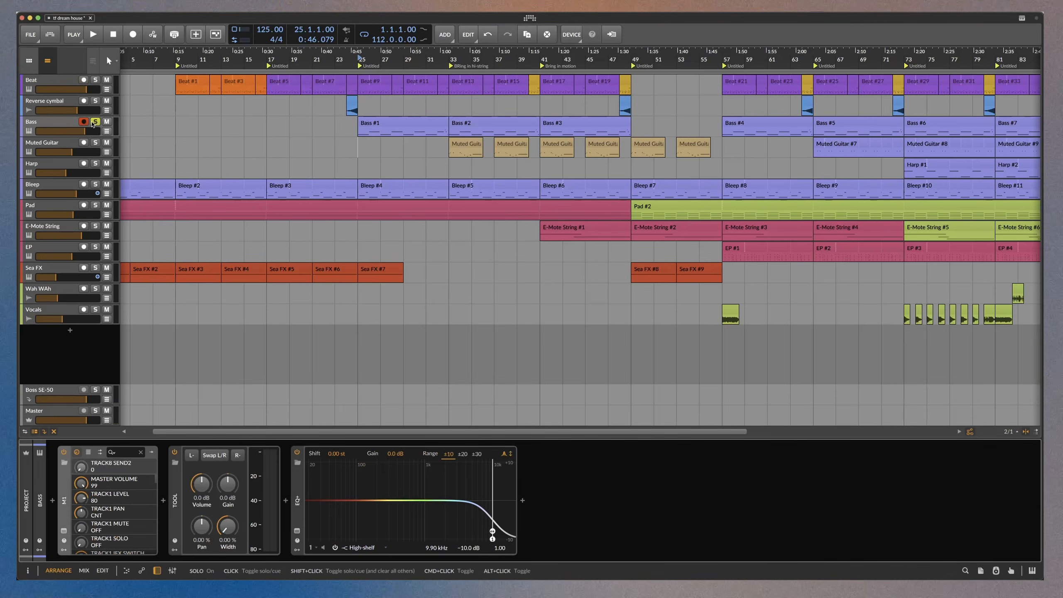
left_click(64, 531)
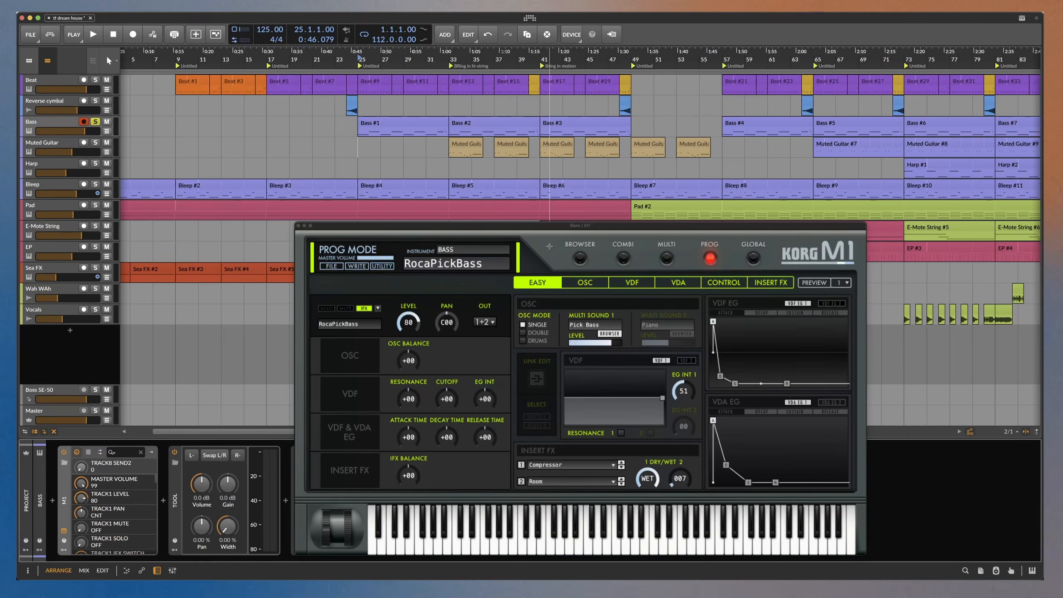
left_click_drag(556, 229, 532, 146)
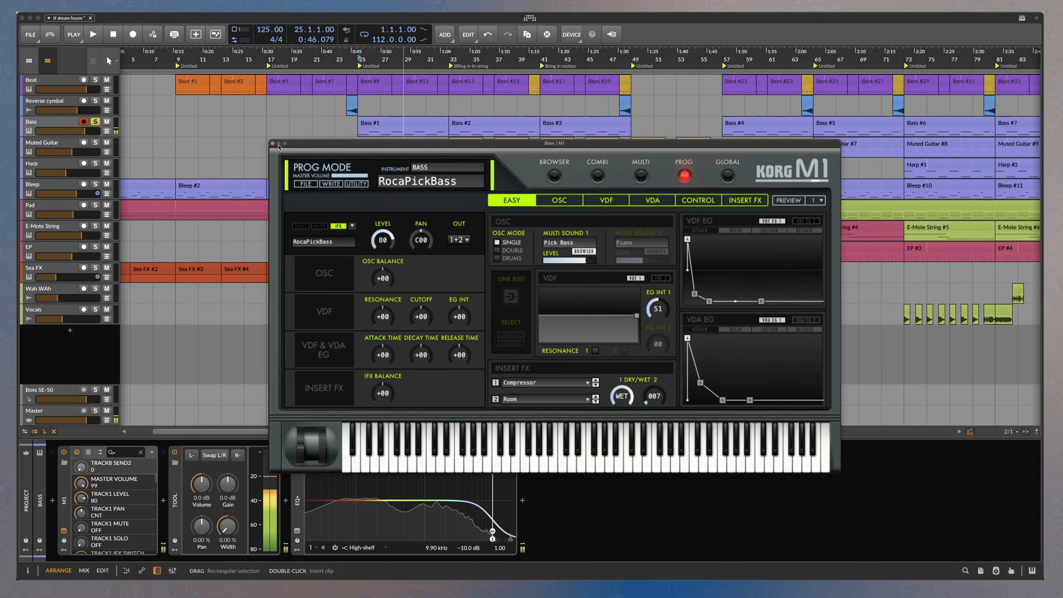
- Replace the bass instrument window with the Bass #1 clip's notes and play the clip from its bar 8
left_click(278, 144)
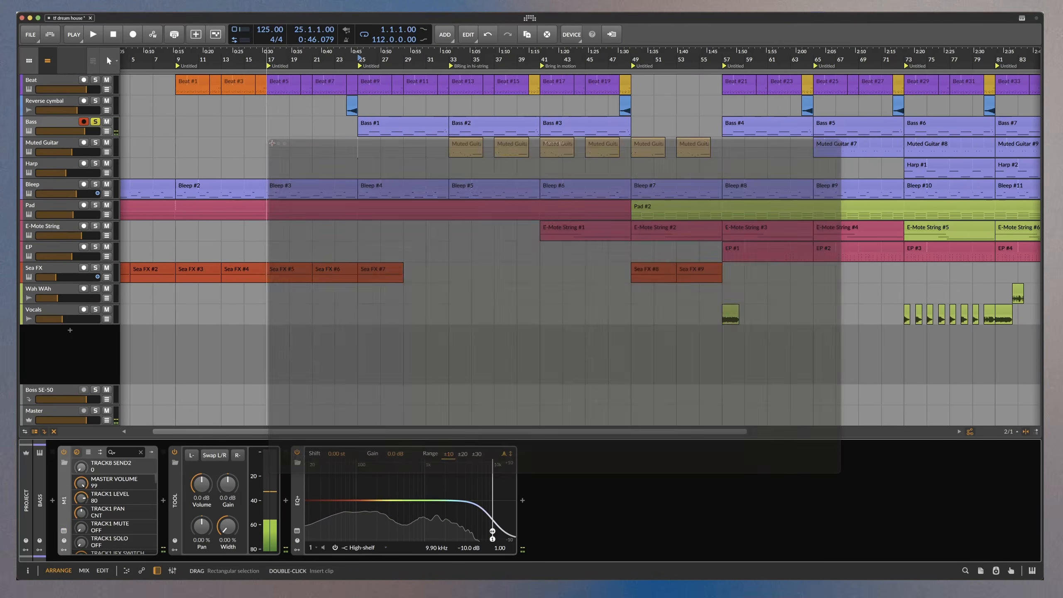
double_click(421, 124)
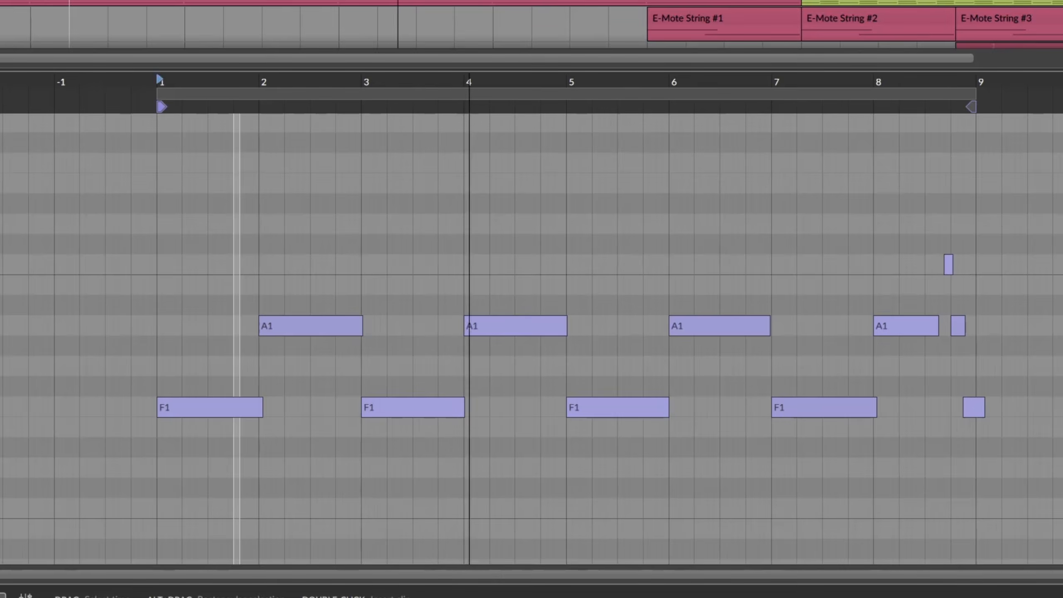
key("space")
left_click(879, 82)
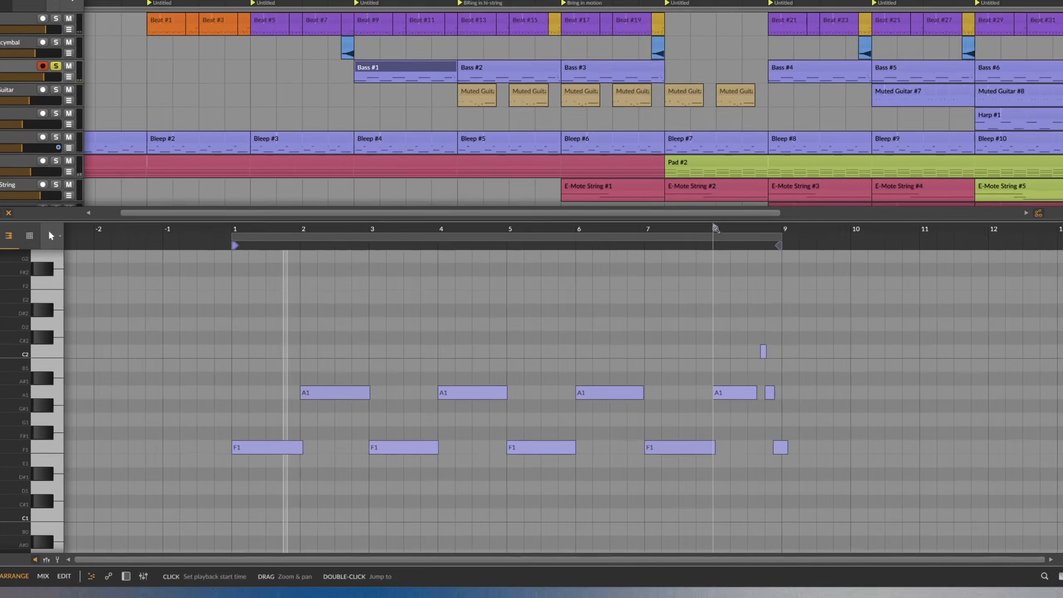
key("space")
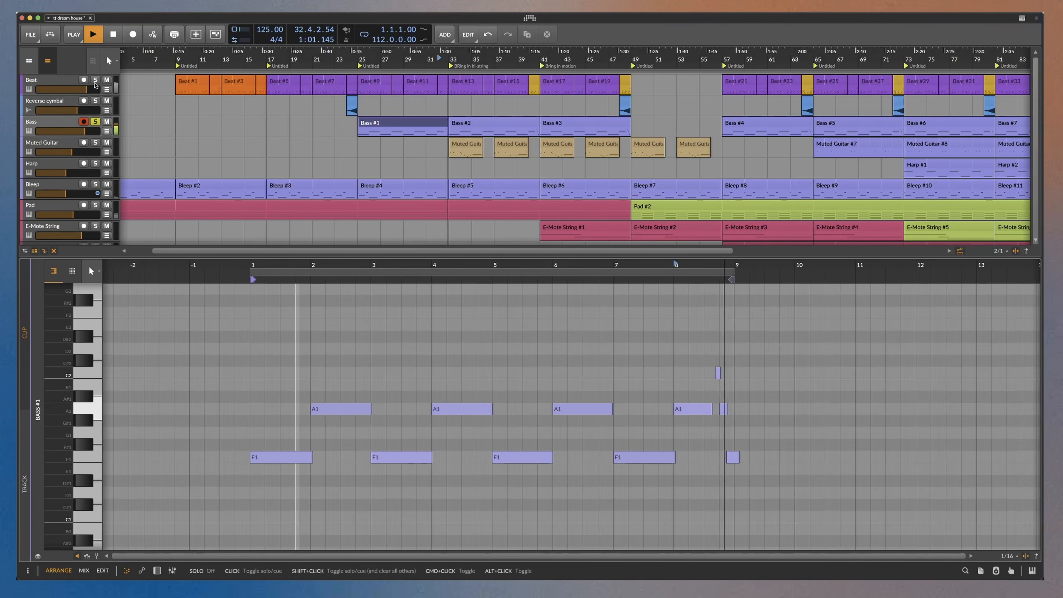
- Audition the Bass track together with the soloed Beat track, ending playback and clearing the Beat solo
left_click(95, 81)
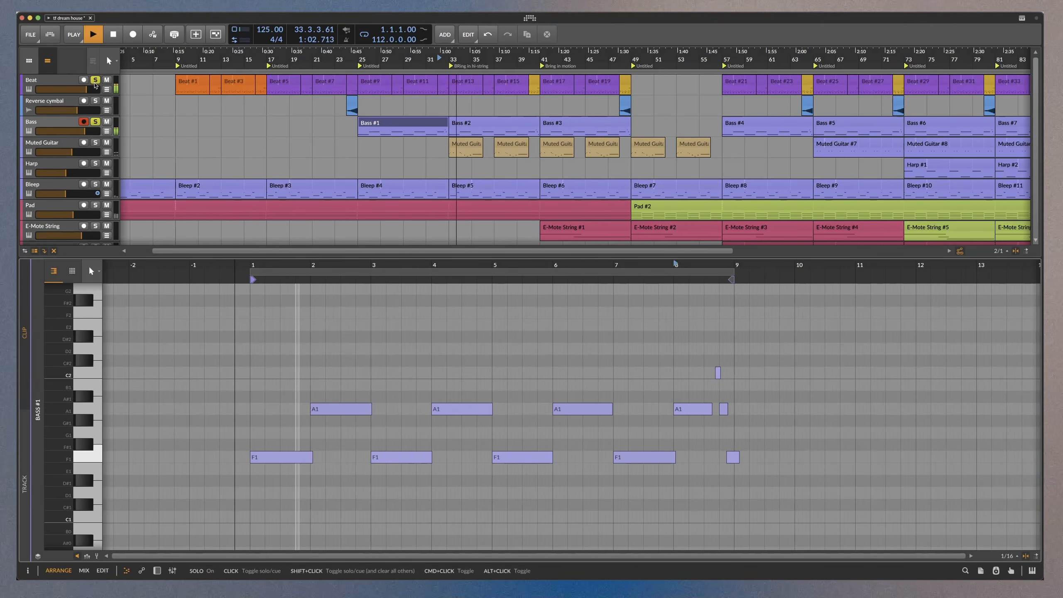
key("space")
left_click(95, 81)
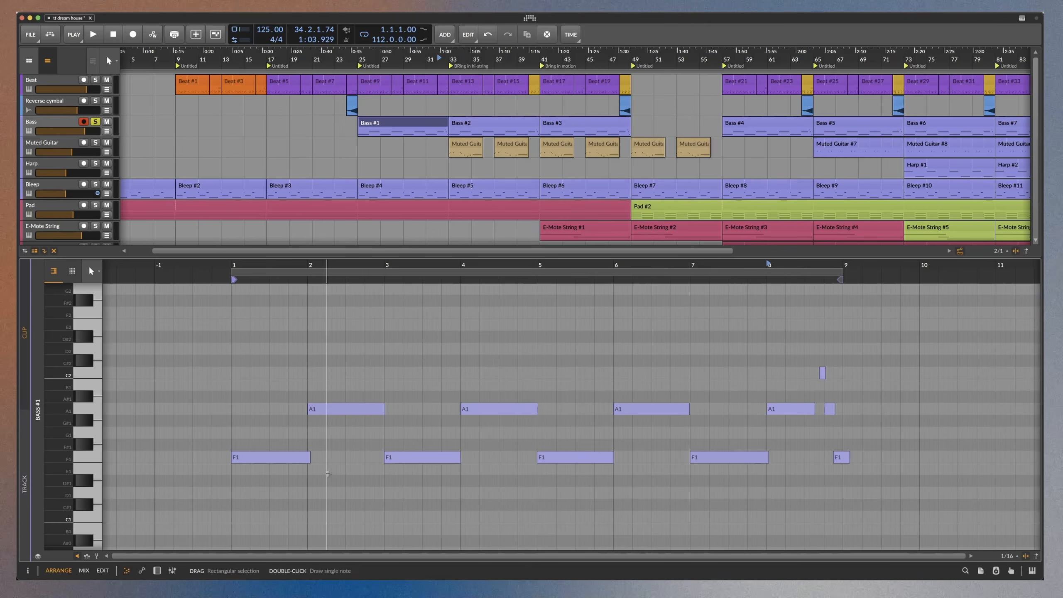
- Solo the Muted Guitar track with the playback start at bar 33 and view its Korg M1 instrument window
double_click(63, 145)
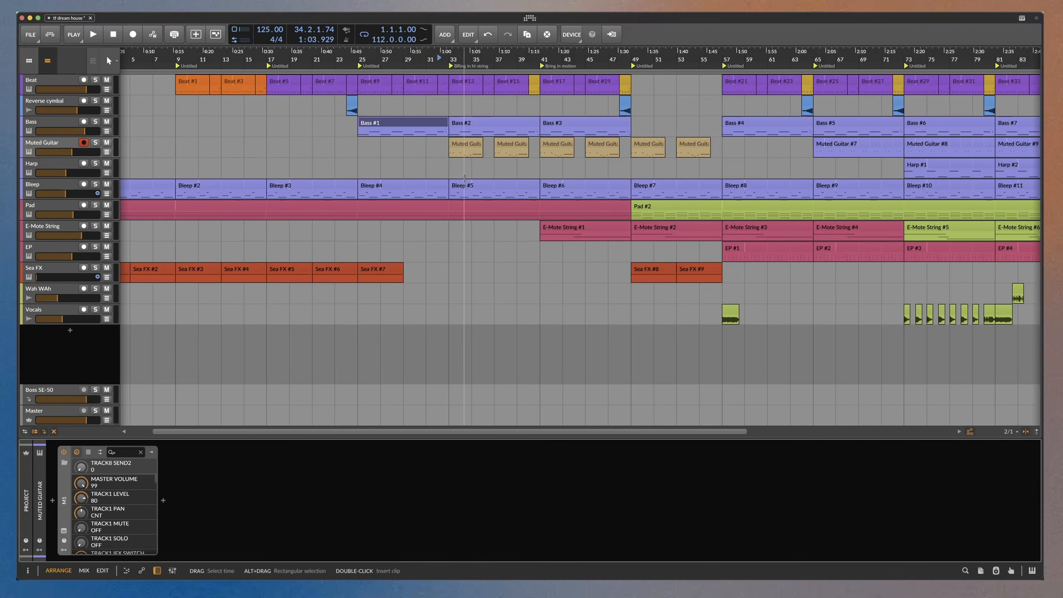
left_click(448, 165)
left_click(96, 143)
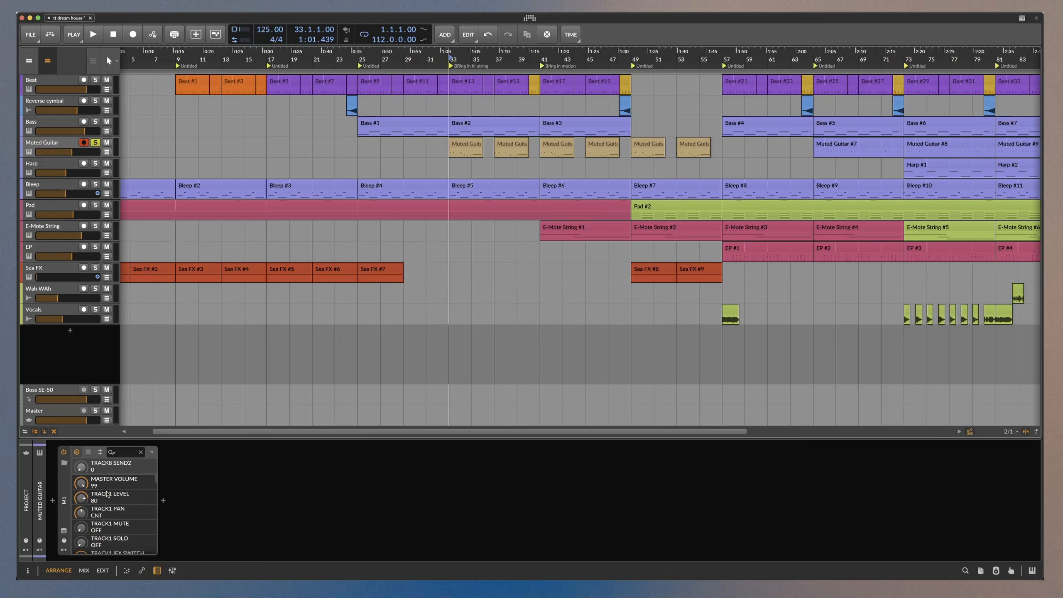
left_click(64, 531)
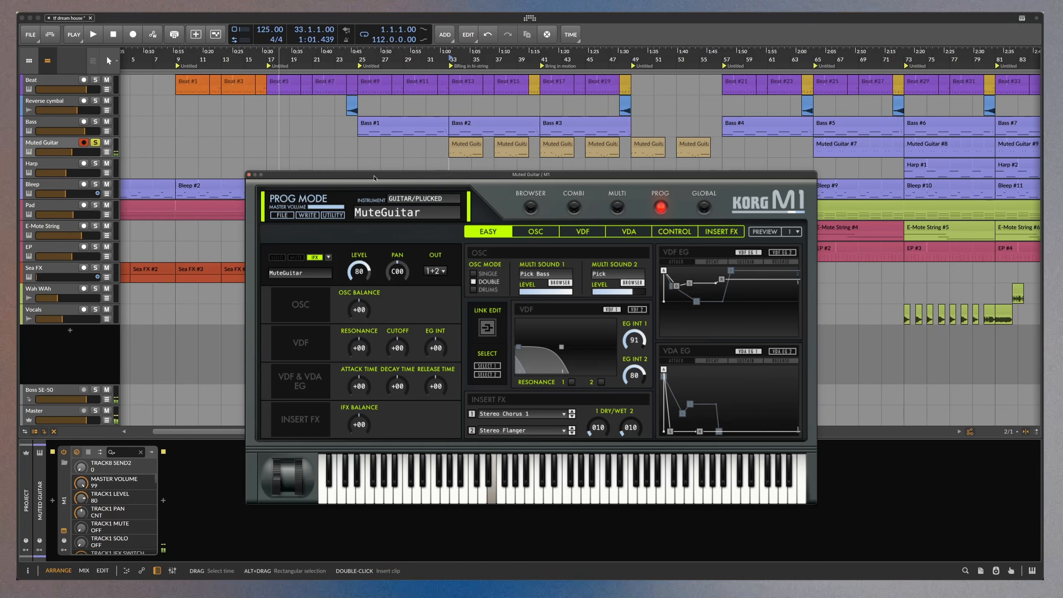
left_click(249, 175)
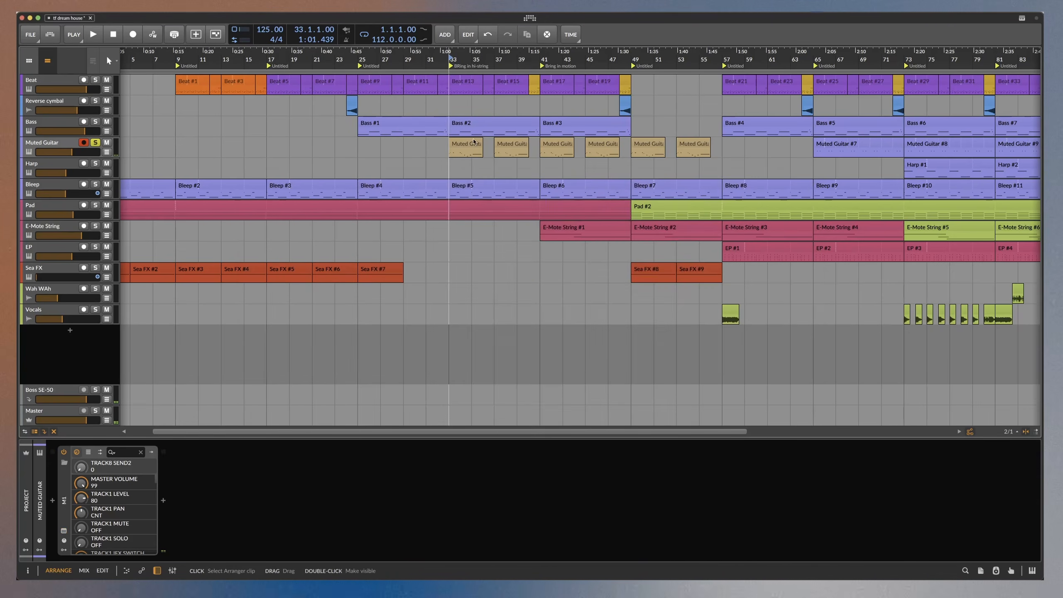
- Open the first Muted Guitar clip's notes and play from bar 33 with the Beat and Bass tracks soloed too
double_click(465, 144)
left_click_drag(416, 419, 414, 310)
scroll(413, 319, "down", 3)
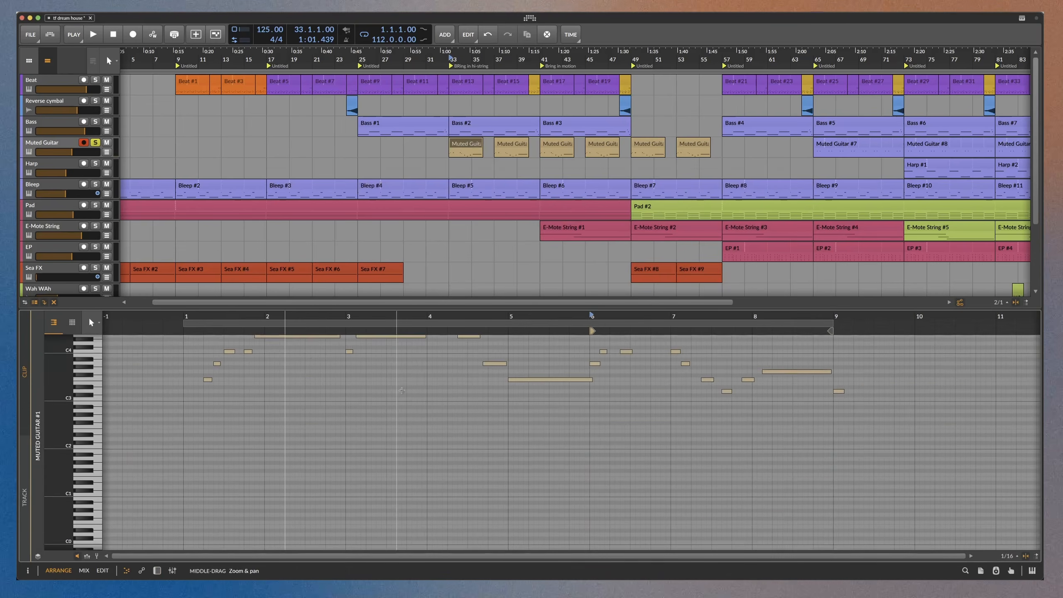
scroll(312, 405, "up", 3)
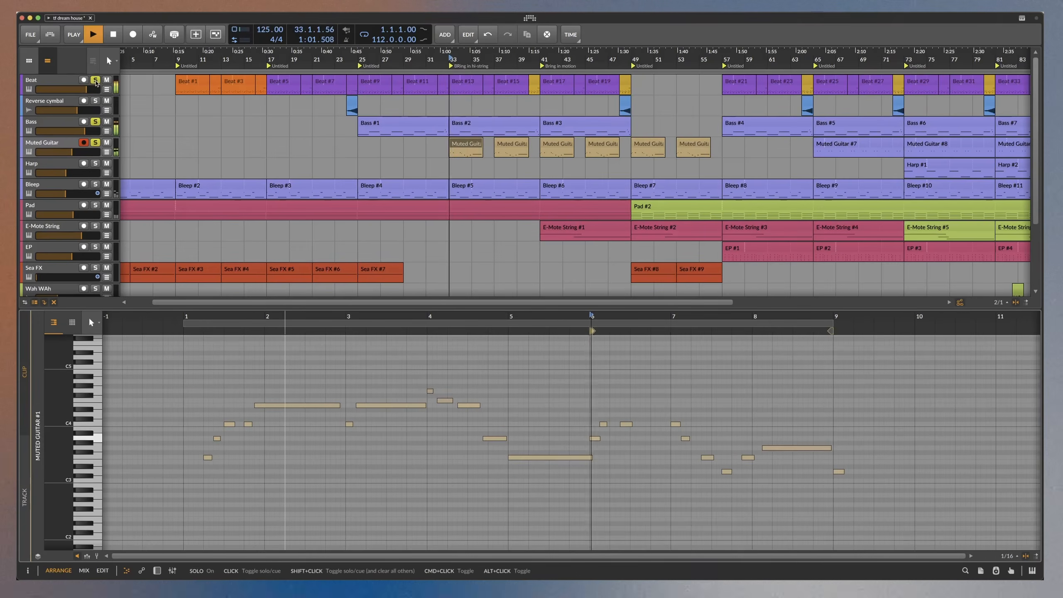
left_click(53, 47)
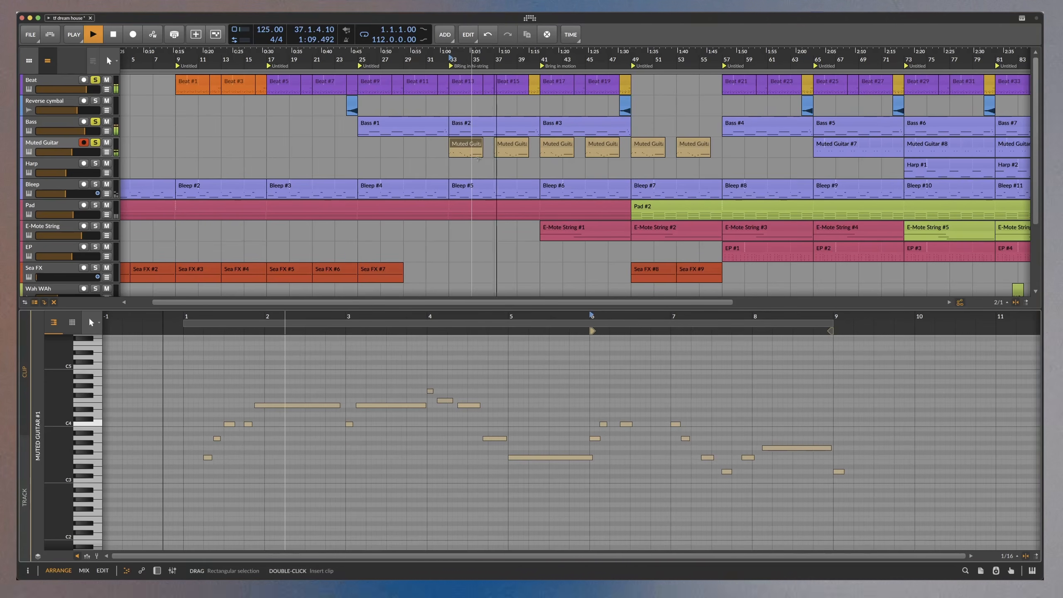
- Show the second Muted Guitar clip's notes, stopping playback and clearing the Bass and Beat solos
left_click(515, 145)
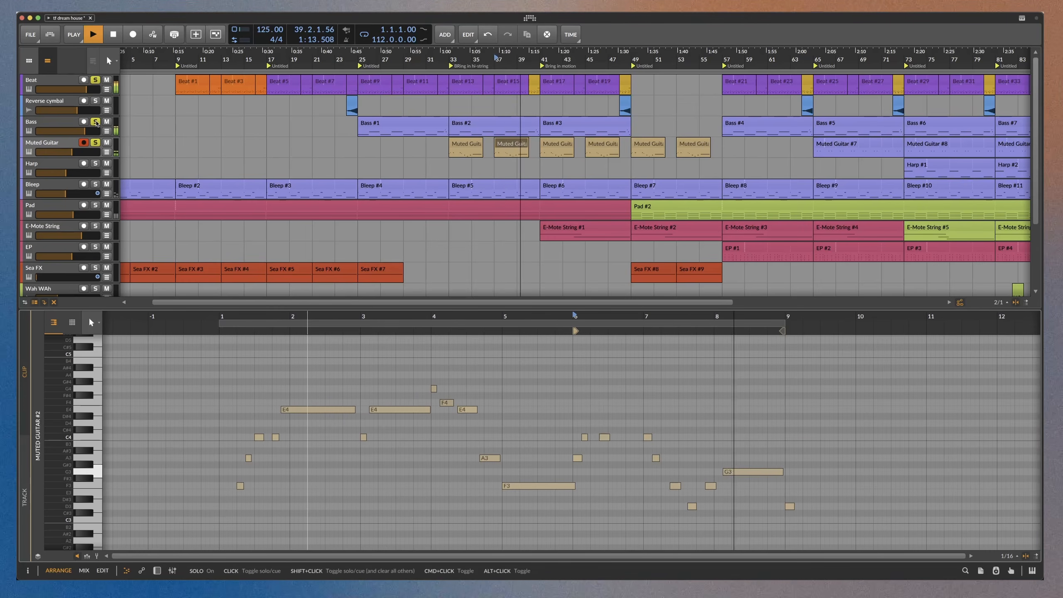
left_click(95, 121)
left_click(95, 79)
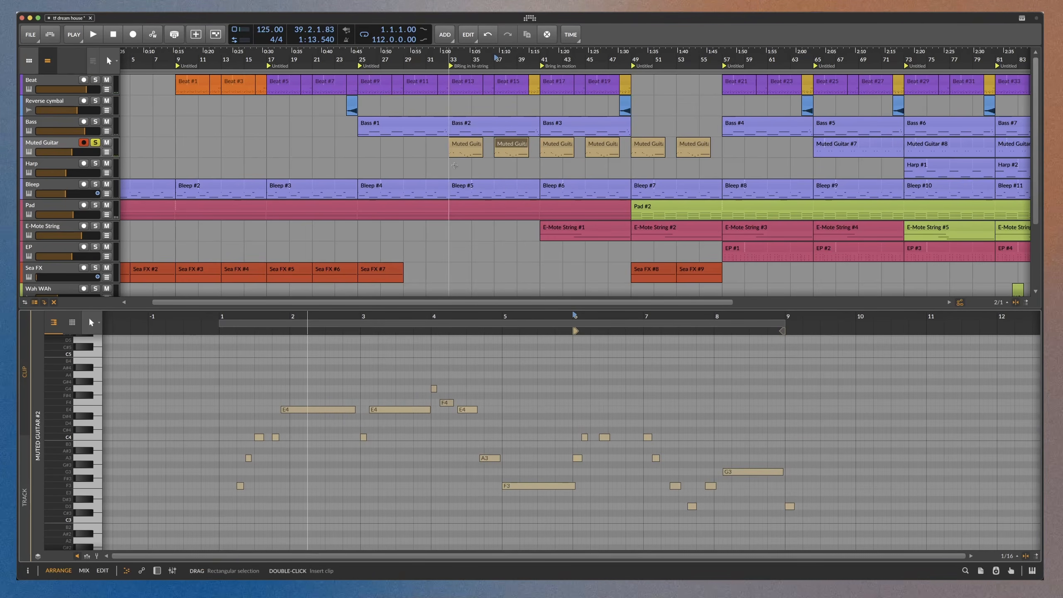
- Open the Muted Guitar #7 clip's notes and play from bar 65 alongside the soloed Beat and Bass tracks
scroll(572, 147, "right", 5)
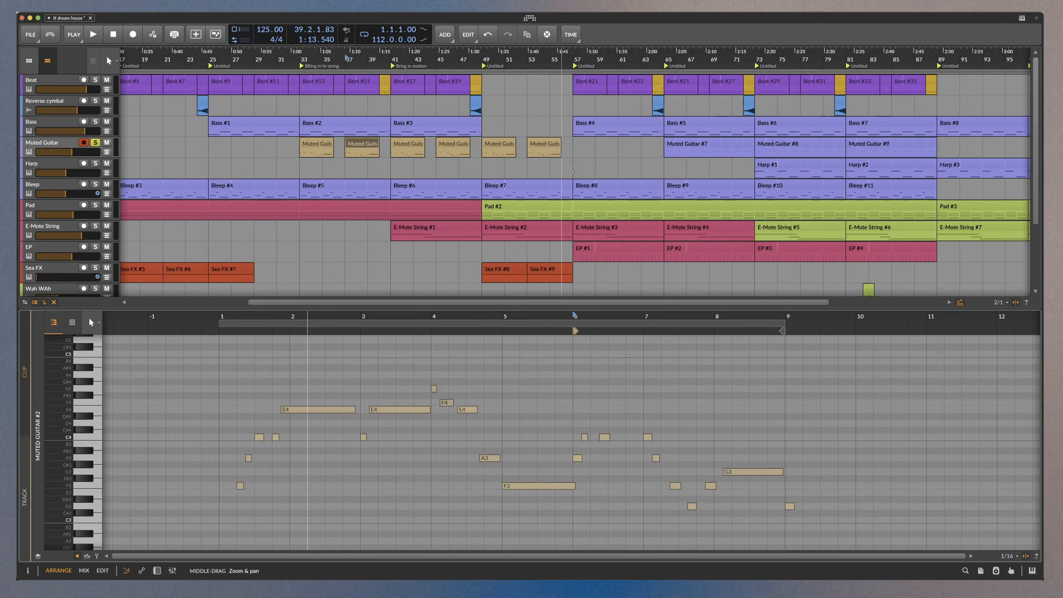
scroll(586, 147, "right", 7)
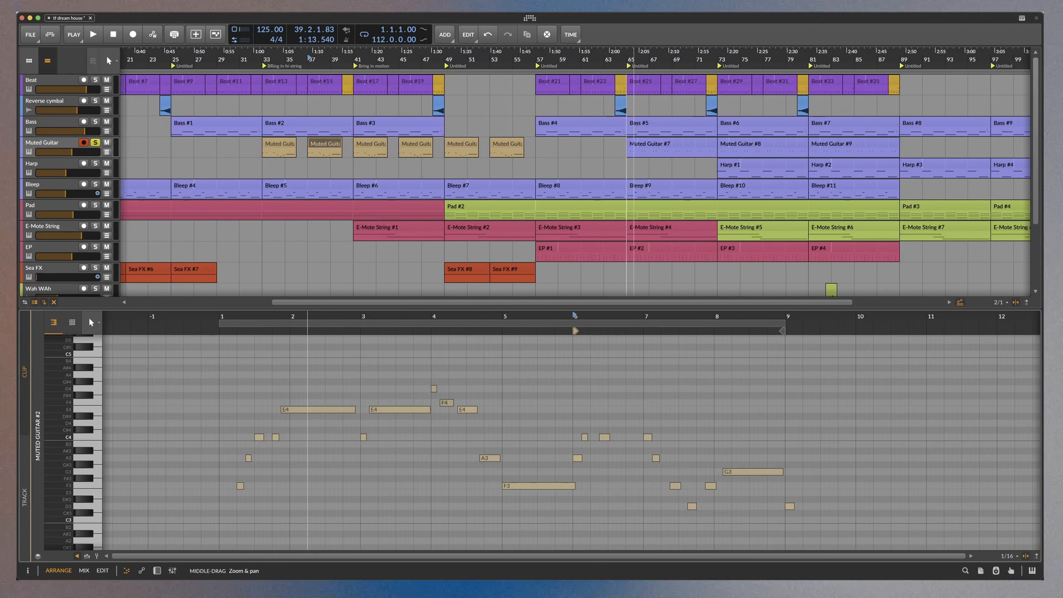
left_click(601, 147)
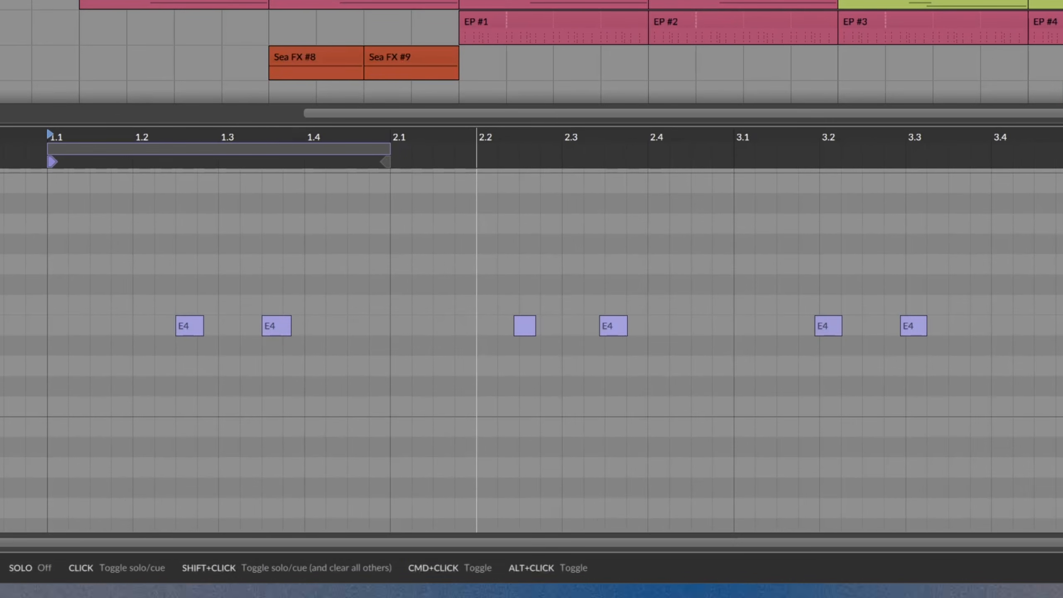
left_click(94, 122)
key("space")
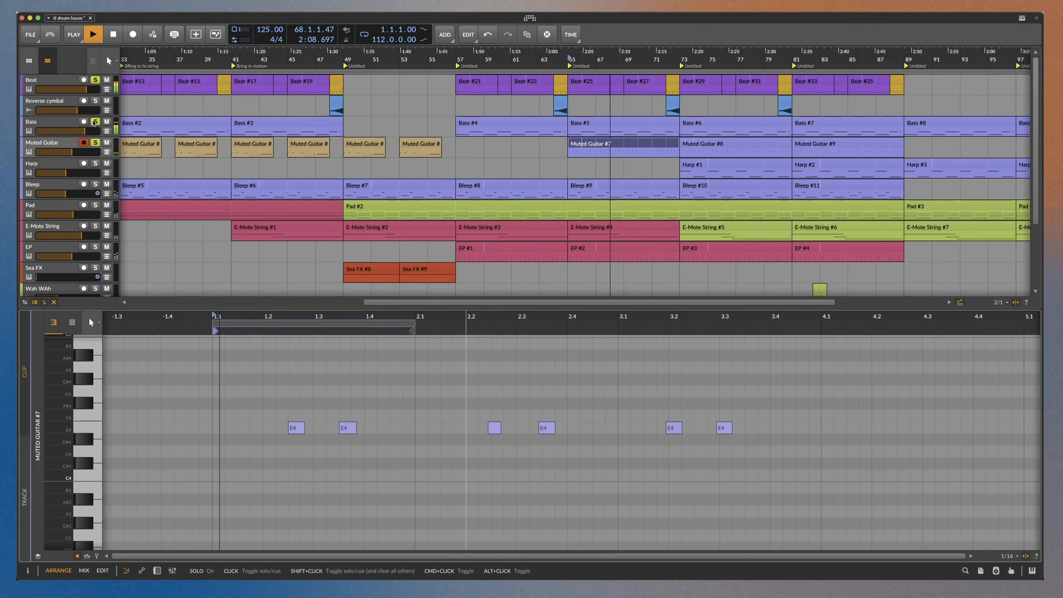
- Stop playback and clear the solos on the Bass, Muted Guitar and Beat tracks
key("space")
left_click(94, 121)
left_click(95, 139)
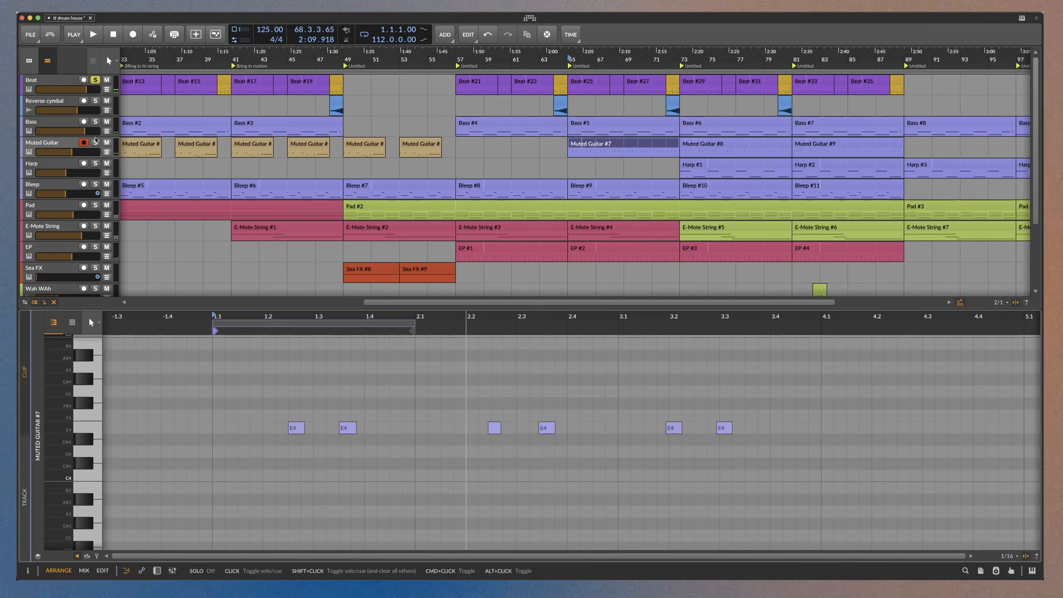
left_click(95, 80)
- Set the playback start to bar 73 for Harp #1 and view the Harp track's Korg M1 instrument window
scroll(429, 168, "down", 5)
scroll(335, 173, "left", 1)
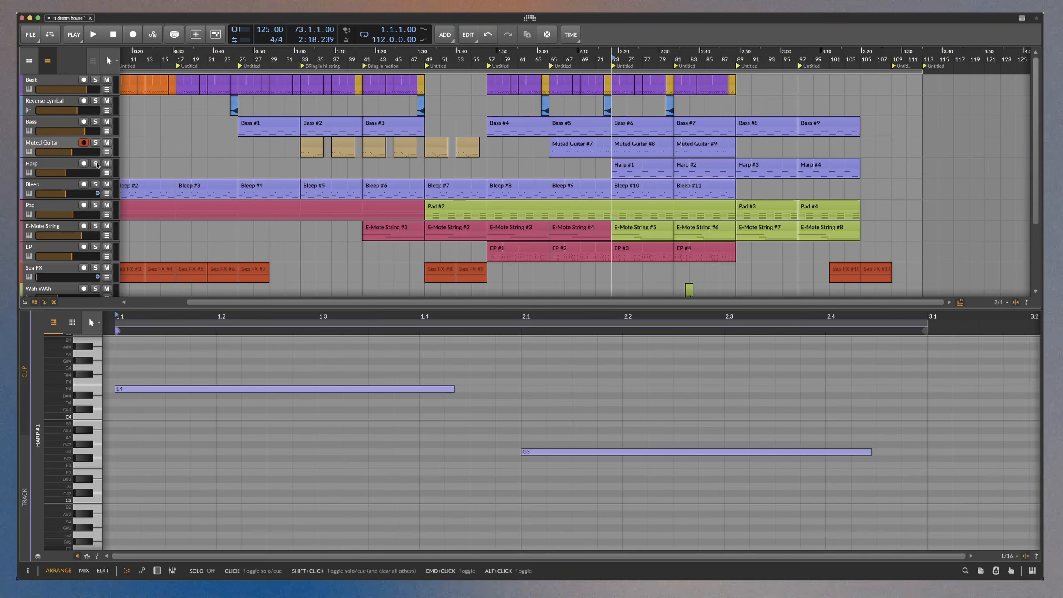
double_click(47, 165)
left_click(64, 531)
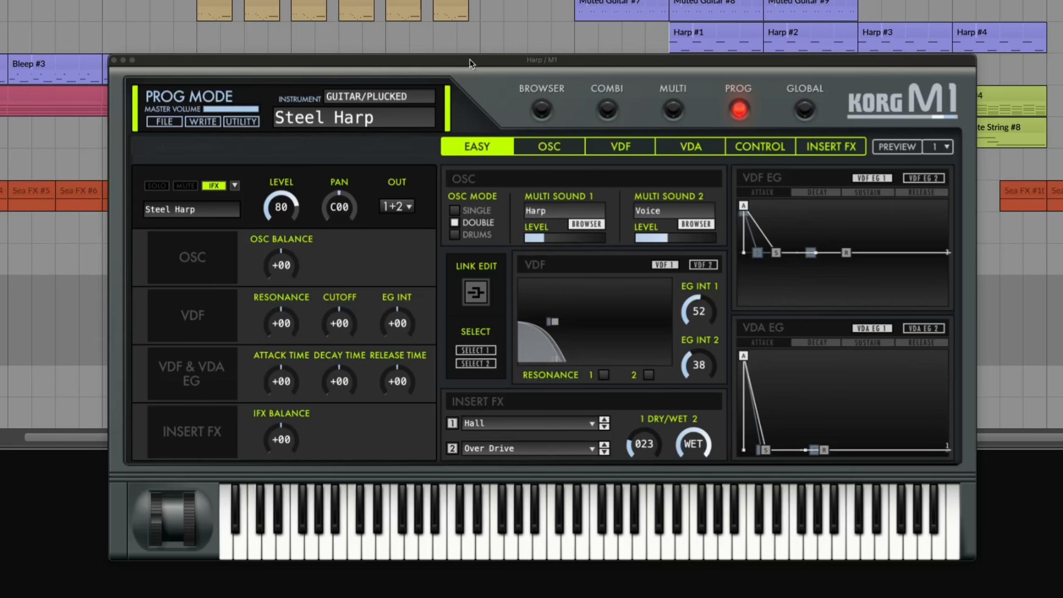
left_click(113, 59)
- Play Harp #1 from bar 73 alongside the soloed Beat, Bass, Muted Guitar and Reverse cymbal tracks, clearing all solos at the end
key("e")
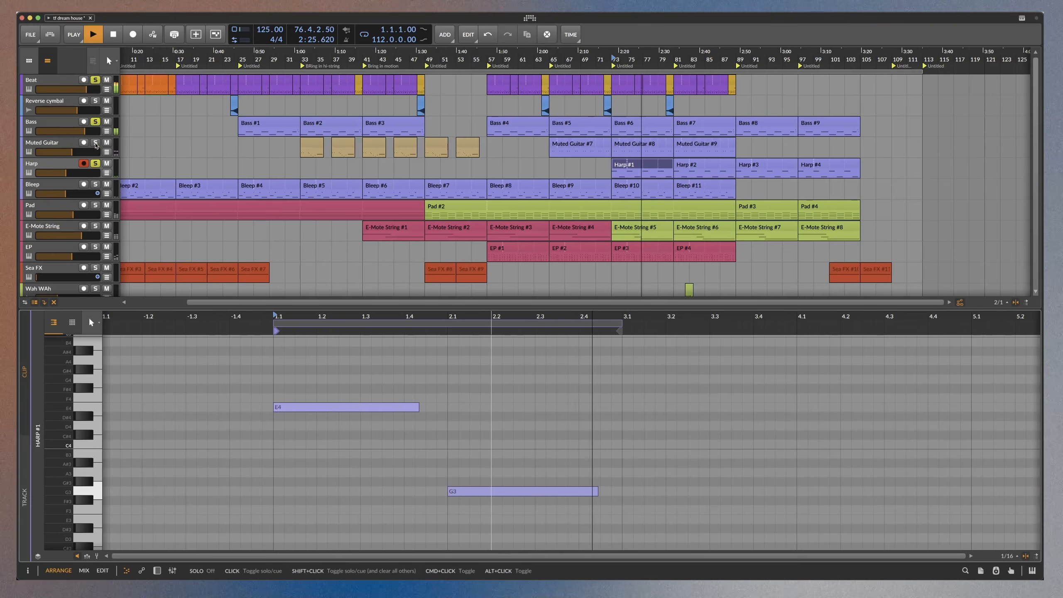
left_click(95, 143)
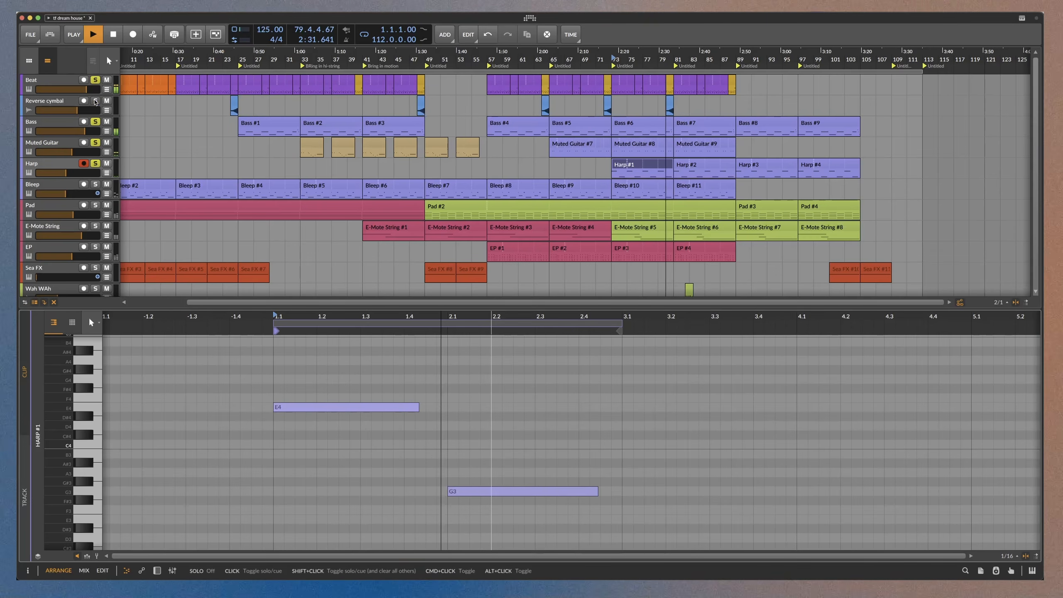
left_click(95, 102)
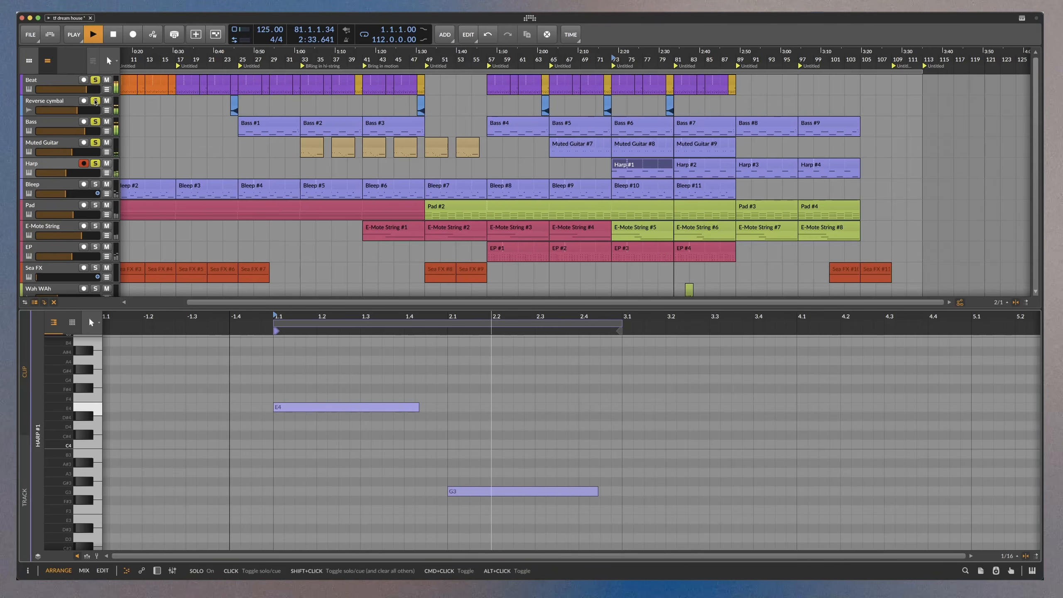
key("space")
left_click(95, 163)
left_click(95, 143)
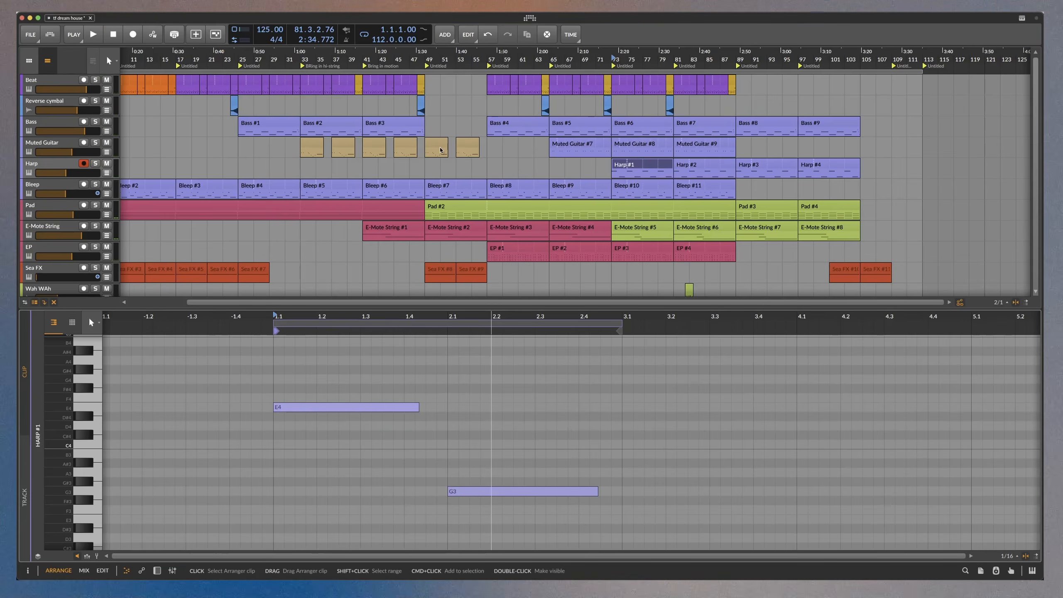
- Show the Bleep track's devices and view its Korg M1 instrument window
scroll(439, 150, "down", 5)
left_click(61, 184)
key("d")
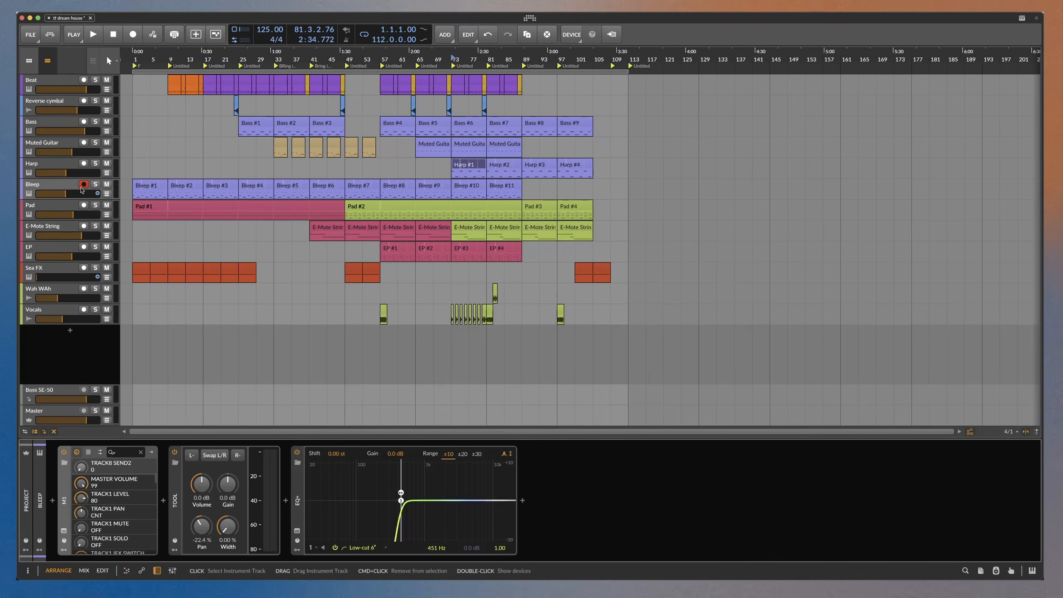
left_click(63, 531)
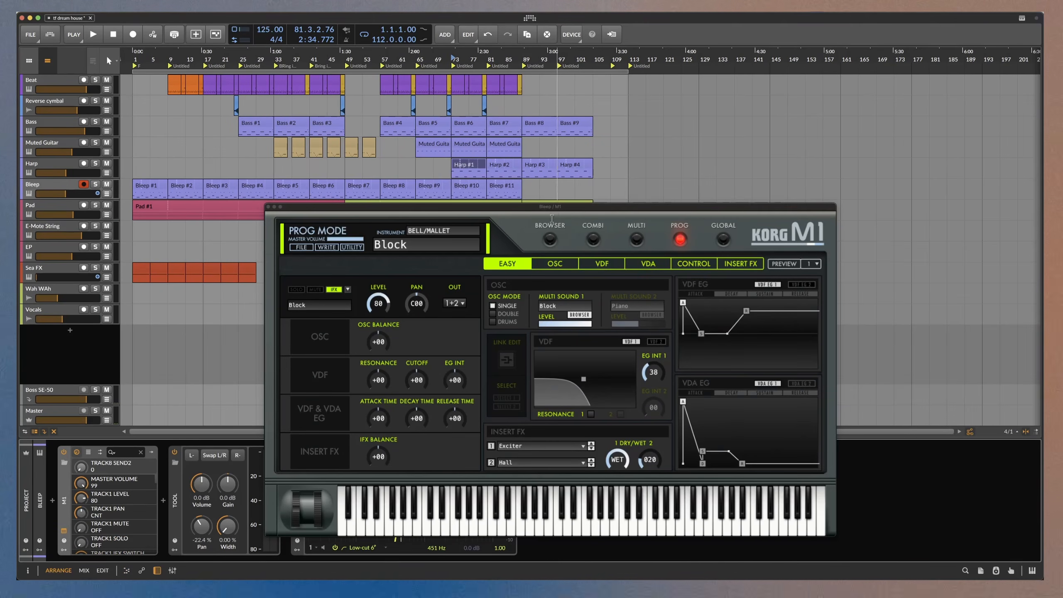
left_click_drag(563, 208, 559, 173)
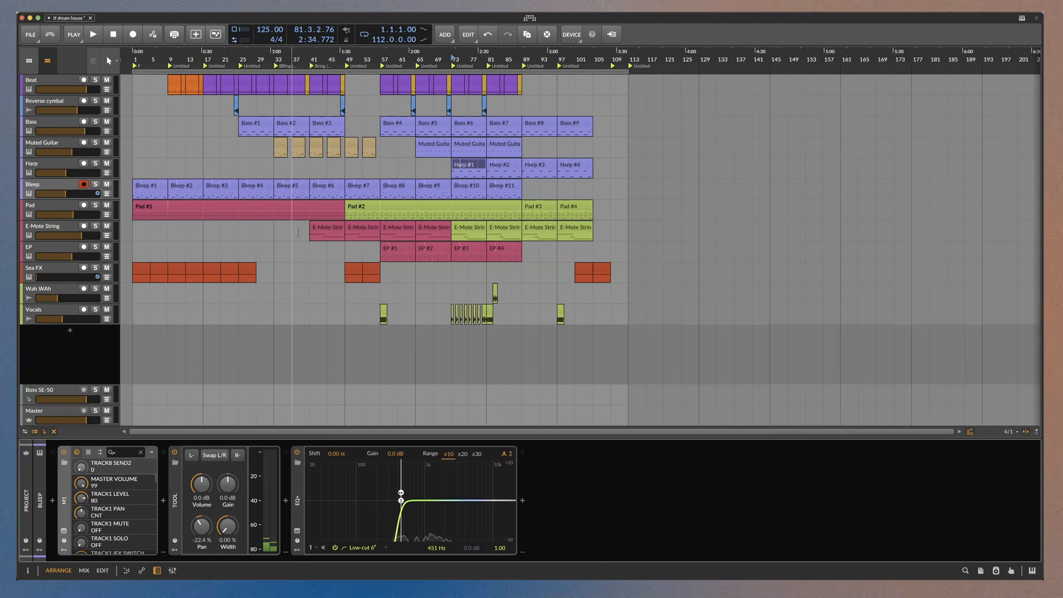
- Open the Bleep #1 clip's notes and play the soloed Bleep track from bar 1
double_click(146, 185)
left_click_drag(688, 316, 489, 297)
key("space")
left_click(96, 184)
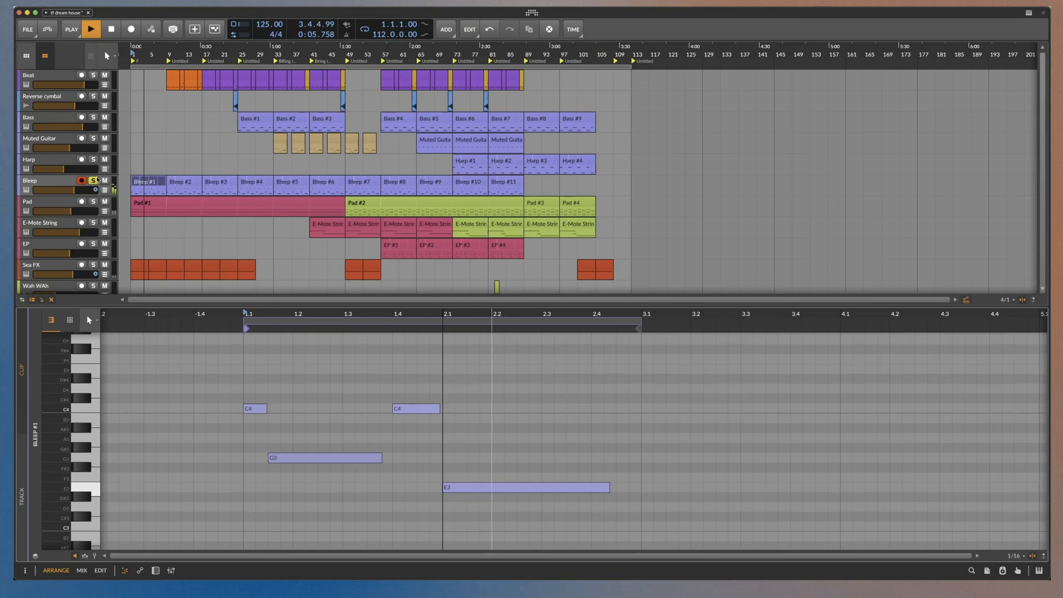
- Play the Bleep track from bar 73 with the Beat, Bass, Muted Guitar and Harp tracks soloed too
key("space")
left_click(455, 60)
key("space")
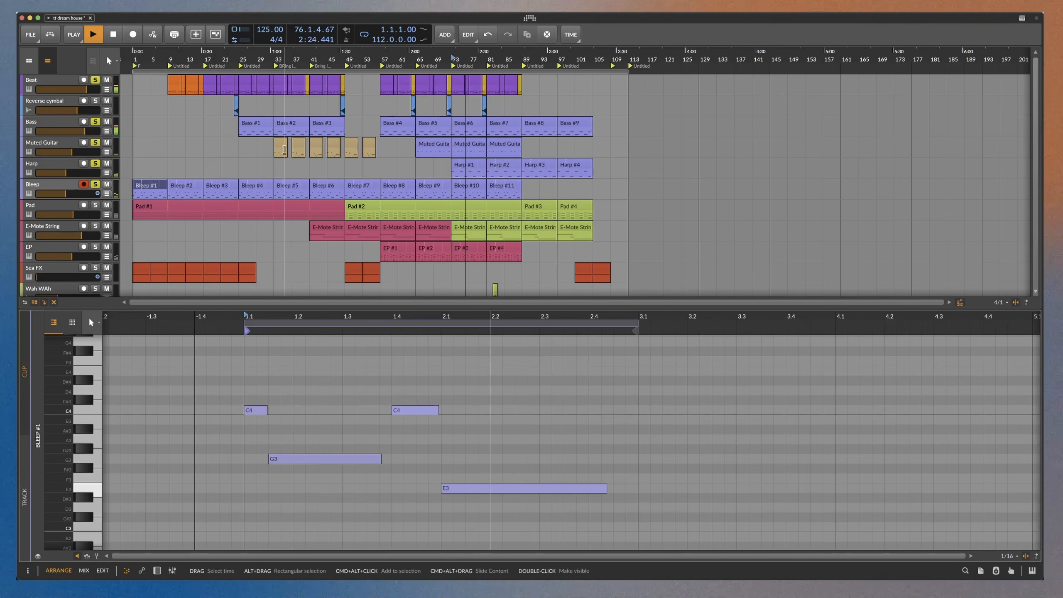
key("space")
- Expand the Bleep track's volume automation, play from bars 17 and 33 for comparison, and collapse the automation lanes
left_click(108, 194)
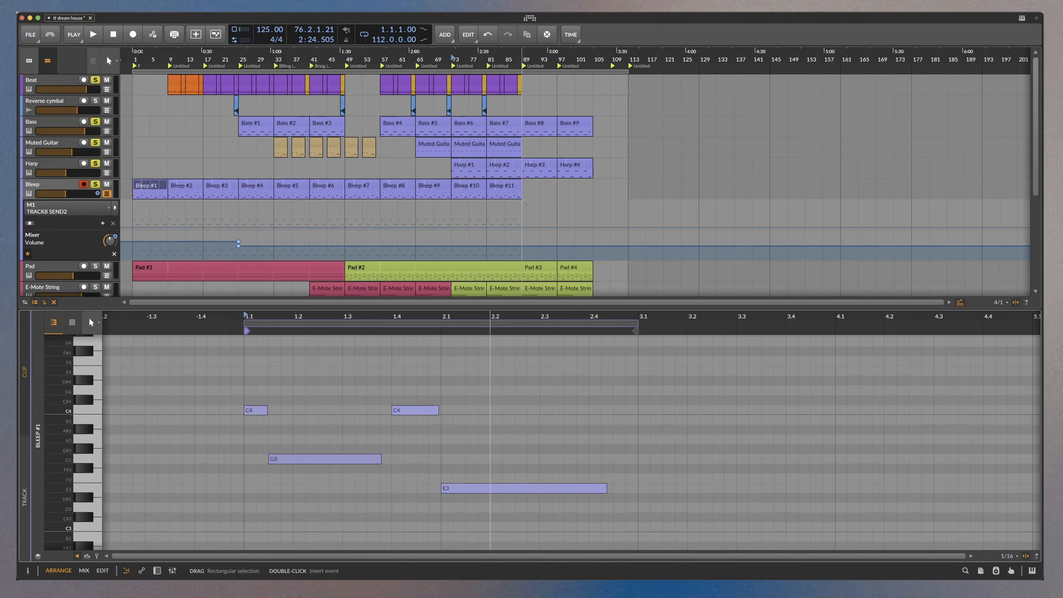
left_click(236, 59)
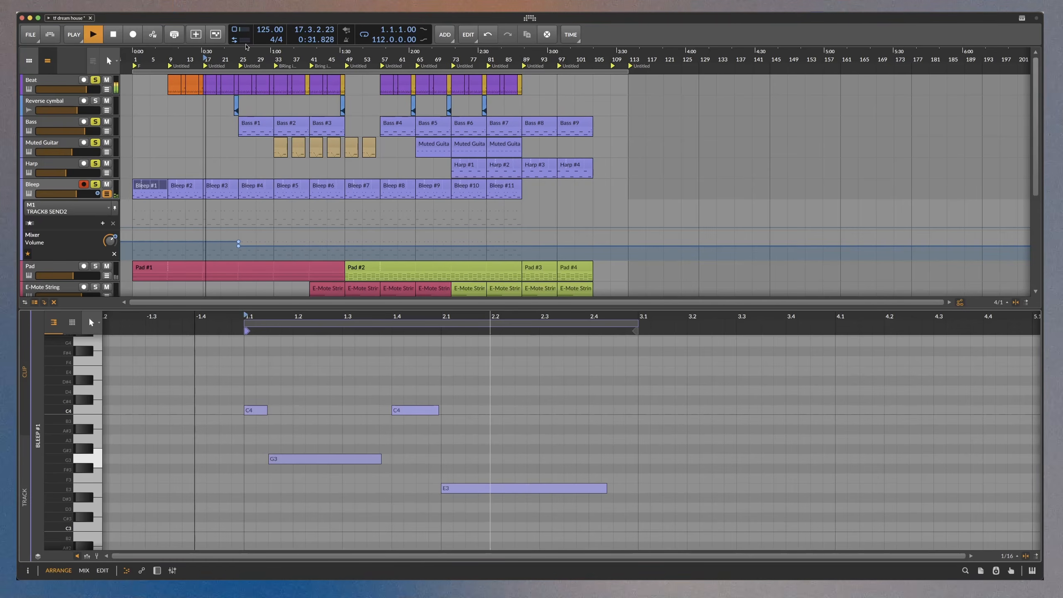
left_click(275, 59)
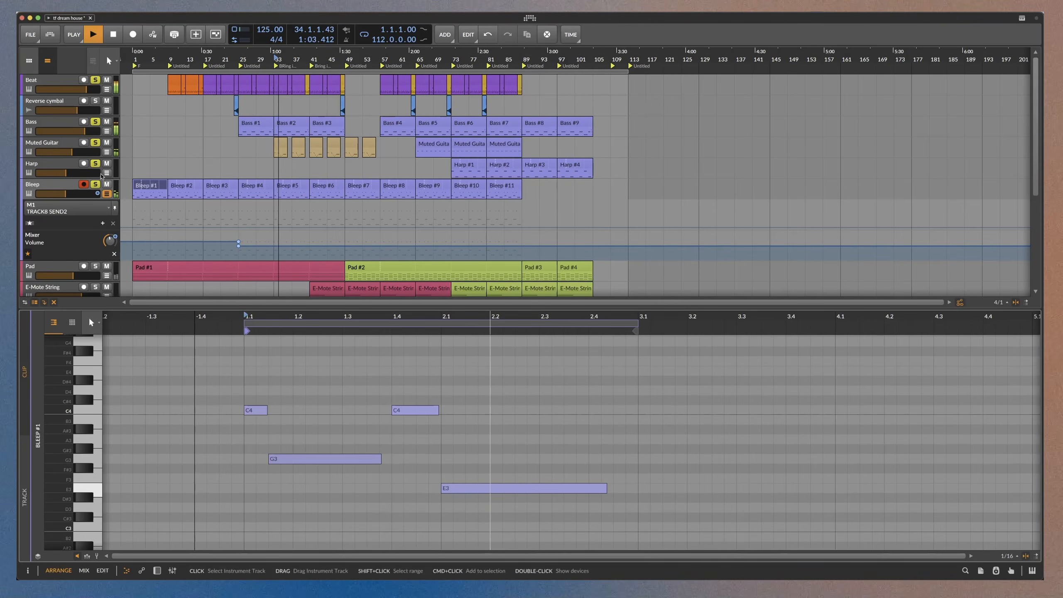
left_click(107, 194)
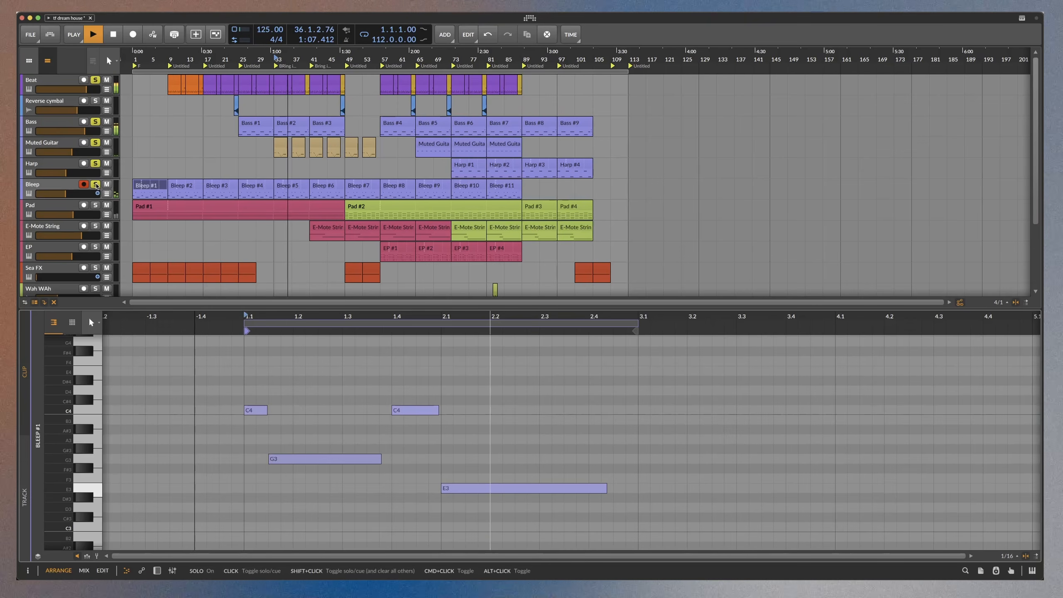
- Stop playback, clear the Bleep solo, and show the Pad track's devices and its Korg M1 instrument window
key("space")
left_click(96, 186)
left_click(96, 218)
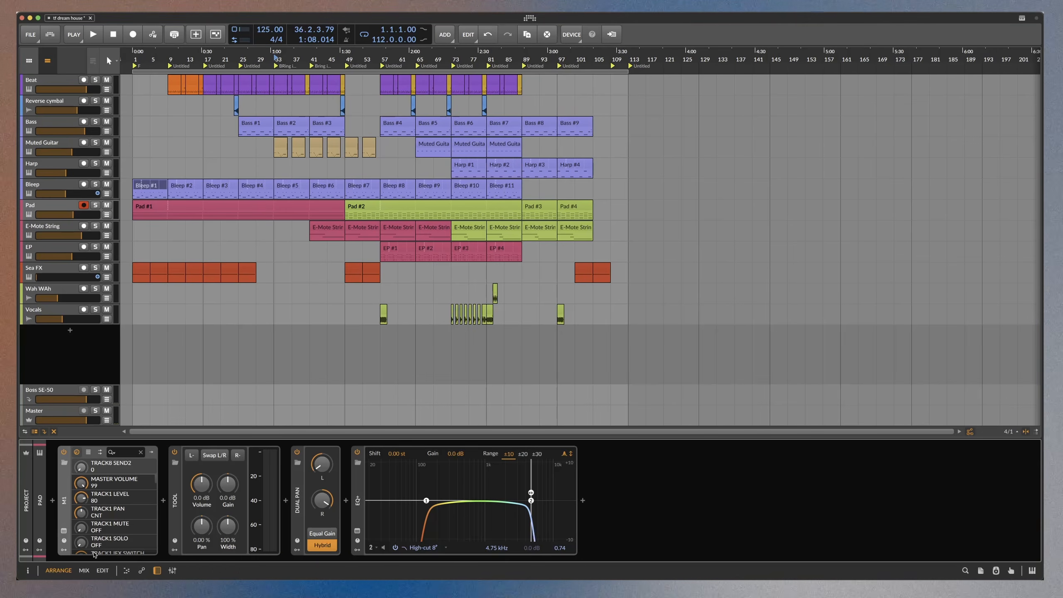
left_click(64, 531)
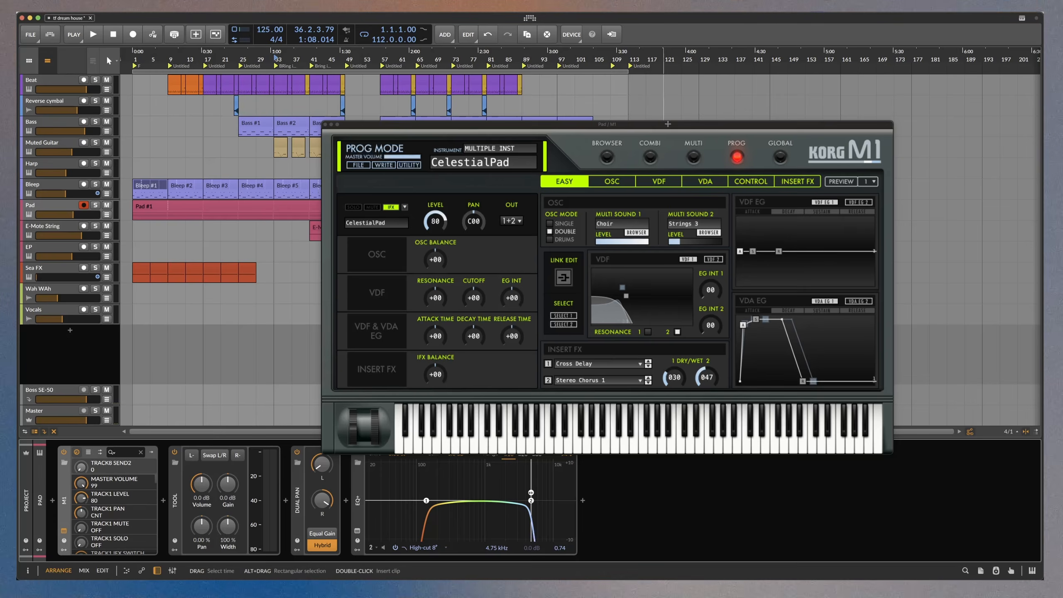
left_click_drag(668, 125, 635, 123)
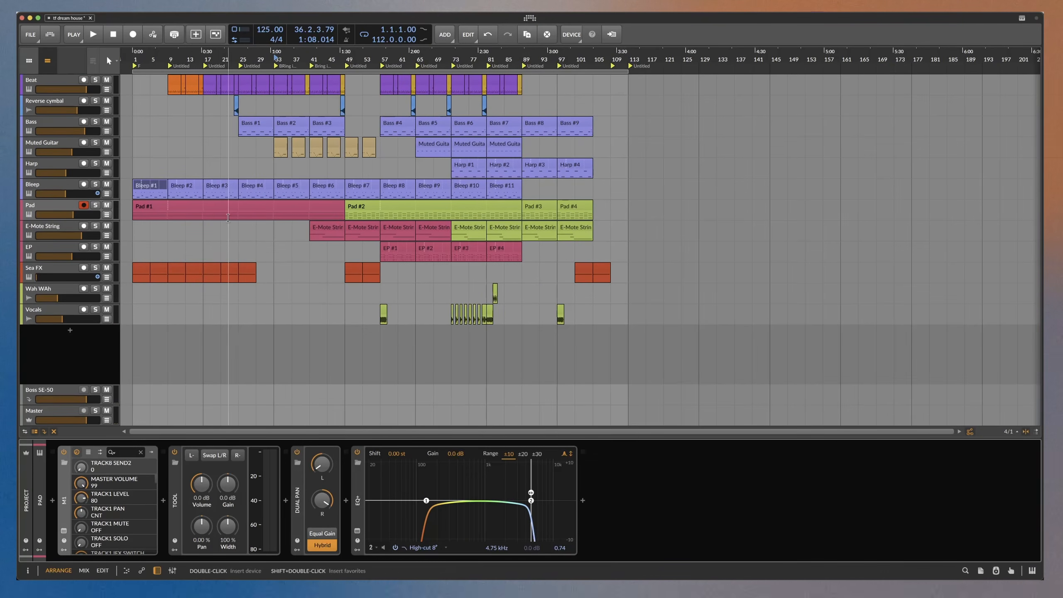
- Open the Pad #1 clip's notes and play the soloed Pad track from bar 1
double_click(228, 213)
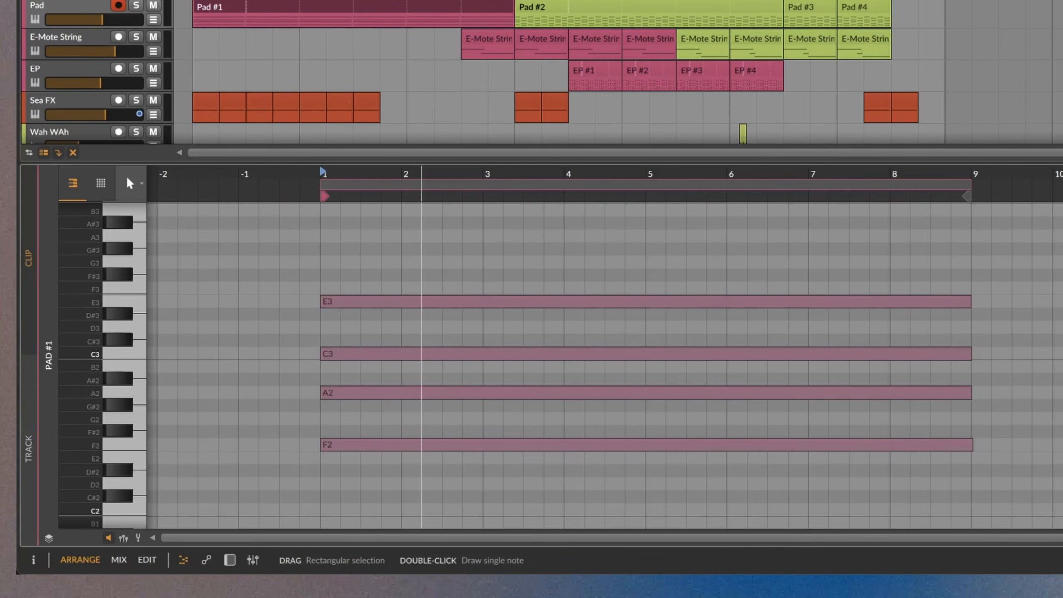
left_click(136, 5)
key("space")
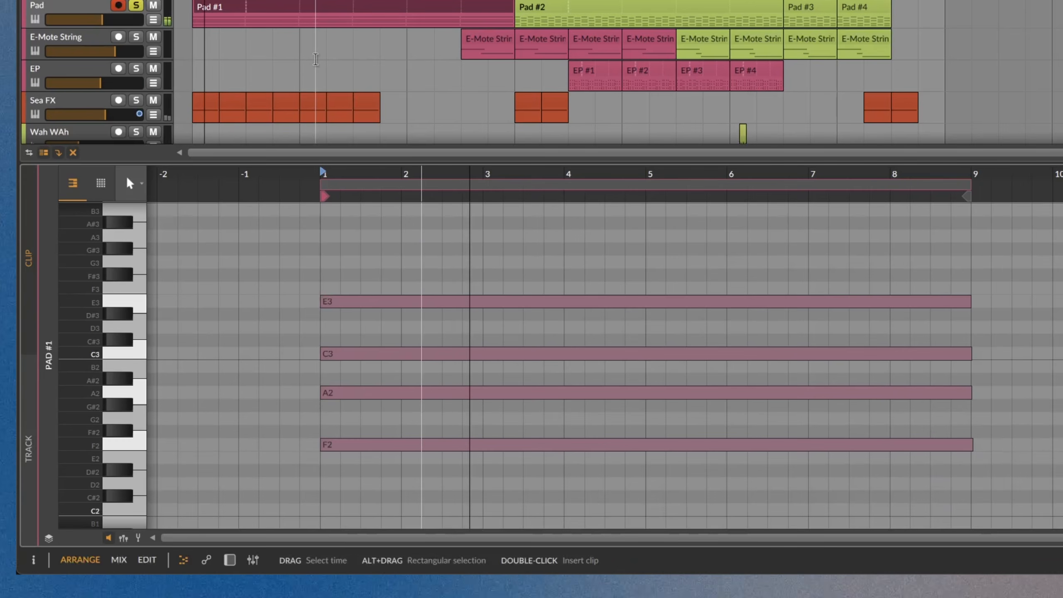
key("space")
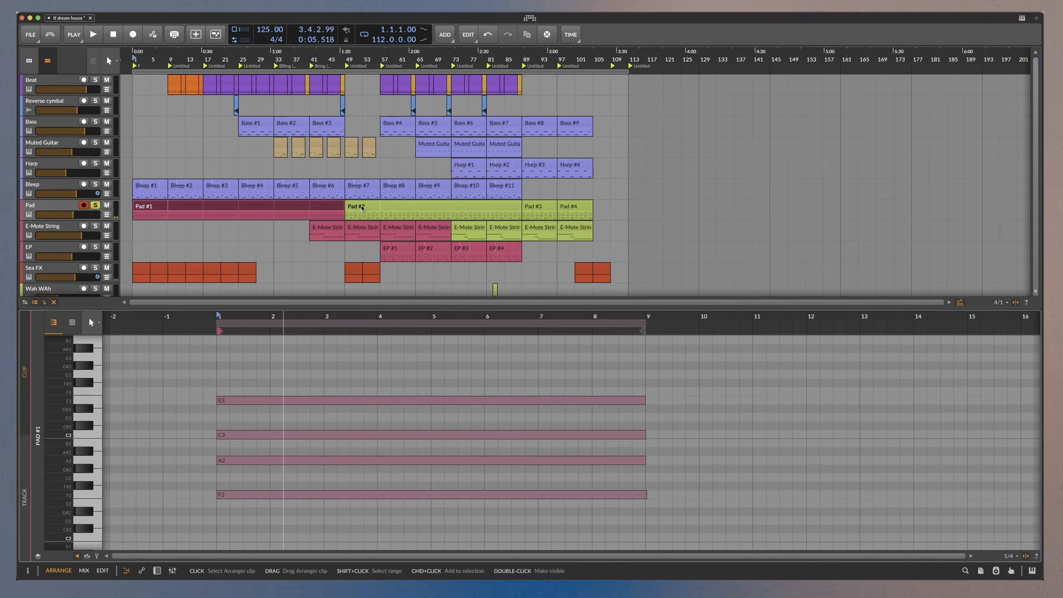
- Open the Pad #2 clip's notes and play the soloed Pad track from bar 49
left_click(381, 186)
scroll(377, 366, "down", 3)
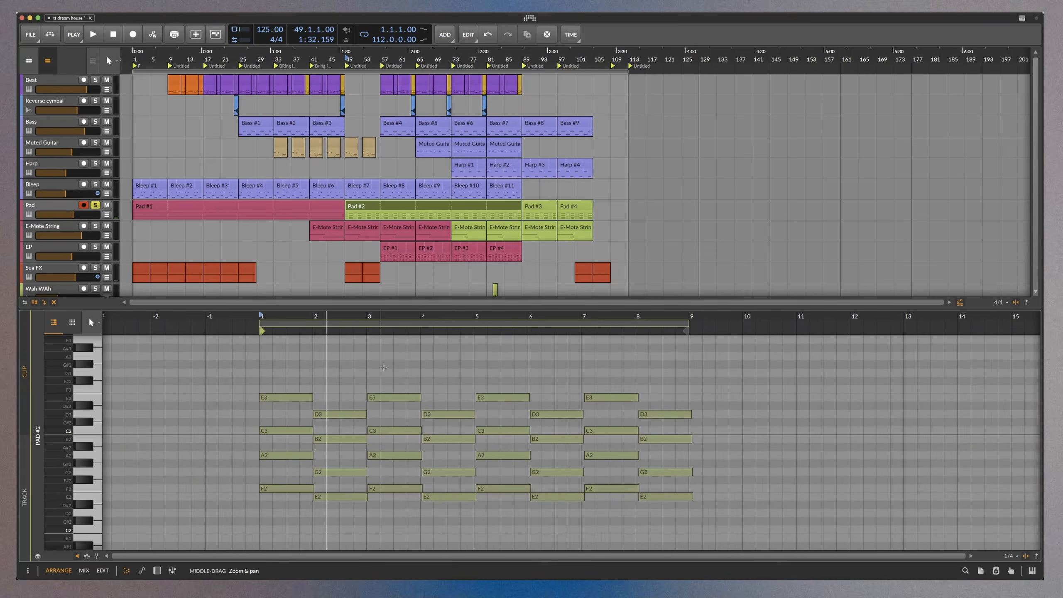
key("space")
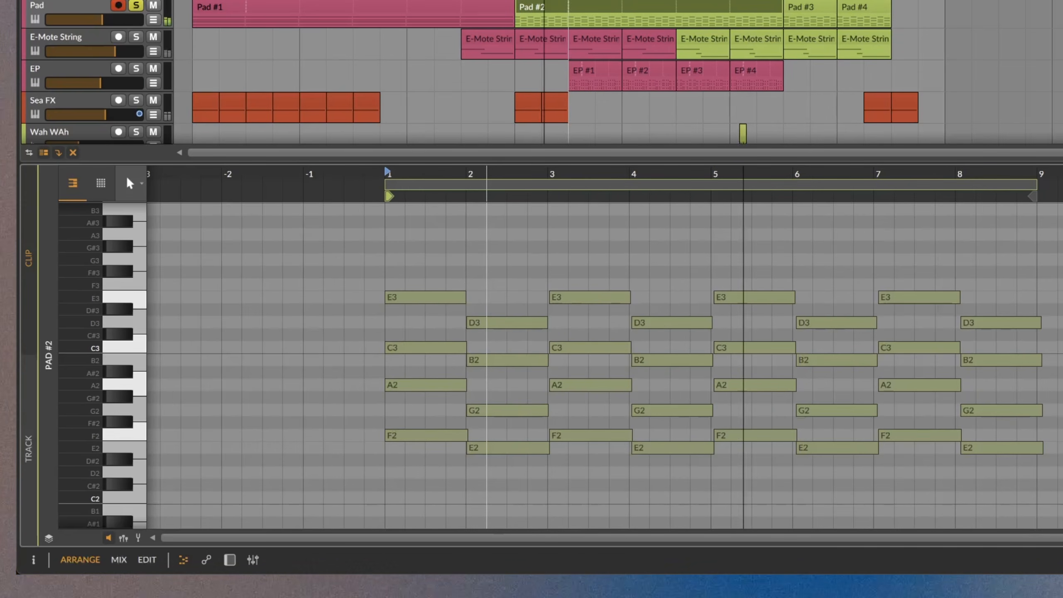
- Play the Pad track from bar 65 with Beat, Bass, Muted Guitar, Harp and Bleep soloed, removing those solos one by one and stopping
key("space")
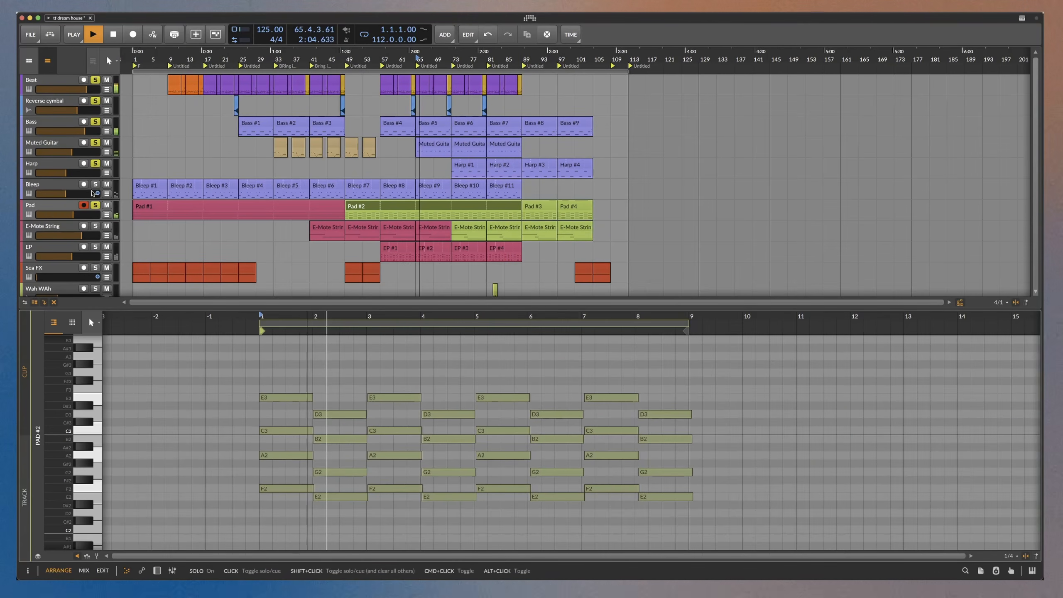
left_click(95, 185)
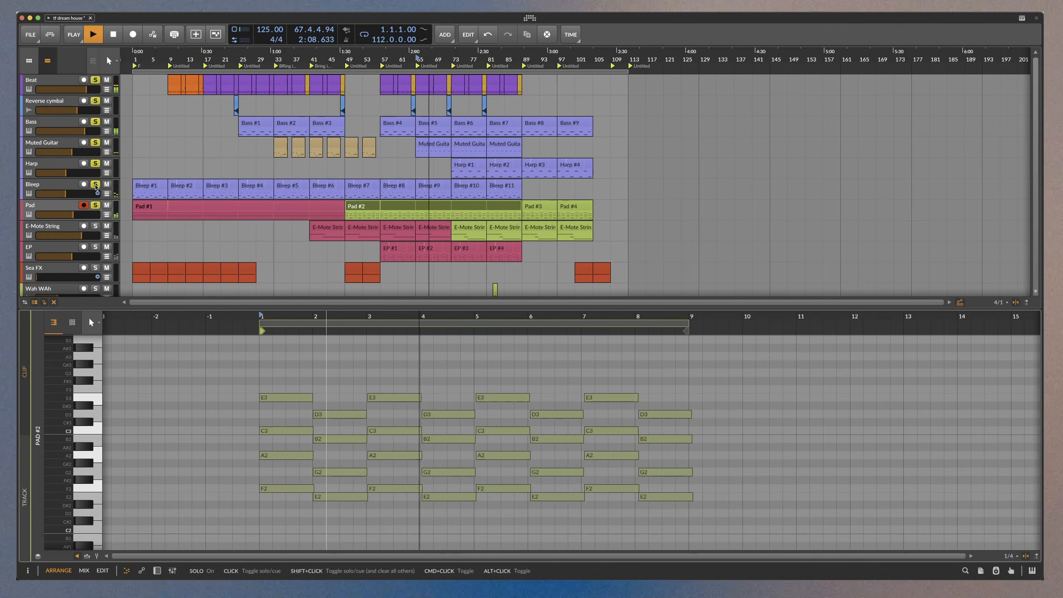
left_click(96, 185)
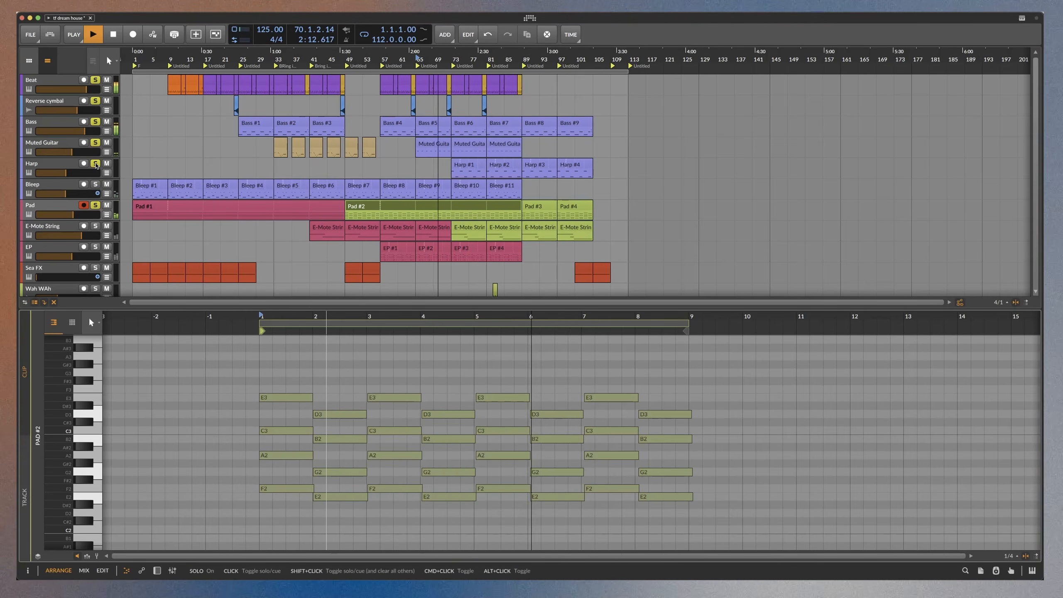
left_click(95, 163)
left_click(95, 143)
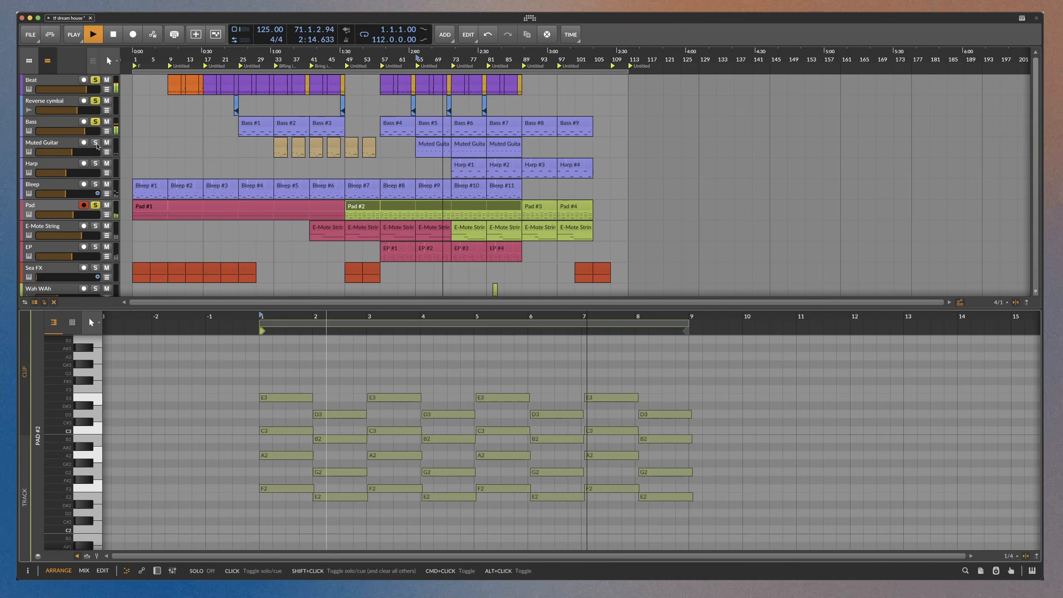
left_click(96, 80)
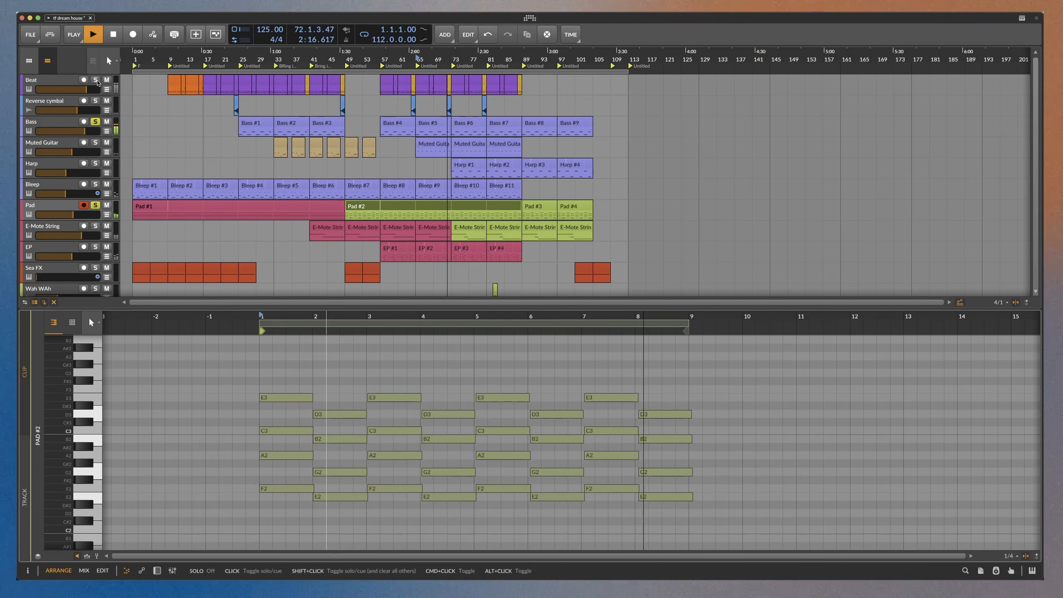
key("space")
left_click(96, 122)
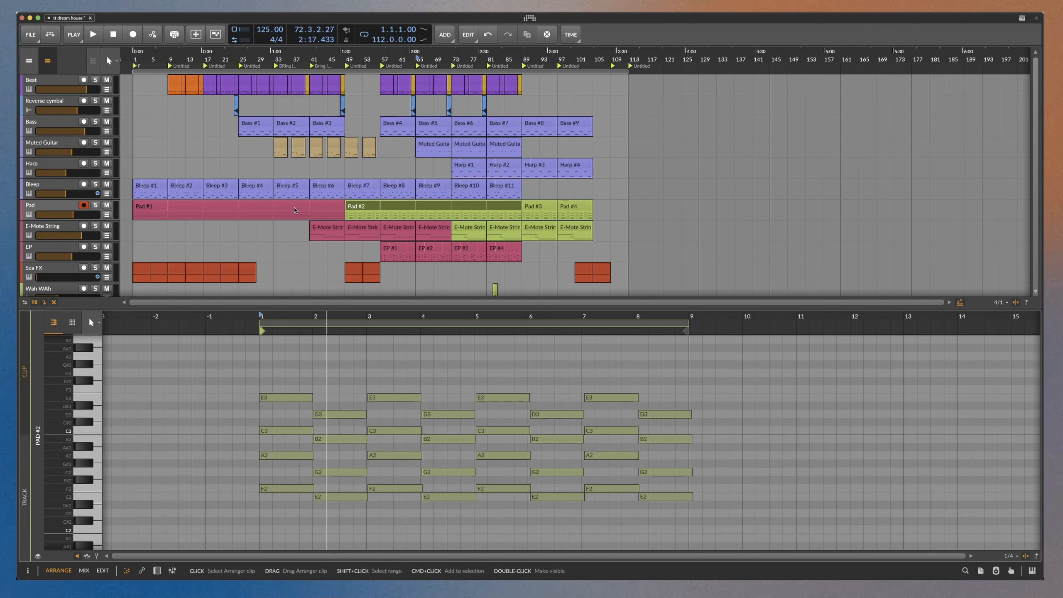
- Show the Pad #1 clip's notes again and select its four sustained chord notes
left_click(295, 210)
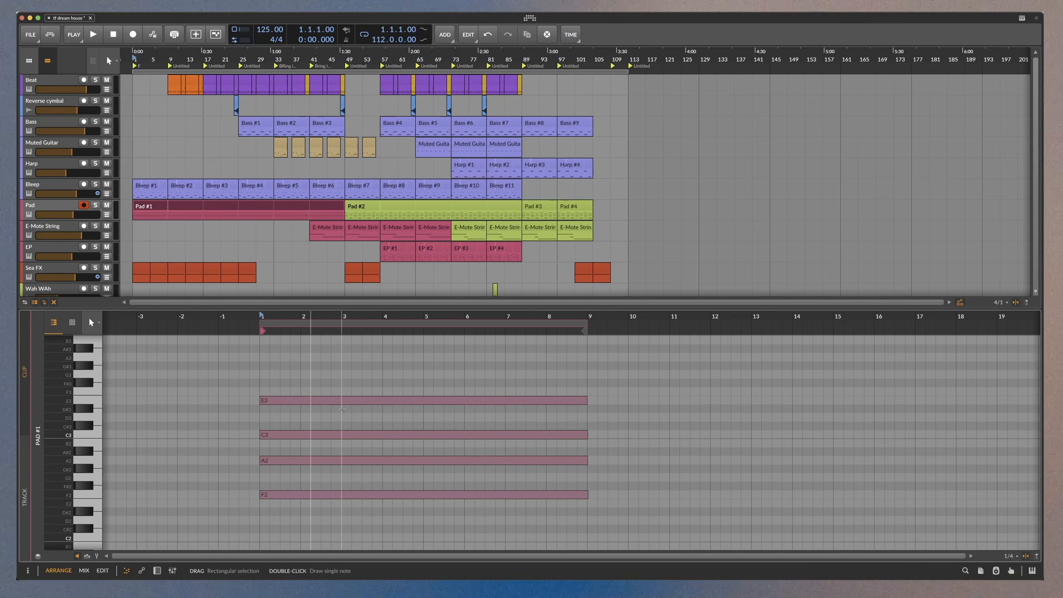
left_click(320, 385)
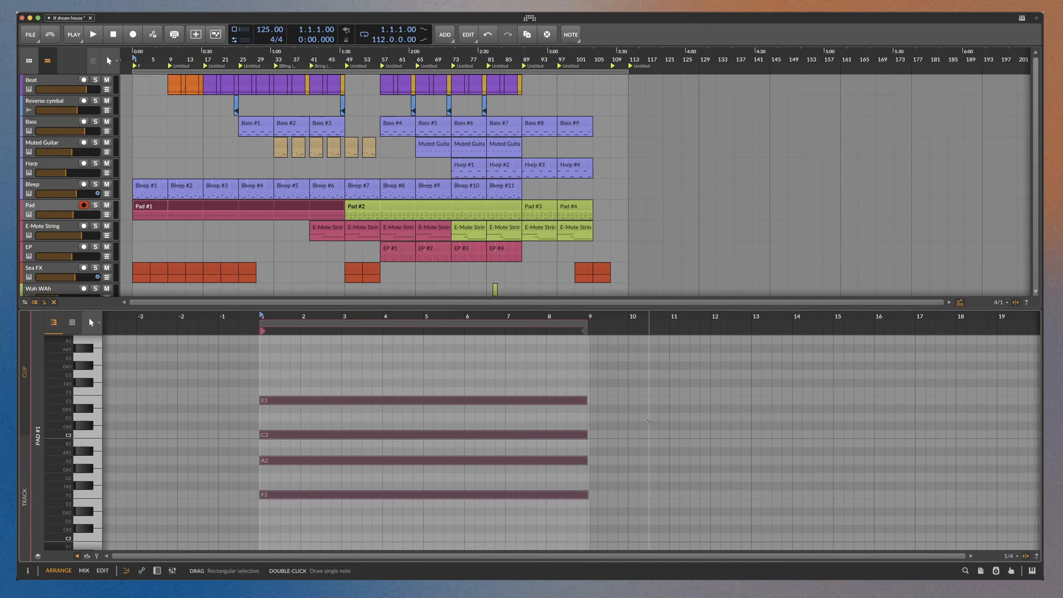
- Show the E-Mote String track's devices, solo the track, and view its Korg M1 instrument window
double_click(46, 227)
left_click(96, 226)
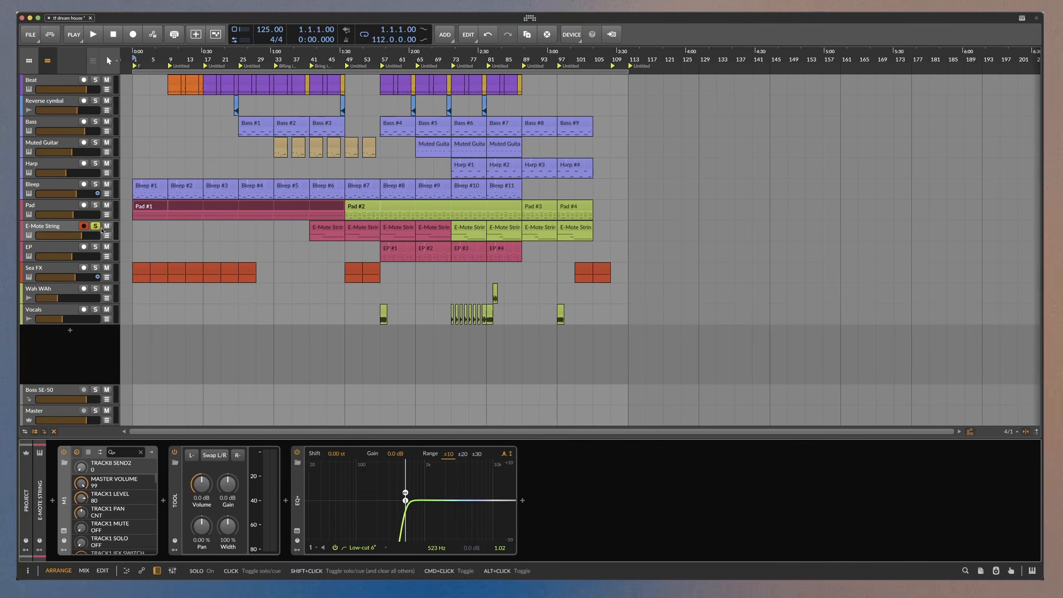
left_click(310, 235)
left_click(63, 532)
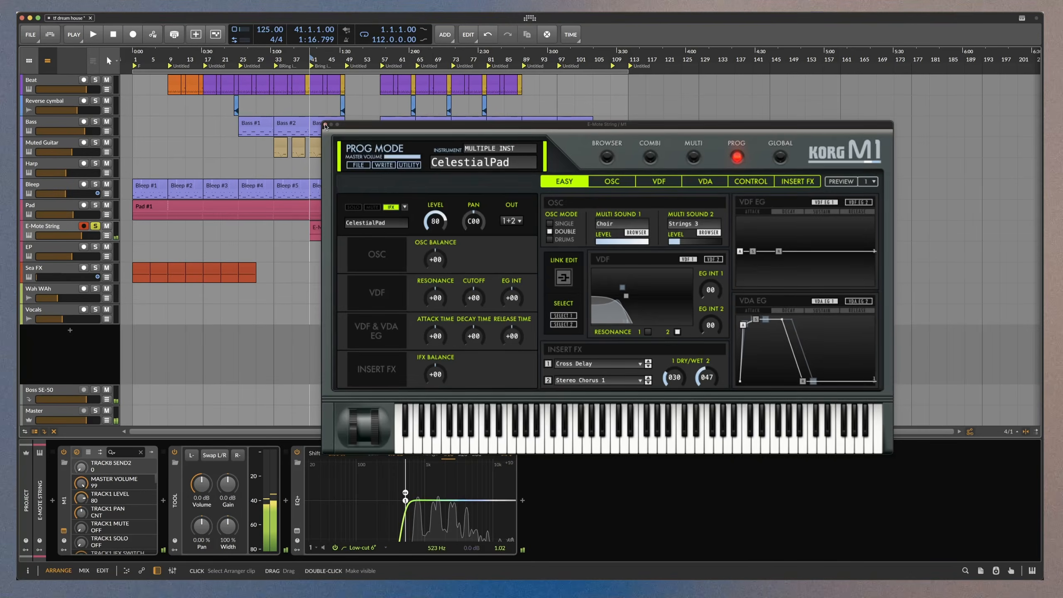
left_click(138, 52)
- Open the E-Mote String #1 clip's notes and play the soloed track from bar 41
double_click(330, 226)
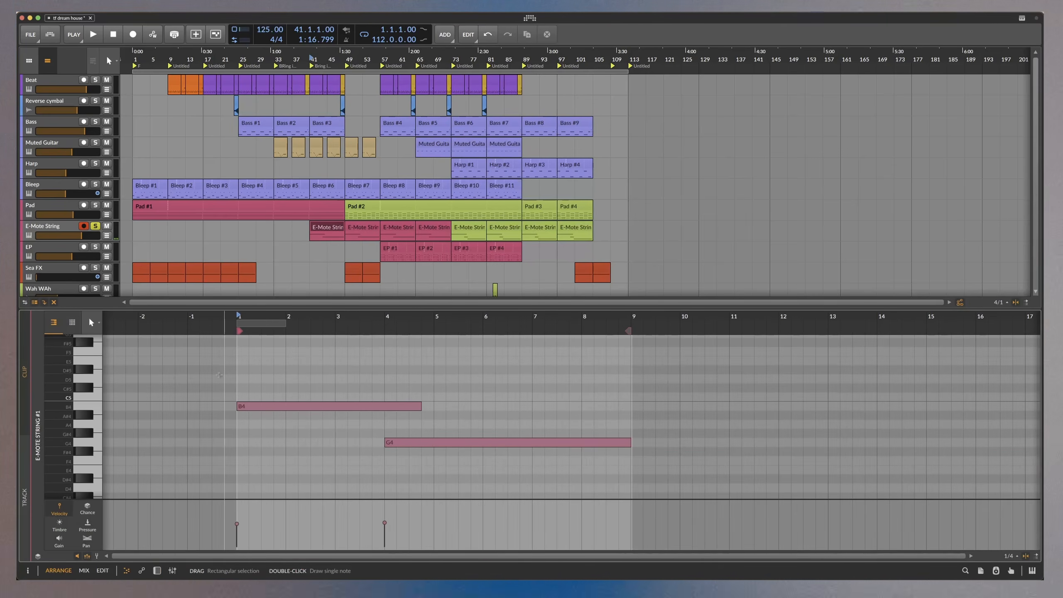
key("space")
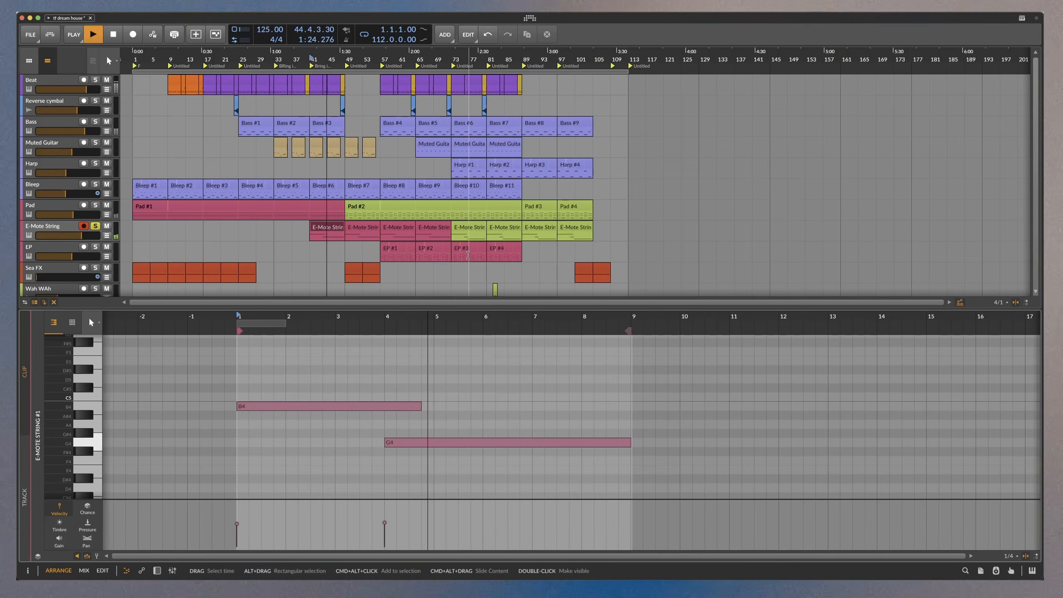
key("space")
- Open the E-Mote String #5 clip's notes and play from bar 73, adding the Beat, Bass, Harp, Bleep and Pad tracks to the solo
left_click(468, 229)
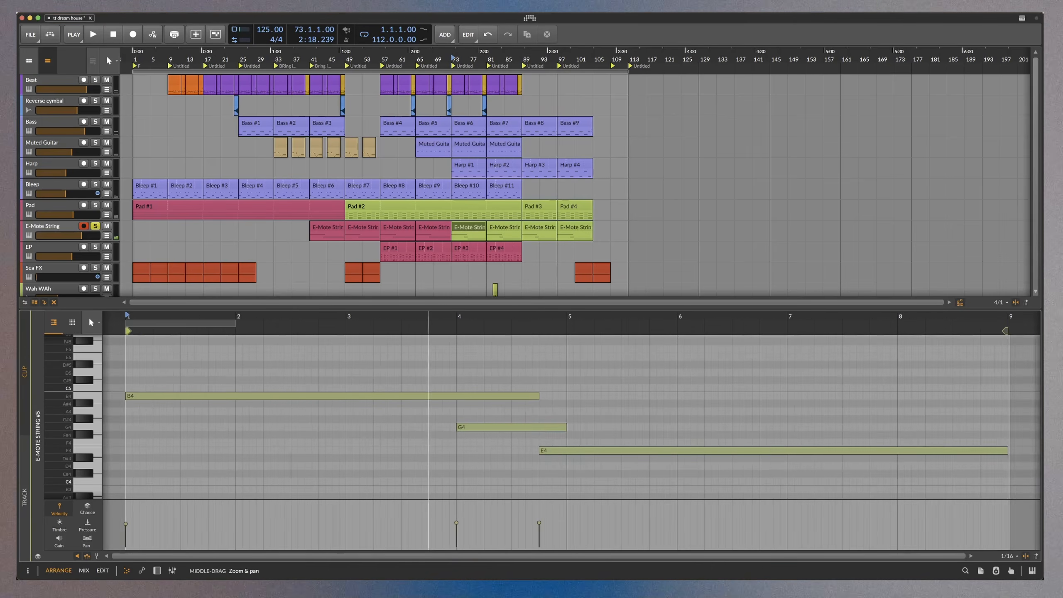
key("space")
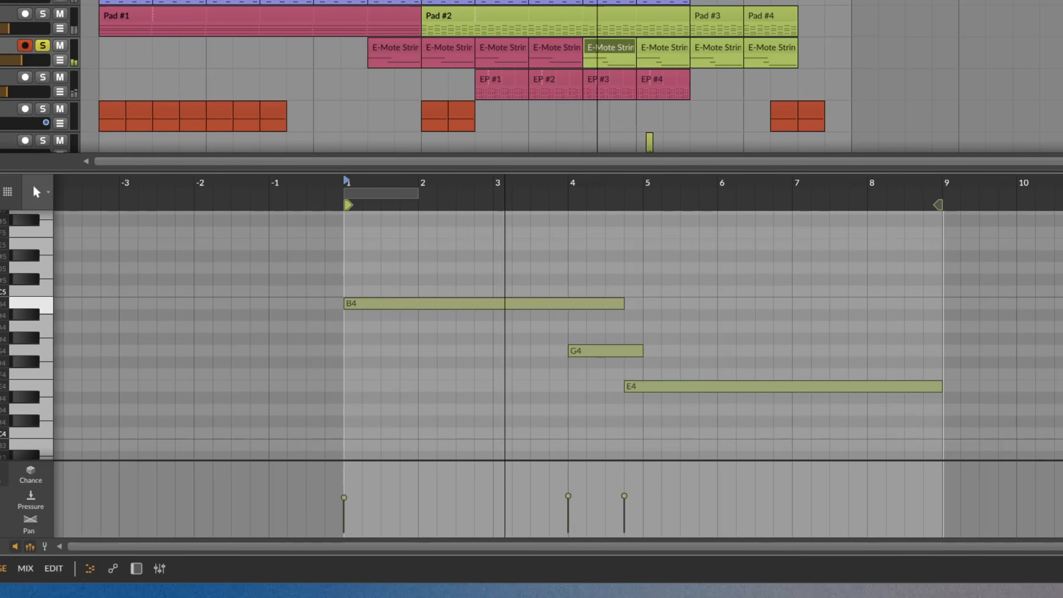
left_click(43, 14)
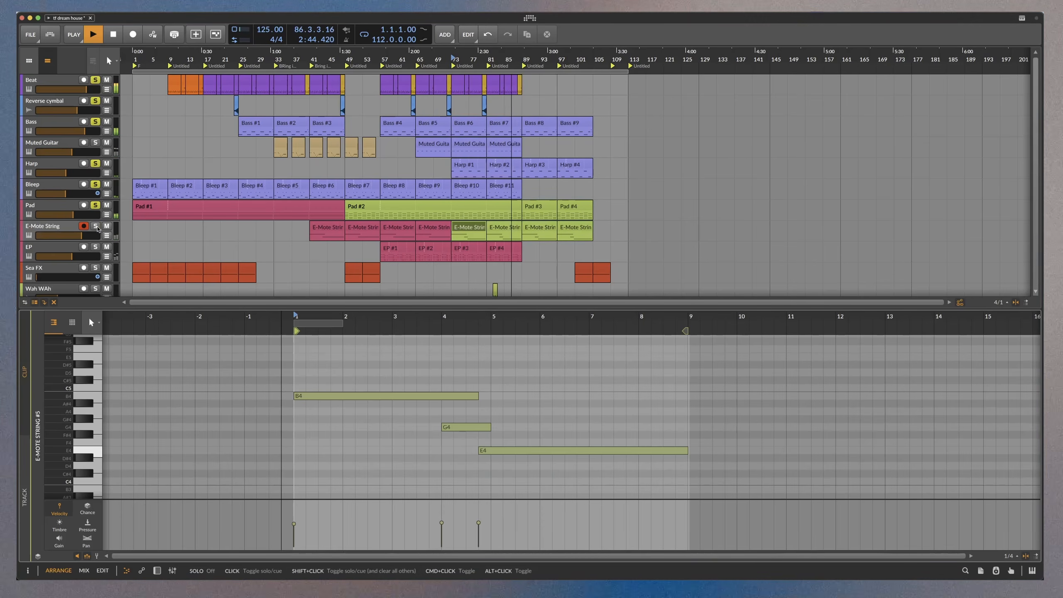
key("space")
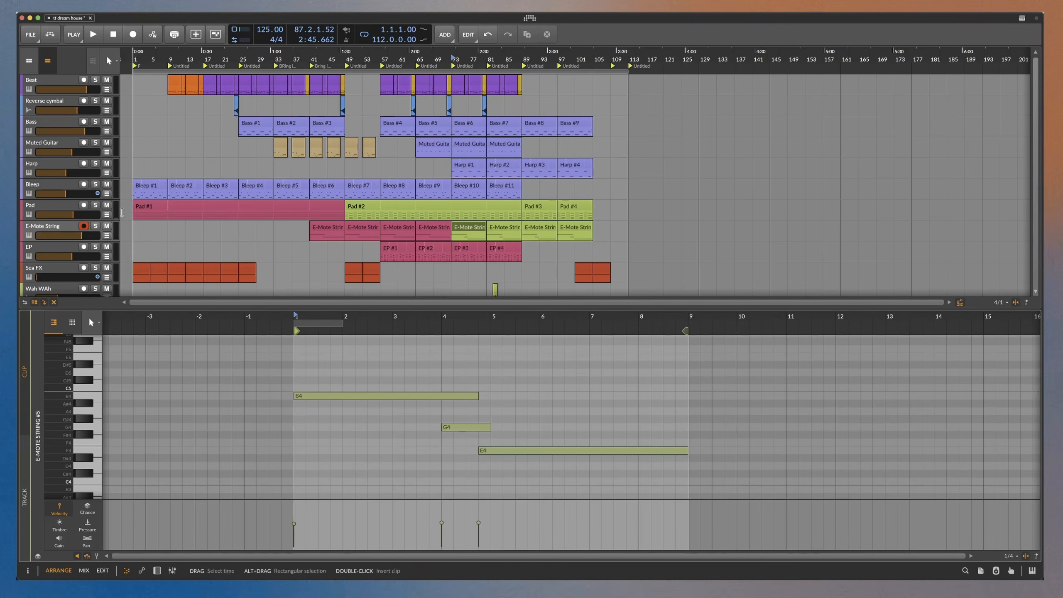
- Reopen the E-Mote String #5 clip's notes and select the long B4 note to examine how the notes overlap
key("d")
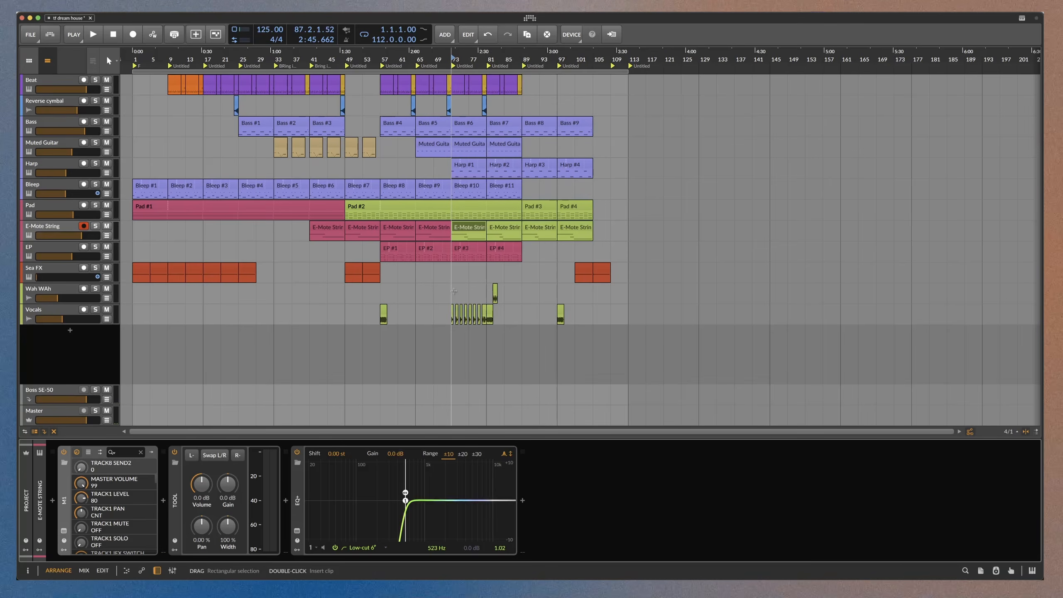
double_click(464, 229)
scroll(462, 395, "down", 3)
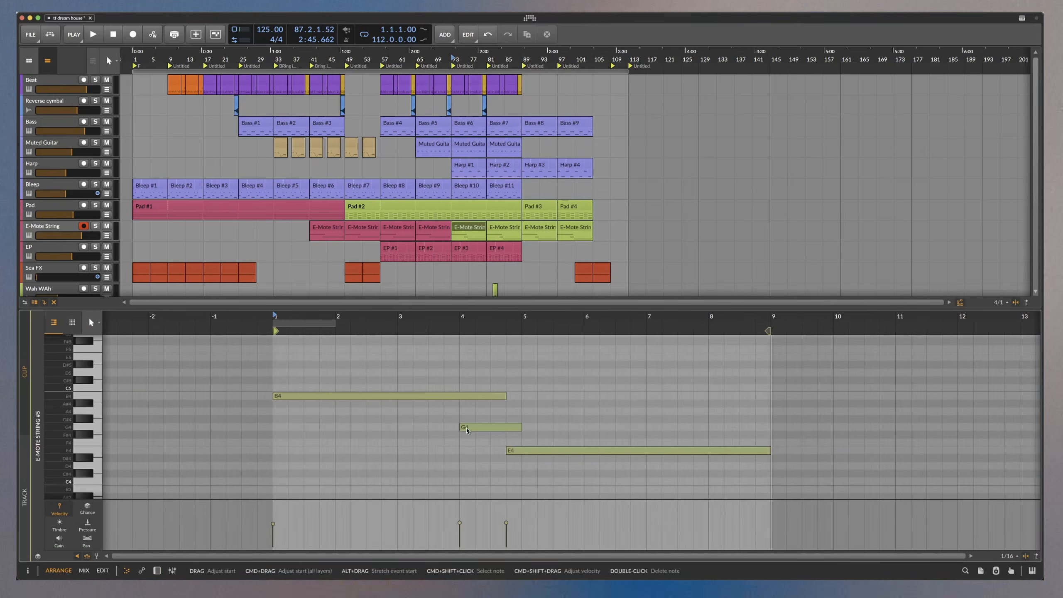
left_click(465, 396)
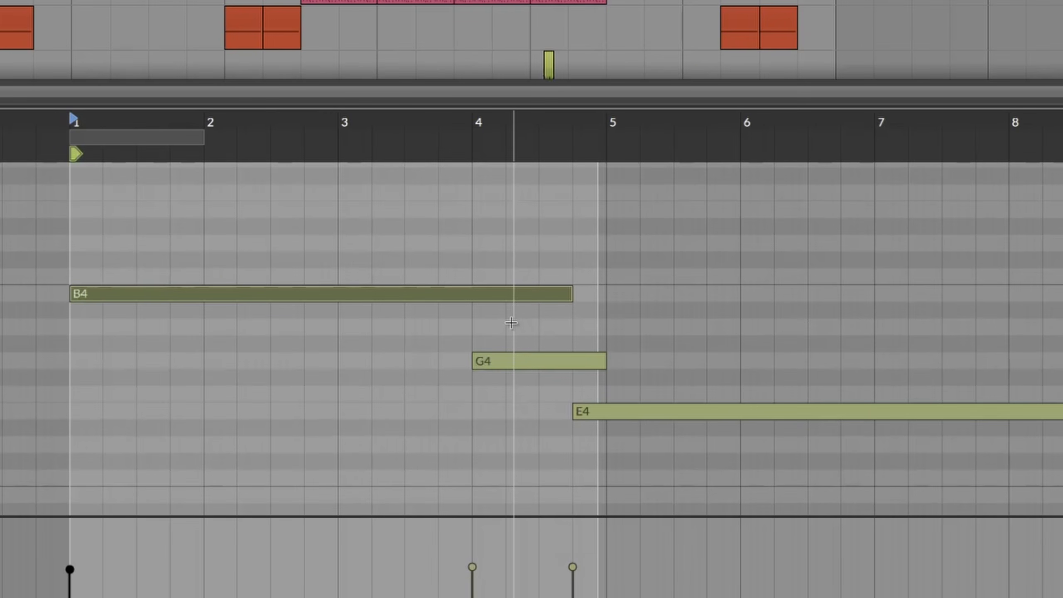
left_click(681, 280)
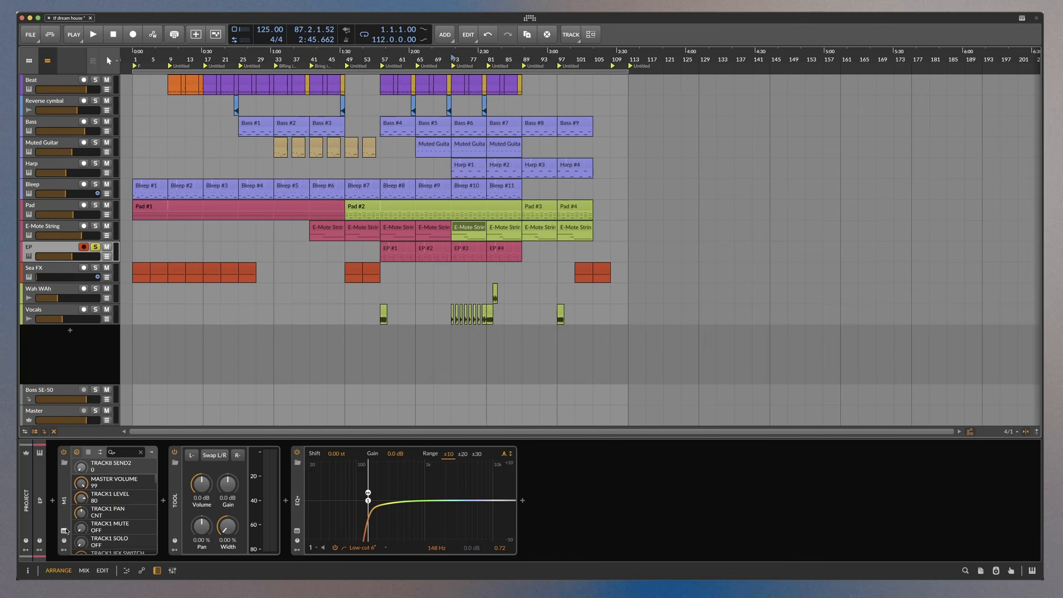
- View the EP track's Korg M1 instrument window, close it, and open the EP #1 clip's notes
left_click(64, 531)
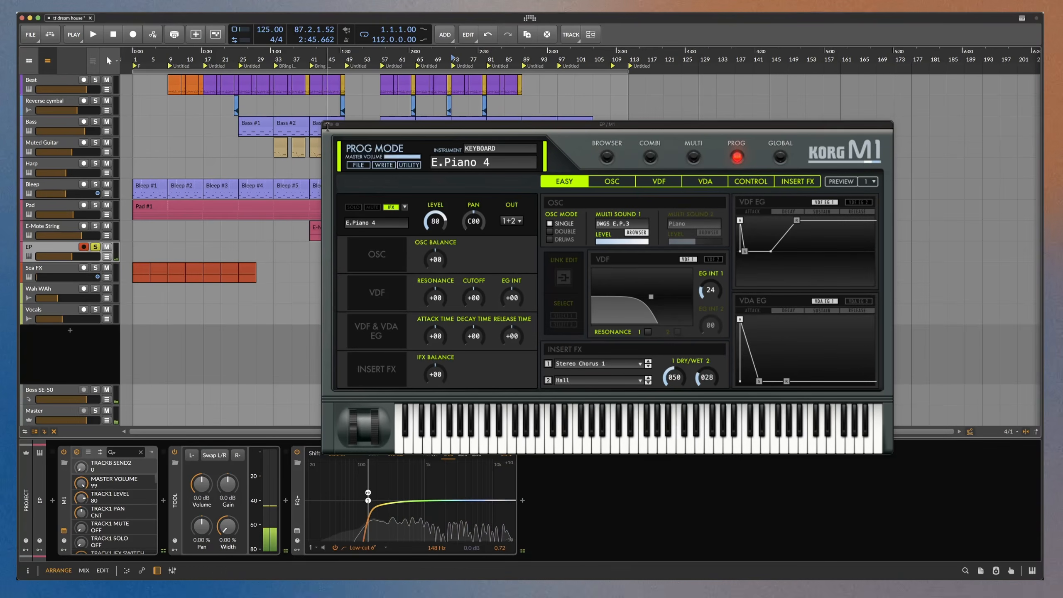
left_click(114, 36)
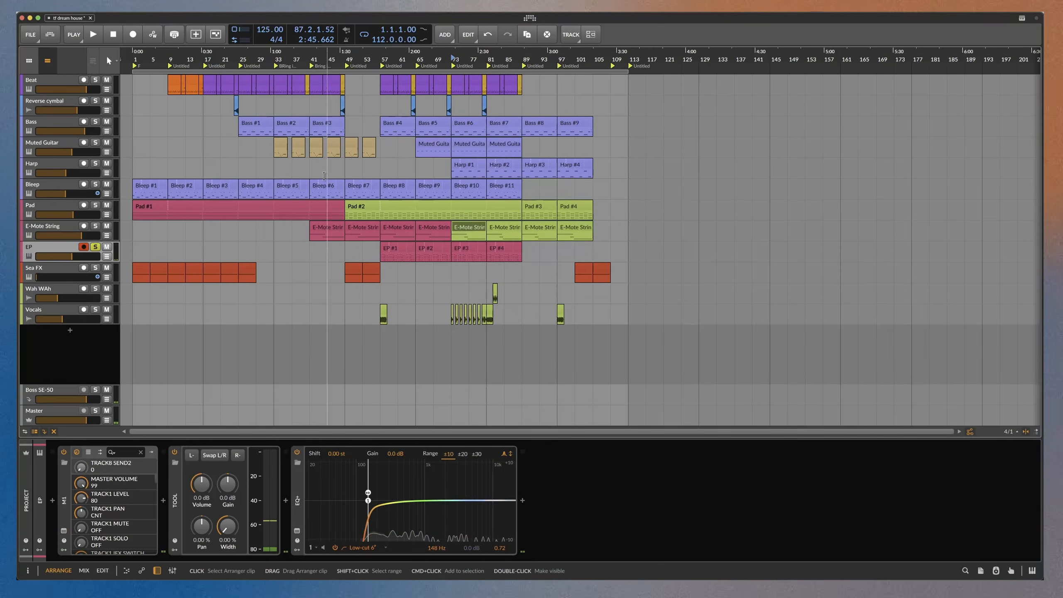
double_click(399, 251)
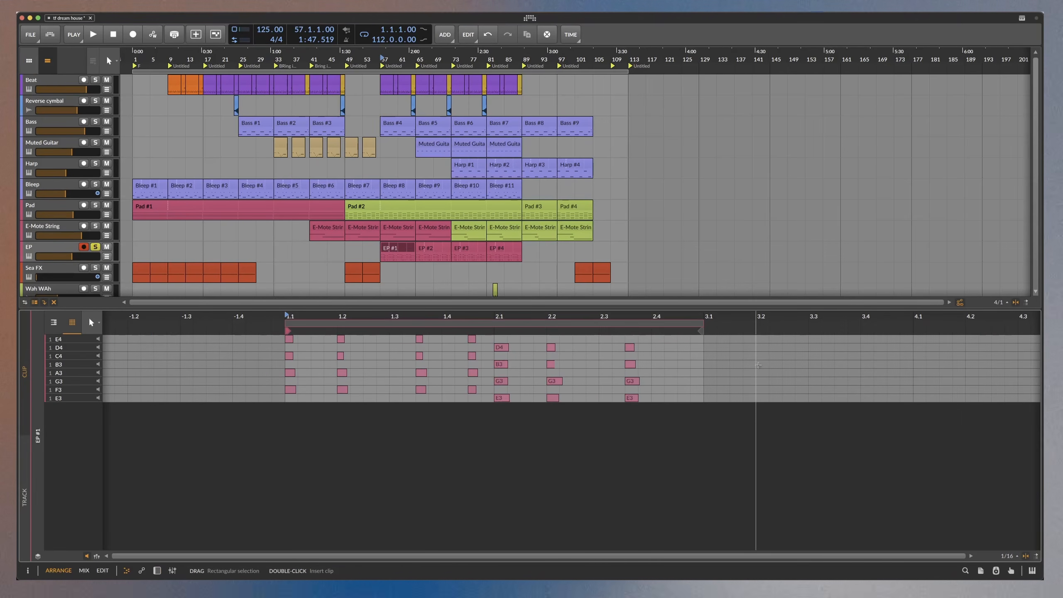
- Play the EP track from bar 57 with Beat, Pad, Bass and E-Mote String soloed, stop, and unsolo E-Mote String, Pad and Bass
key("space")
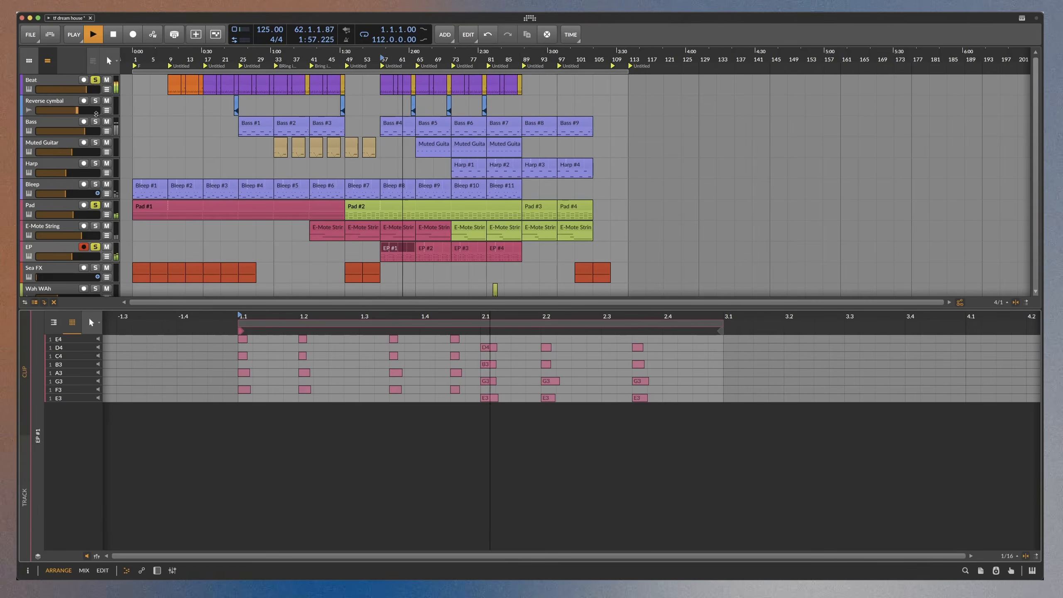
left_click(96, 121)
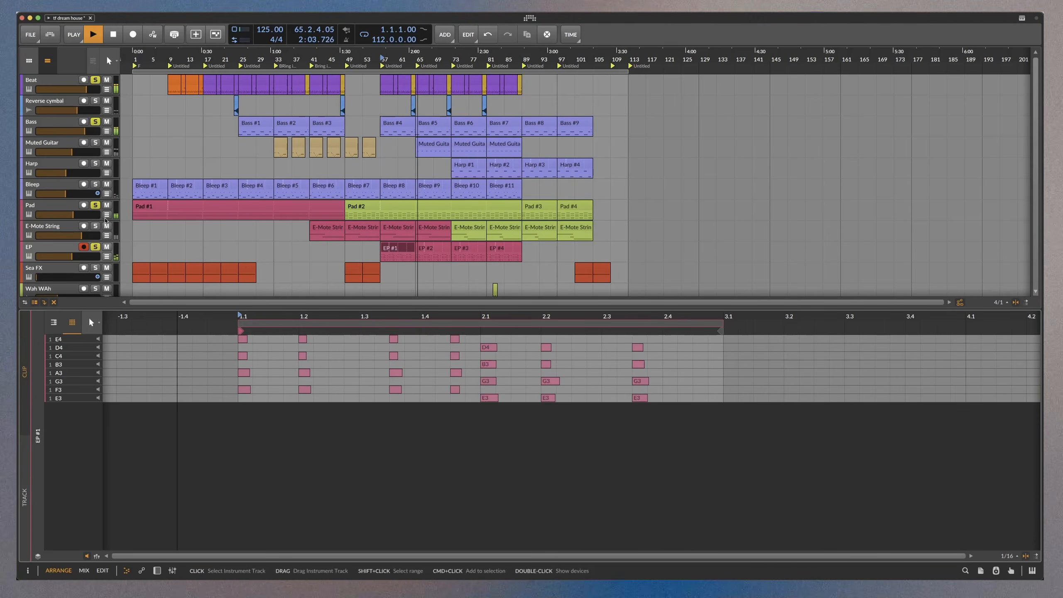
left_click(95, 226)
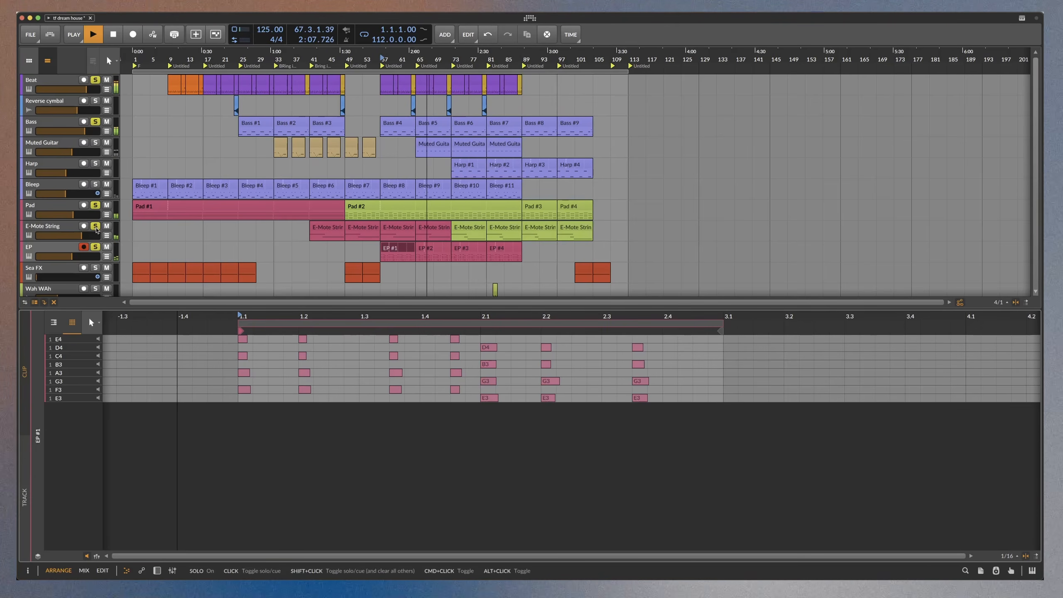
key("space")
left_click(95, 227)
left_click(96, 205)
left_click(95, 121)
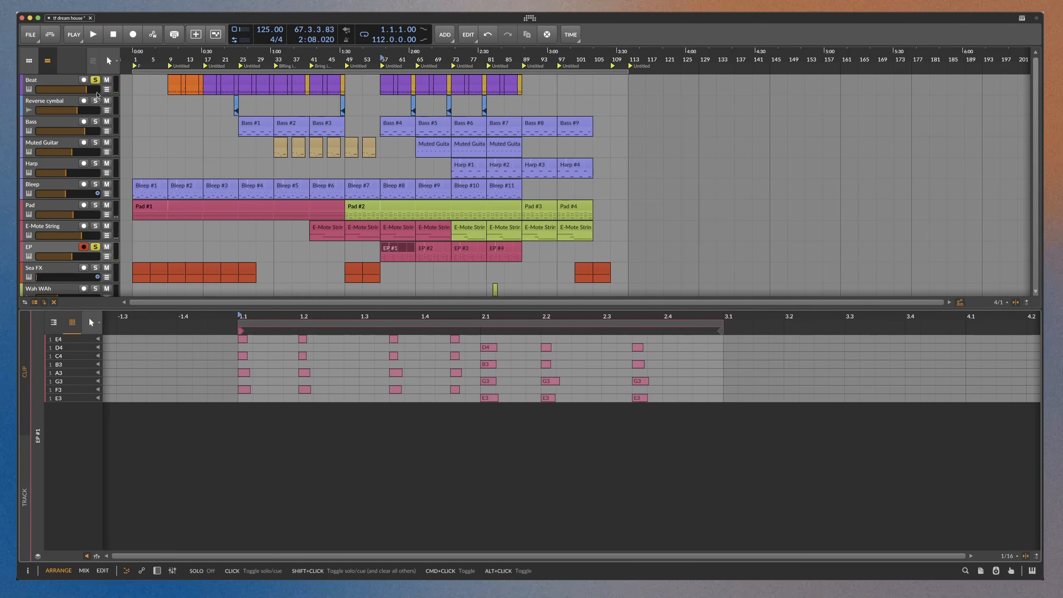
- Unsolo the Beat track, view the EP track's device chain, and reopen the EP #1 clip's notes
left_click(96, 80)
double_click(64, 248)
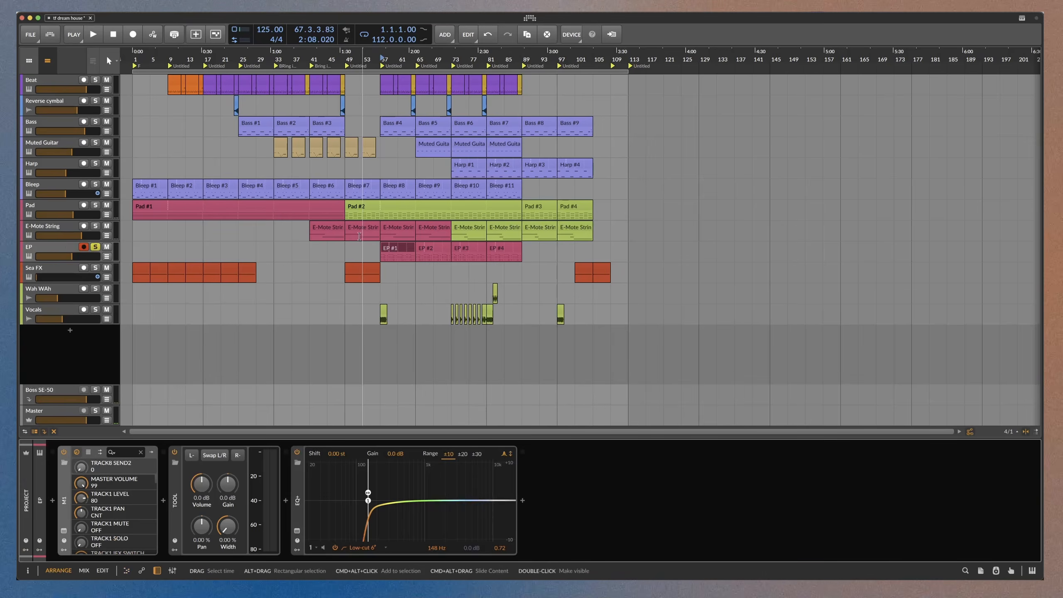
double_click(396, 250)
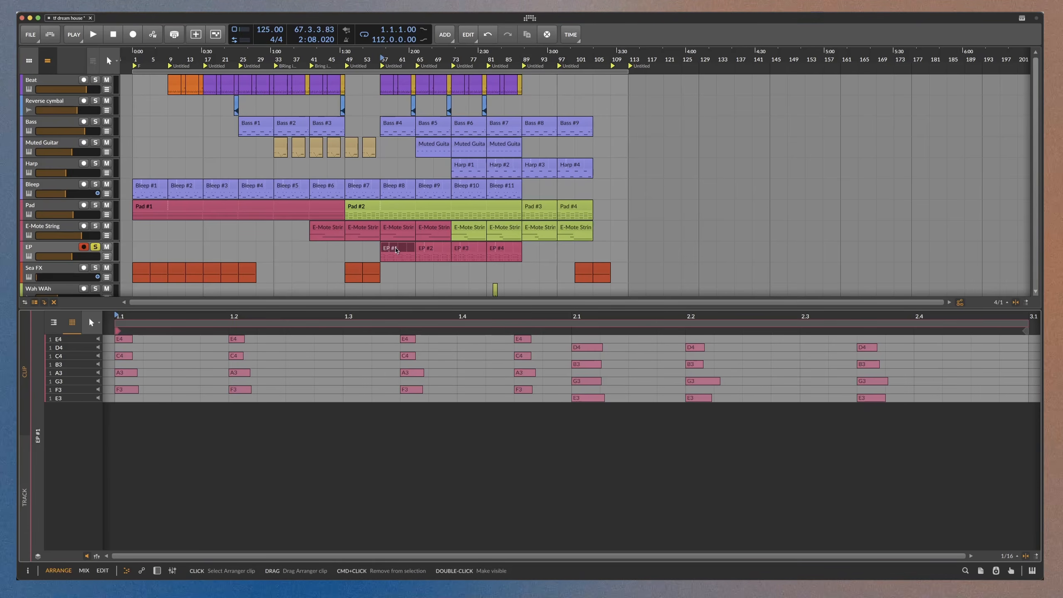
- Move the solo from EP to Sea FX, view the Sea FX track's Korg M1 instrument window, and close it
double_click(63, 268)
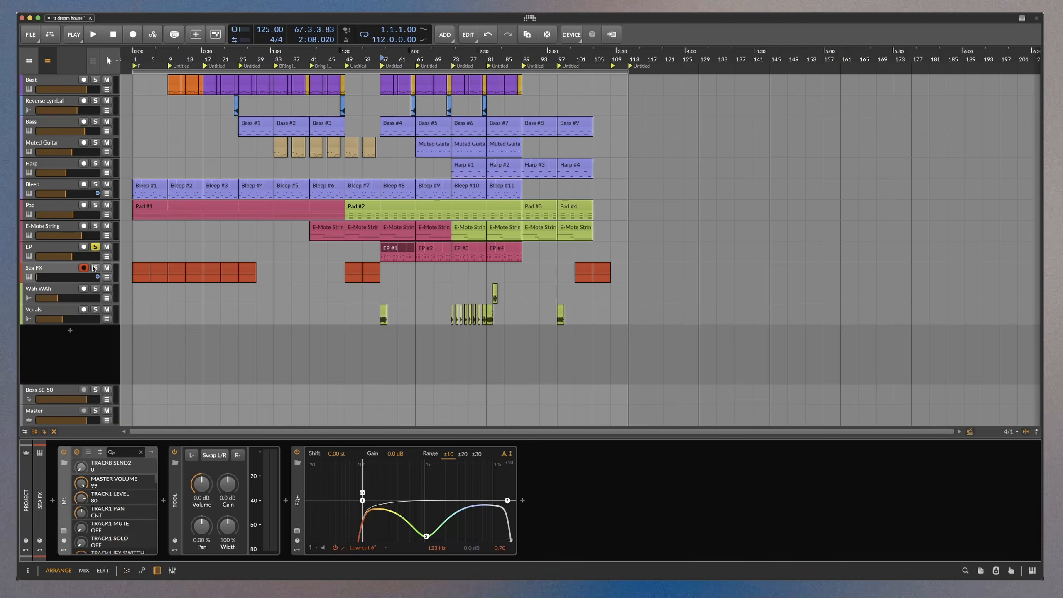
left_click(96, 268)
left_click(97, 247)
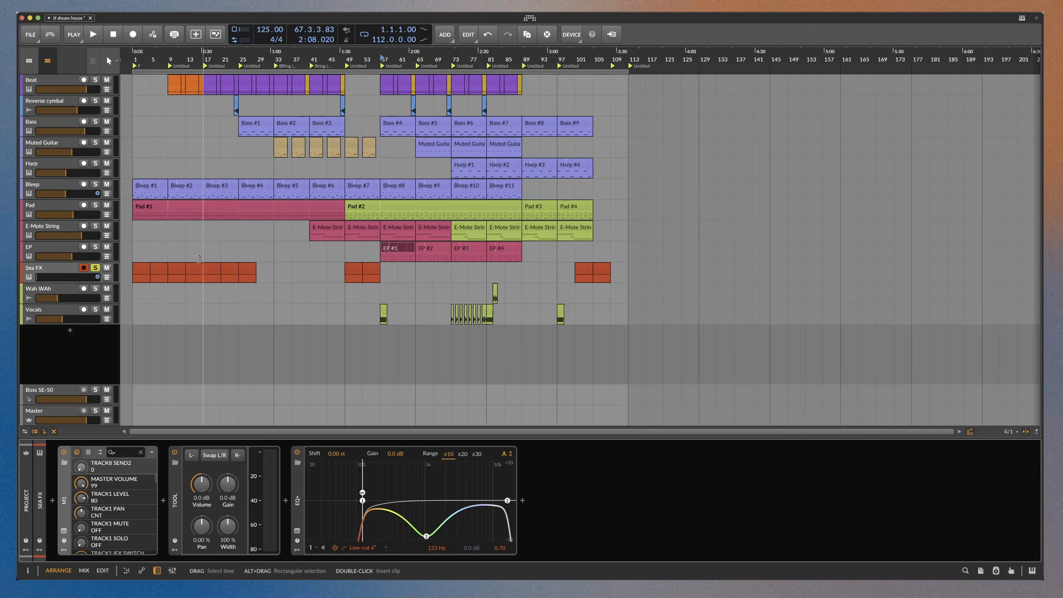
left_click(63, 531)
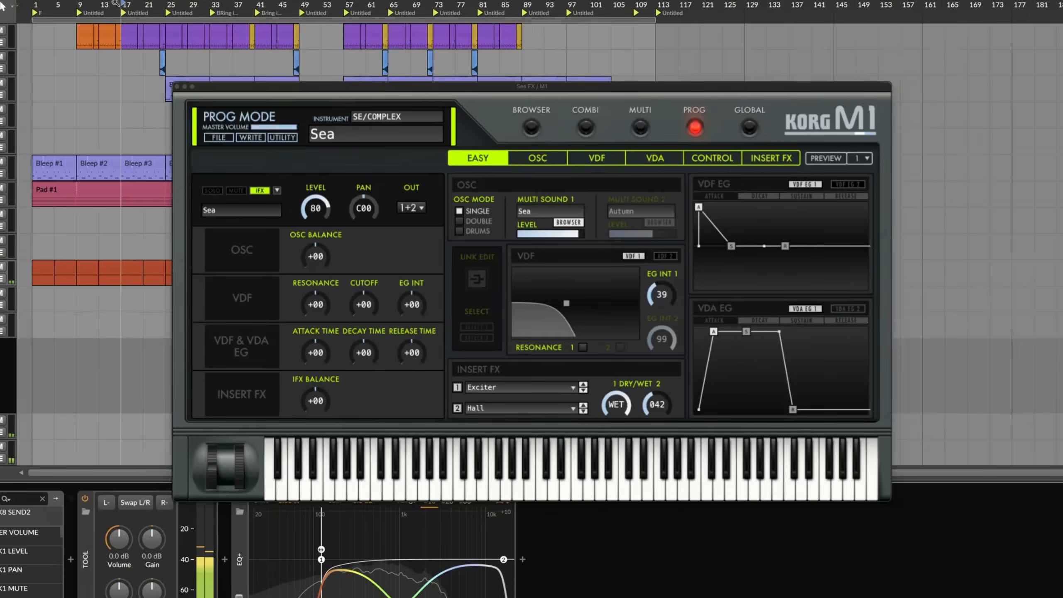
left_click(64, 531)
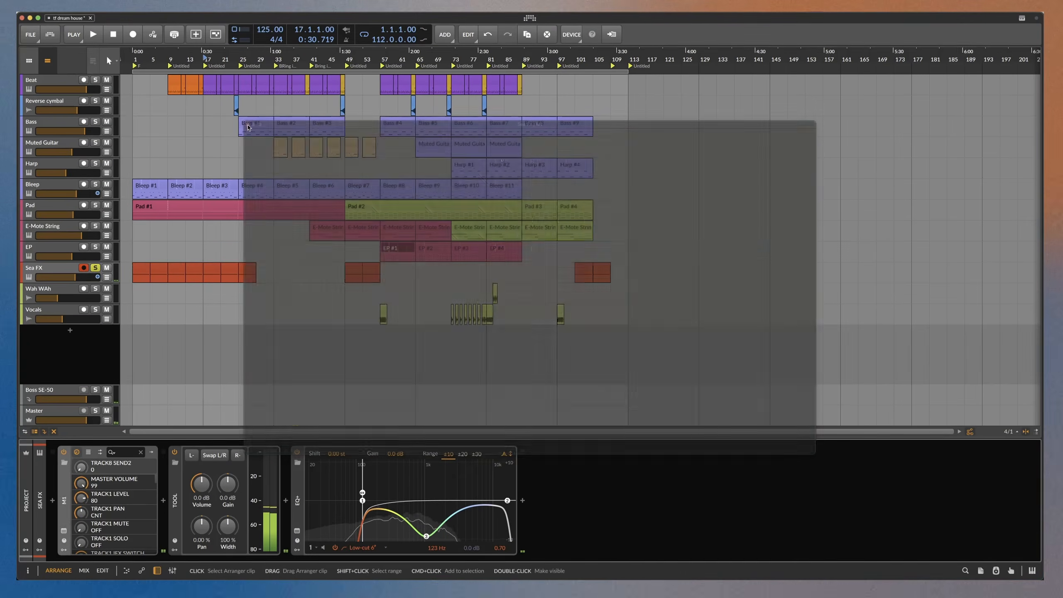
- Show the Sea FX automation lane and play from bar 1, adding the Pad and Bleep tracks to the solo
left_click(133, 249)
key("a")
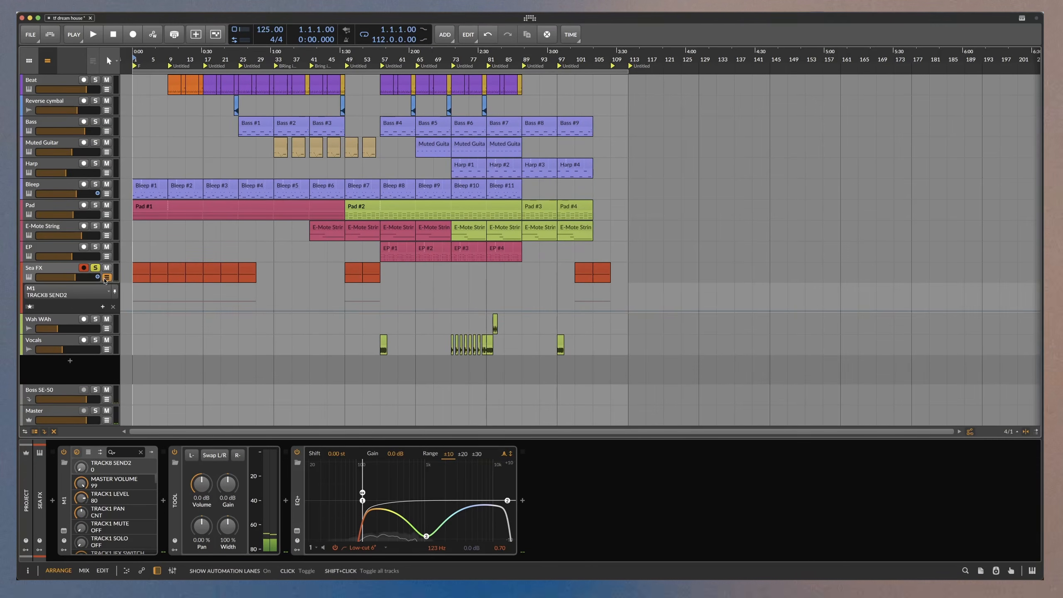
key("space")
left_click(95, 205)
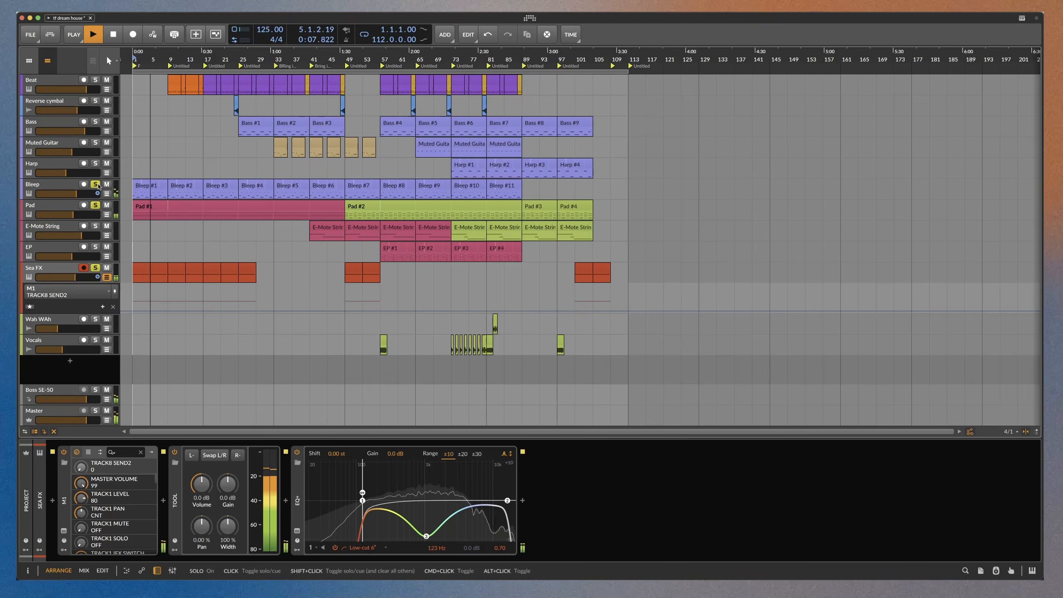
key("space")
- Play the Sea FX sections from bar 49 and bar 101, adding Harp, Muted Guitar and Bass to the solo, and stop
left_click(344, 251)
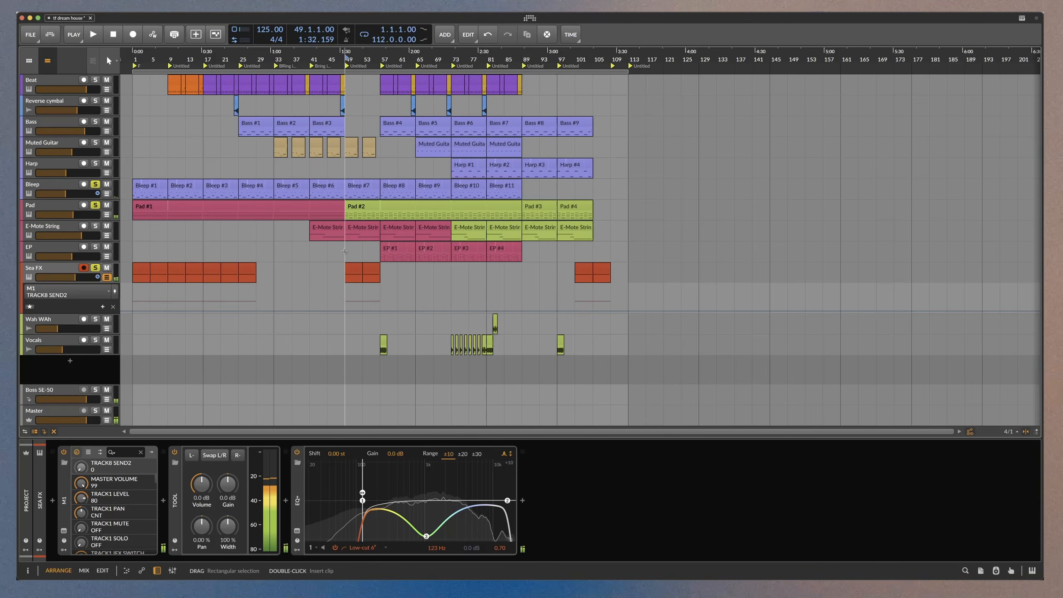
key("space")
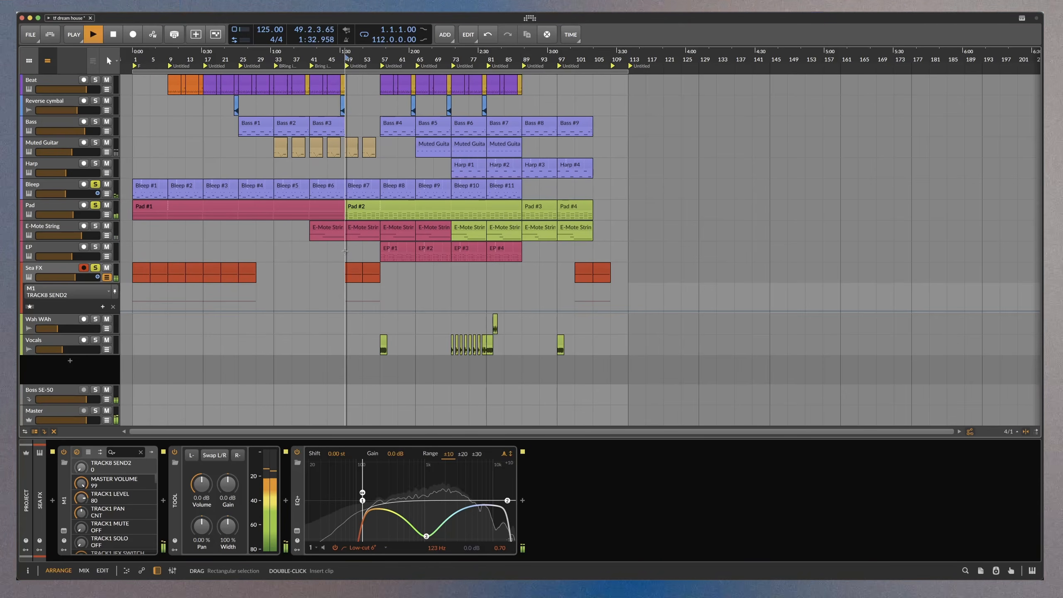
left_click(574, 257)
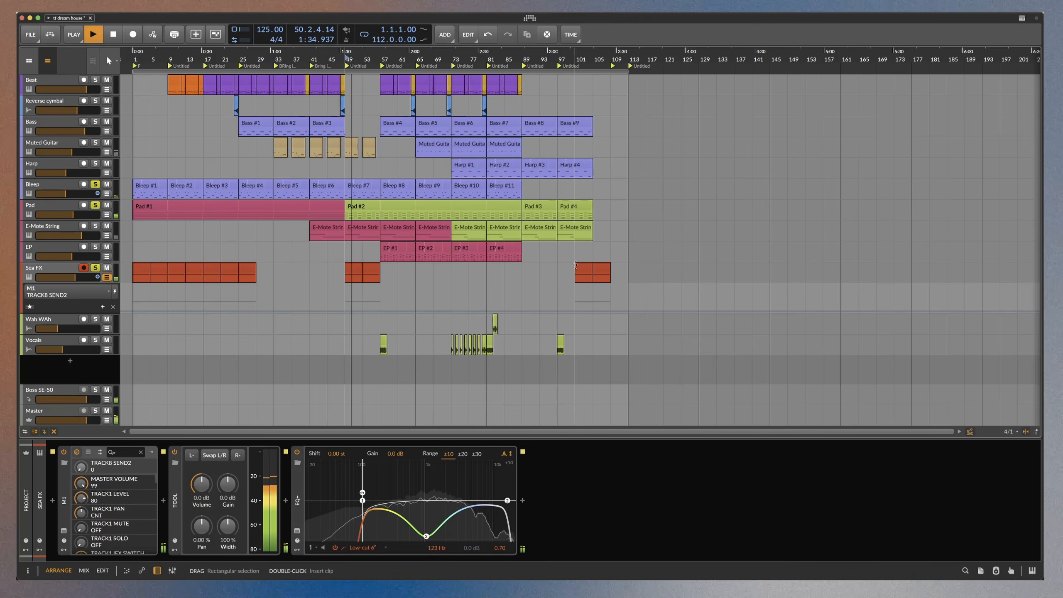
key("space")
key("space")
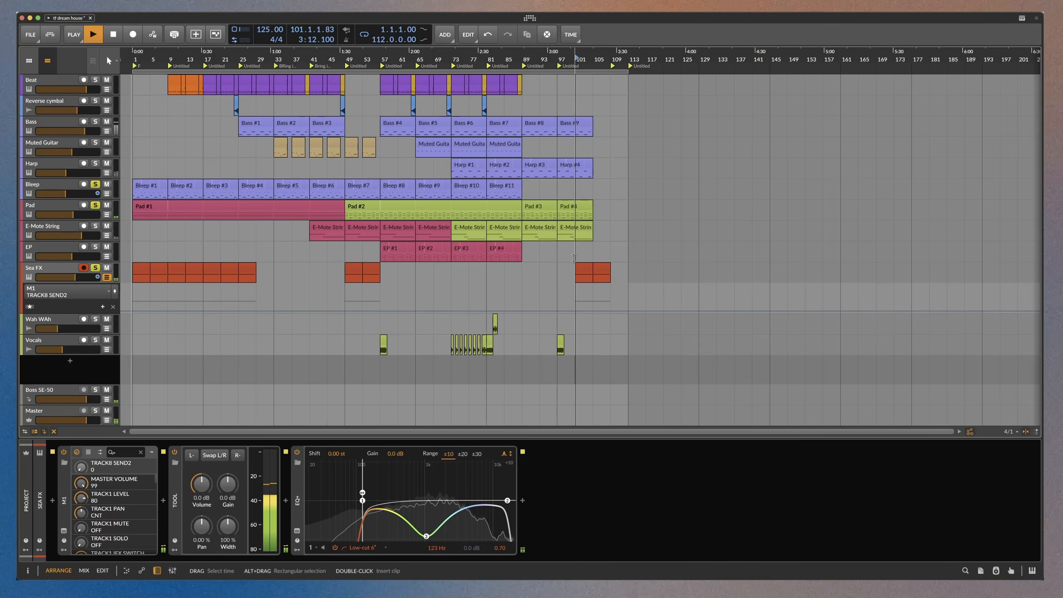
left_click(95, 163)
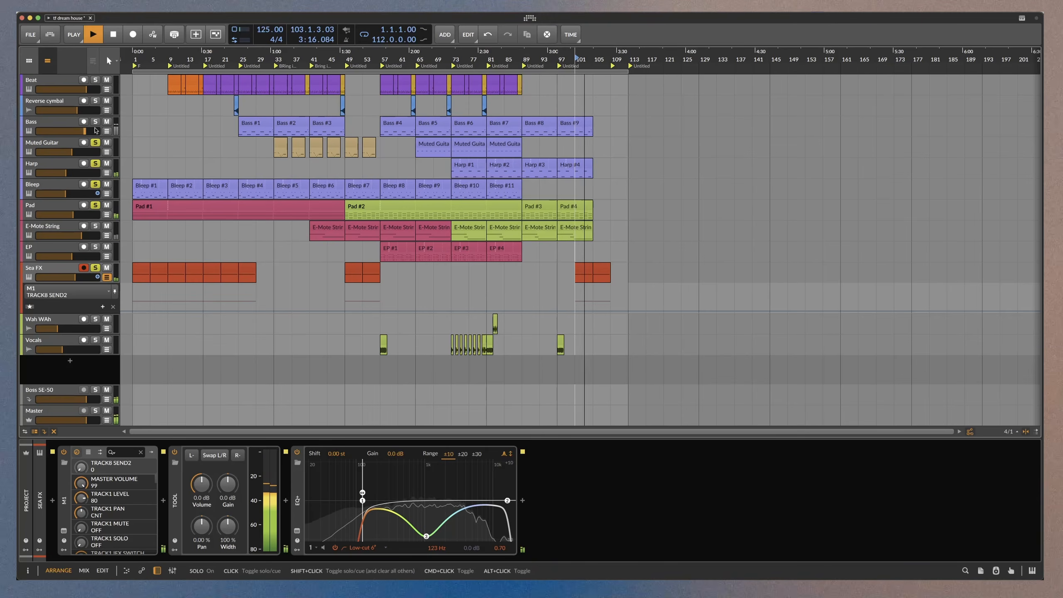
left_click(95, 122)
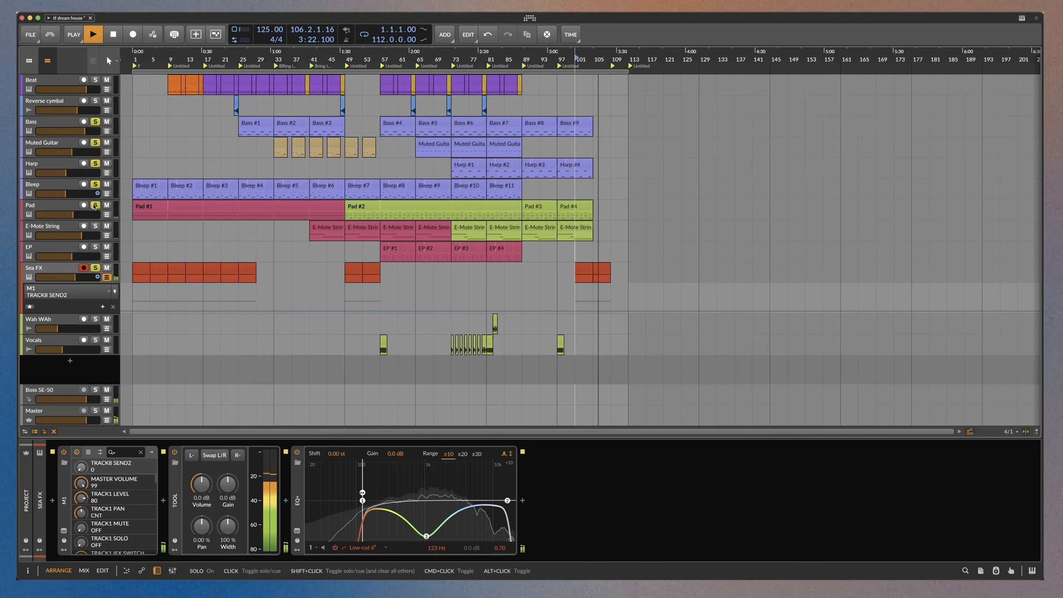
key("space")
- Unsolo Pad, Bleep, Harp, Muted Guitar, Bass and Sea FX, and hide the Sea FX automation lane
left_click(96, 205)
left_click(96, 184)
left_click(96, 164)
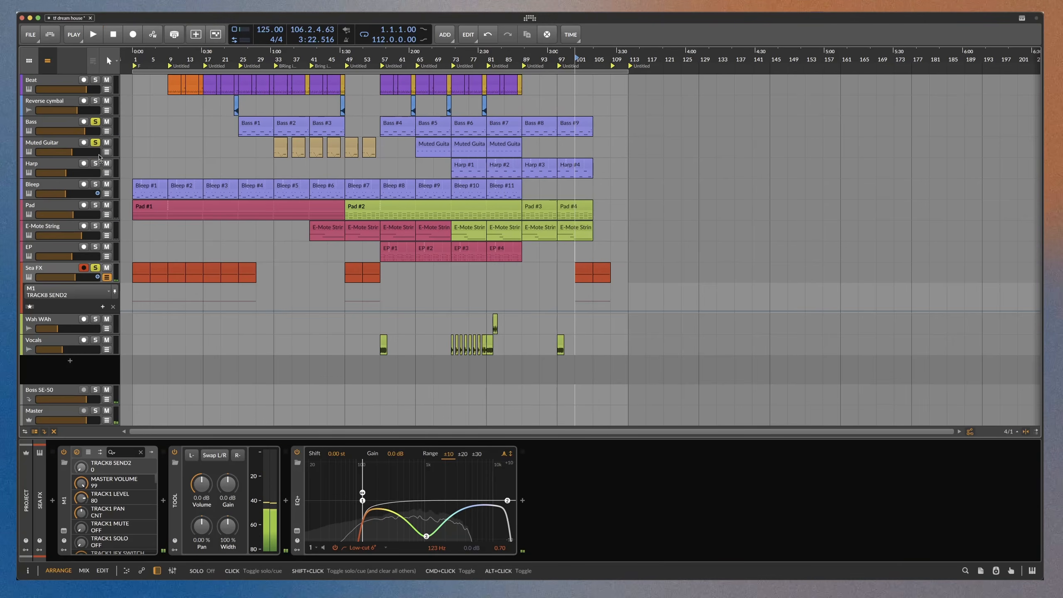
left_click(96, 142)
left_click(96, 122)
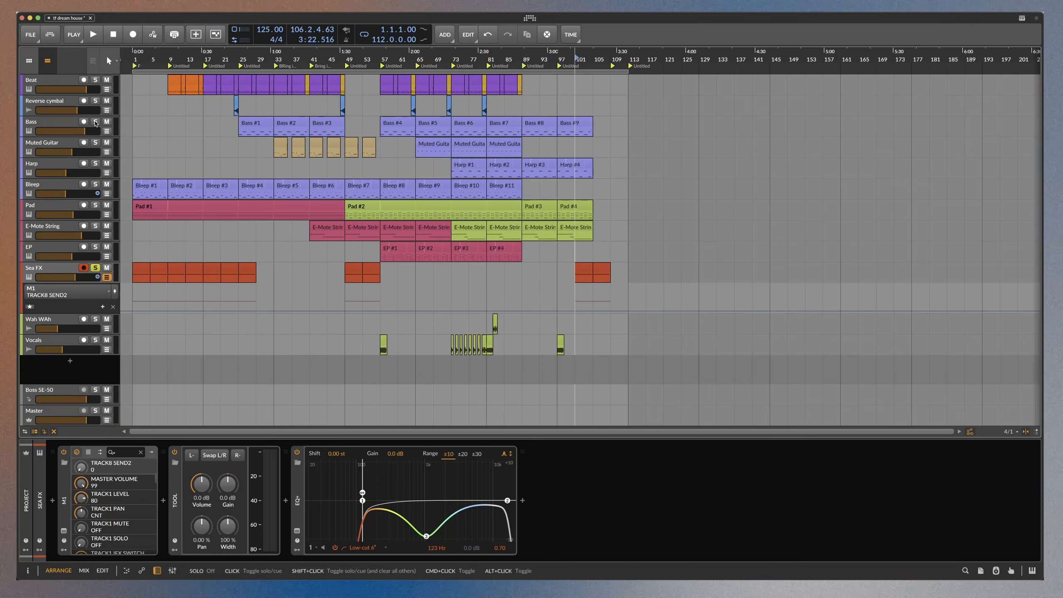
left_click(107, 277)
left_click(95, 268)
- Play the Vocals clip at bar 57, first soloed and continuing with the full mix, and stop playback
left_click(380, 303)
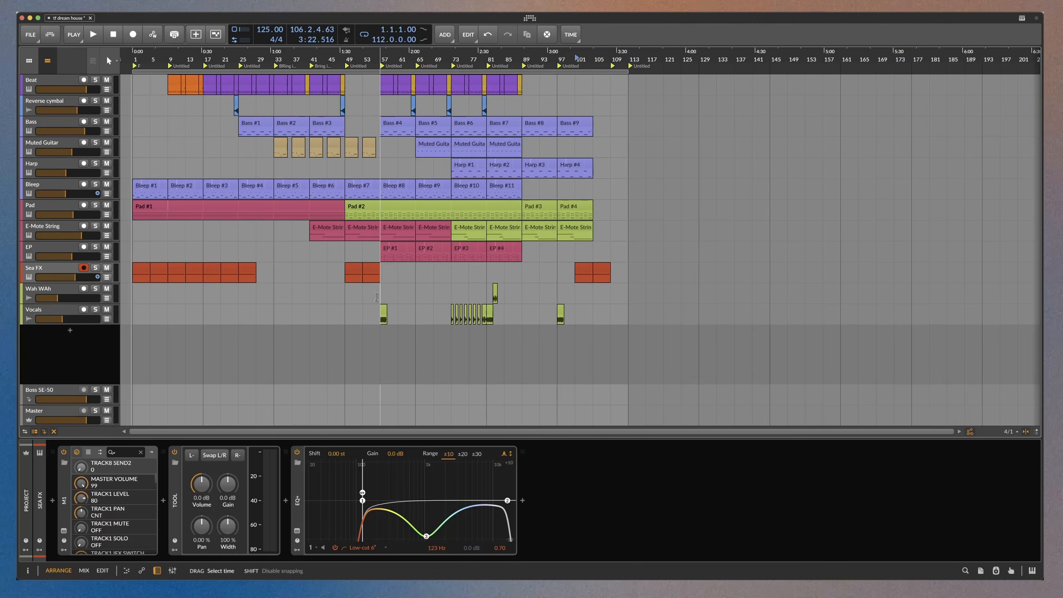
left_click(235, 308)
left_click(398, 320)
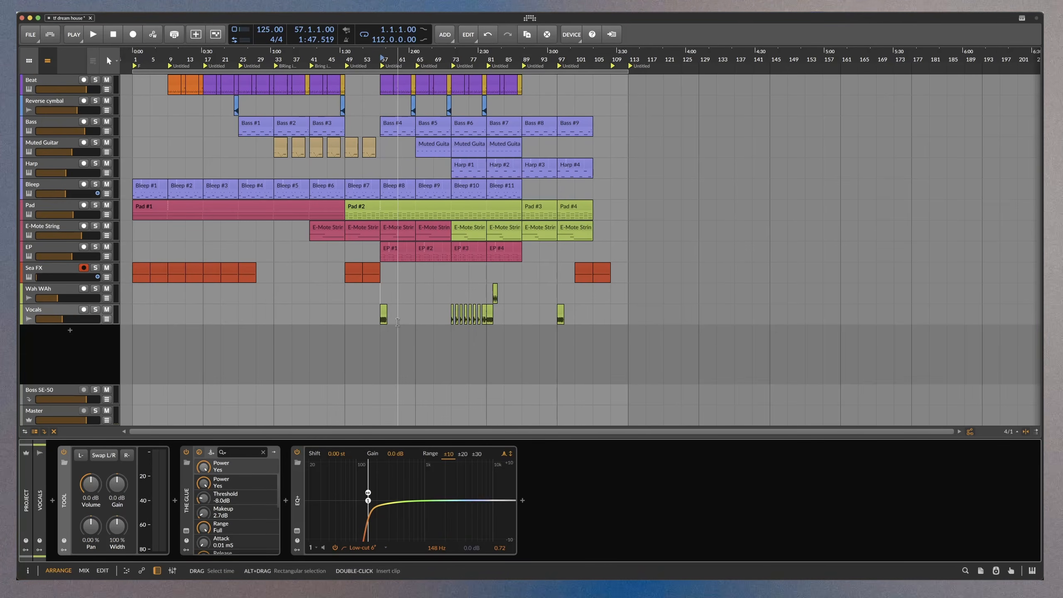
scroll(395, 343, "up", 3)
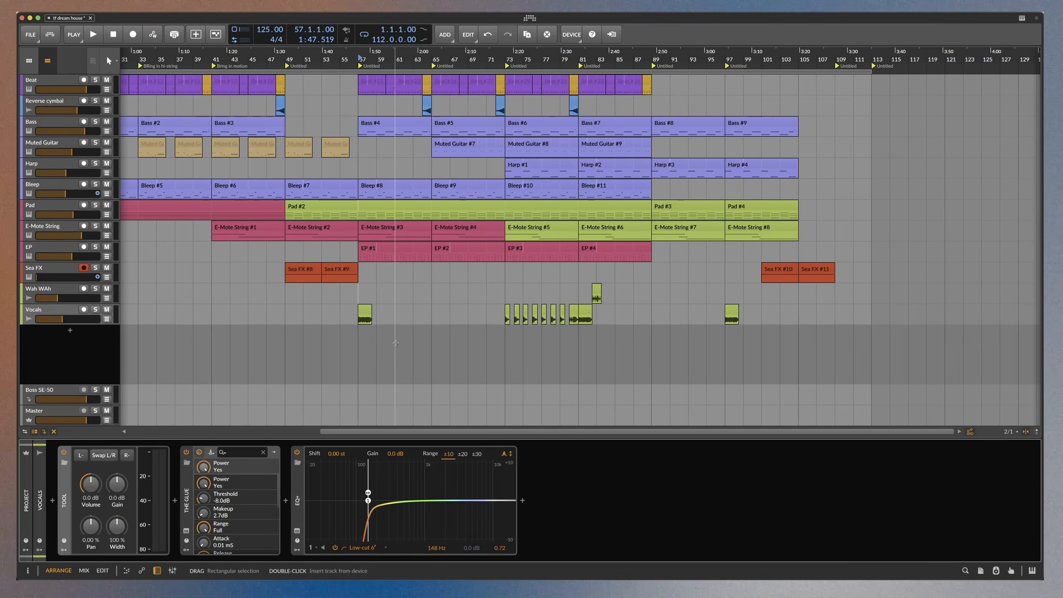
scroll(390, 345, "up", 2)
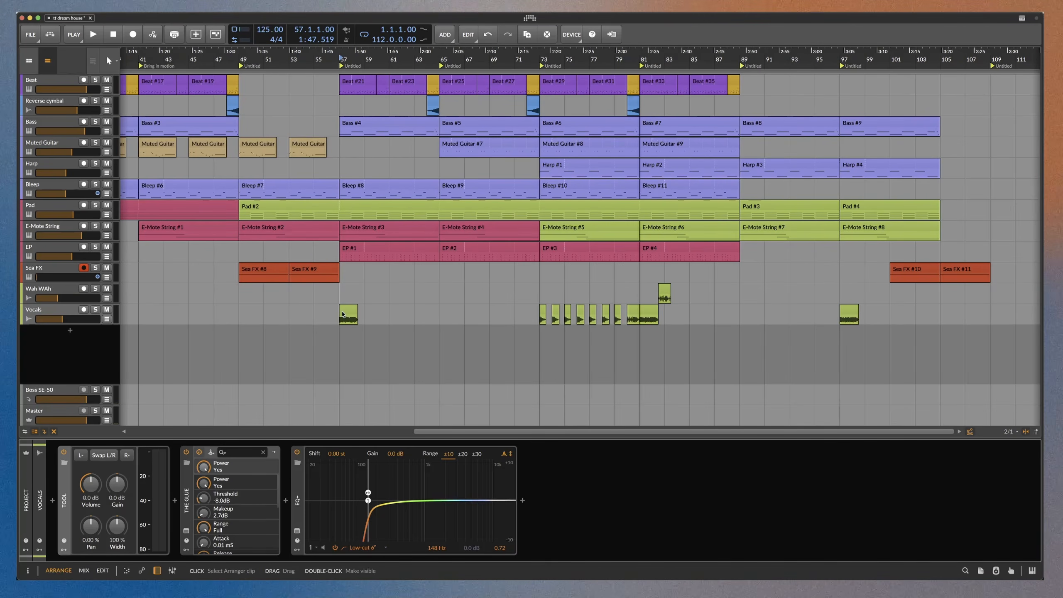
left_click(95, 309)
key("space")
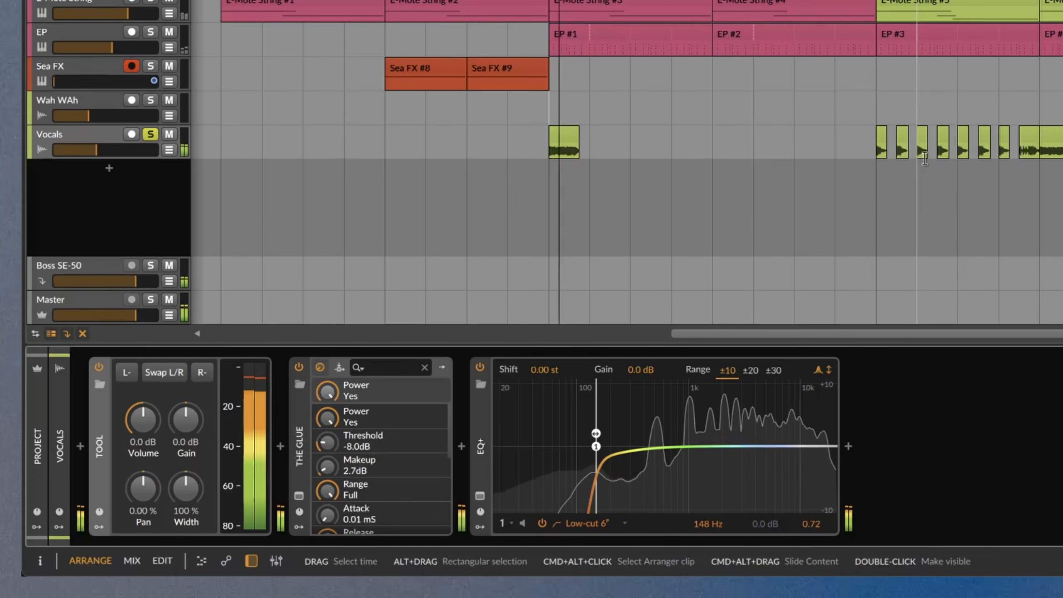
left_click(152, 136)
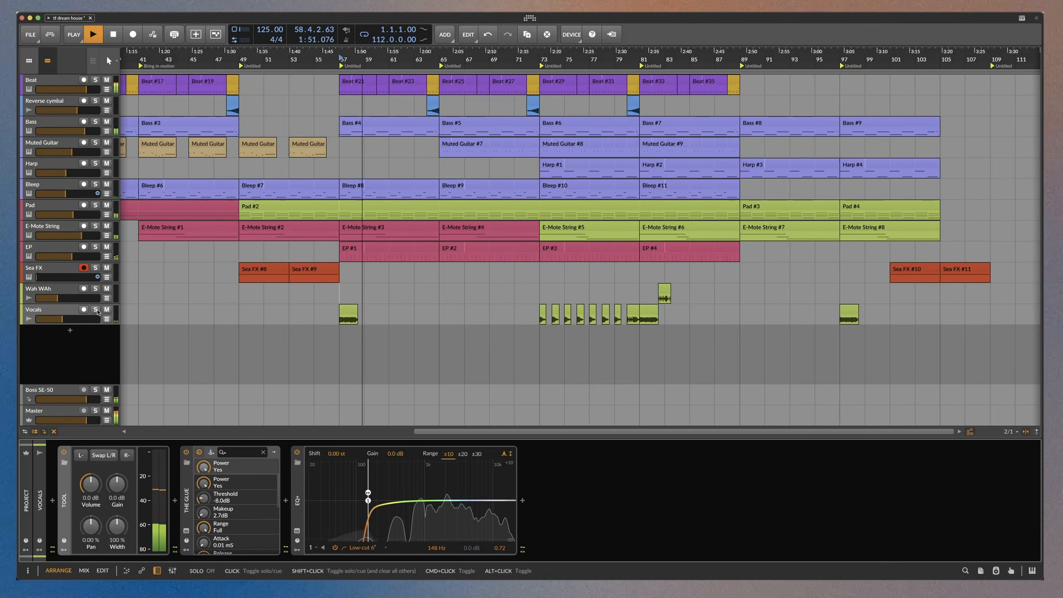
key("space")
- Solo Vocals for playback from bar 73 and select the first two short vocal clips there
left_click(539, 331)
left_click(96, 309)
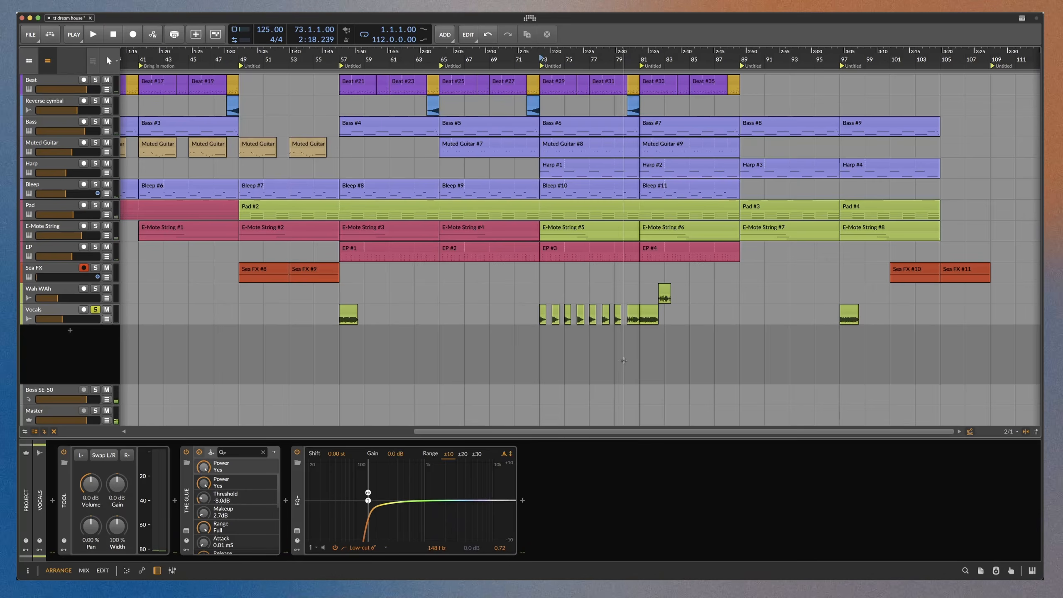
left_click_drag(622, 330, 557, 356)
key("space")
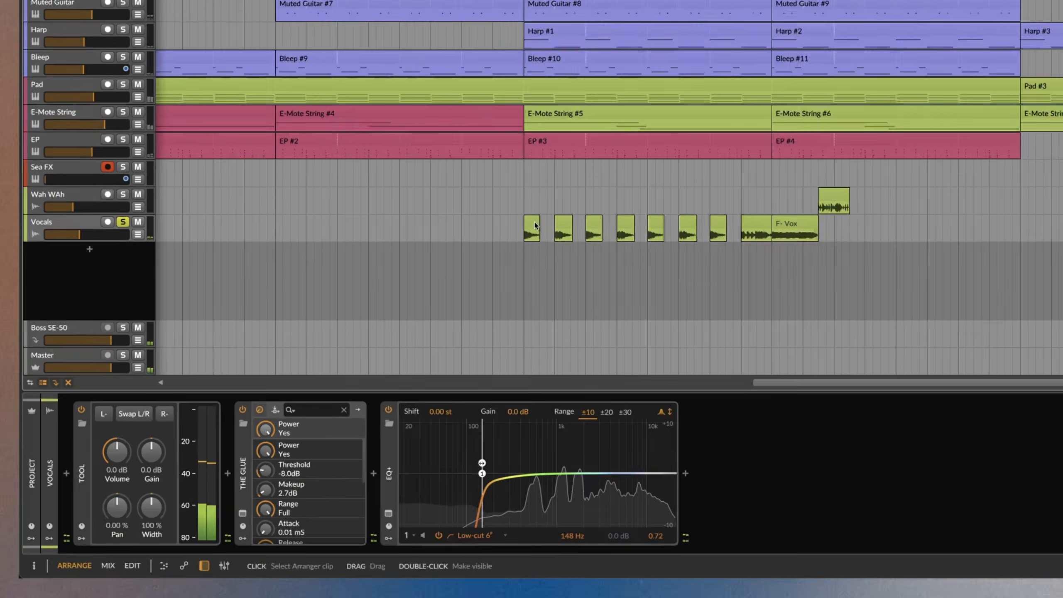
left_click(660, 139)
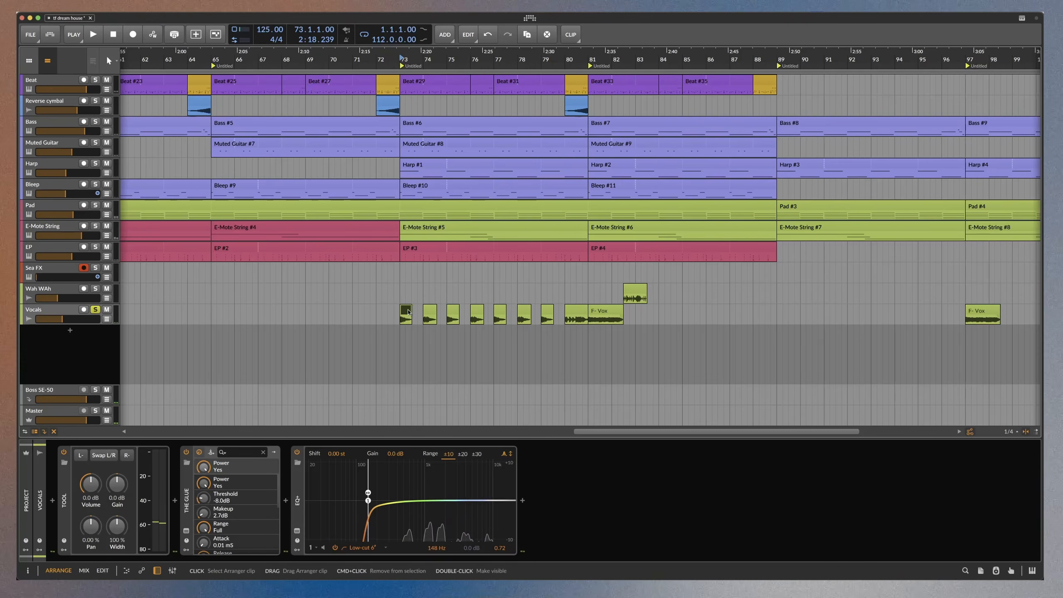
left_click(431, 311, "shift")
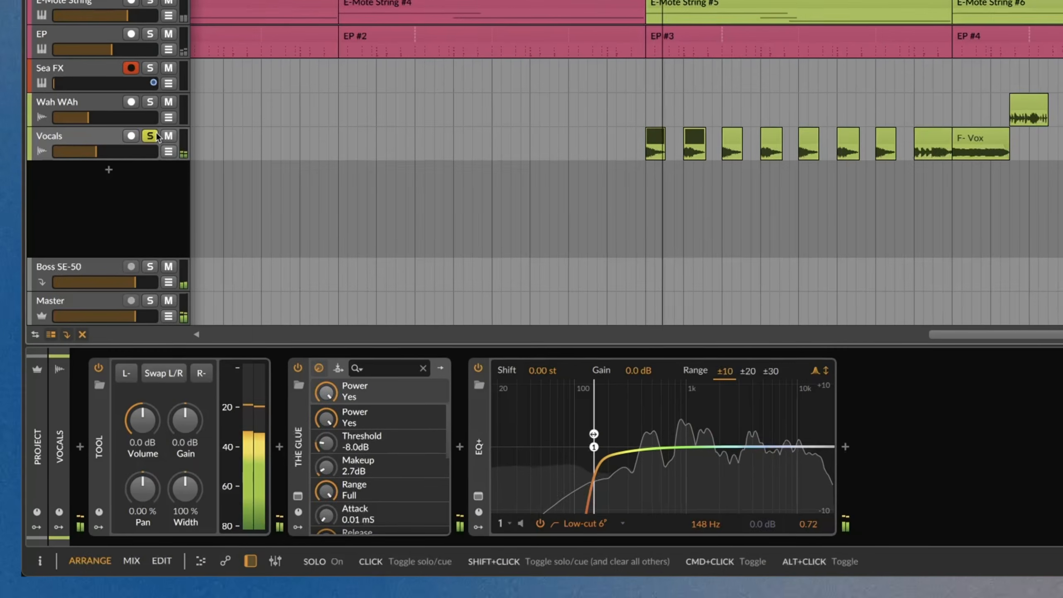
- Unsolo Vocals during playback to hear the remaining vocal clips in the full mix, and stop around bar 83
left_click(96, 309)
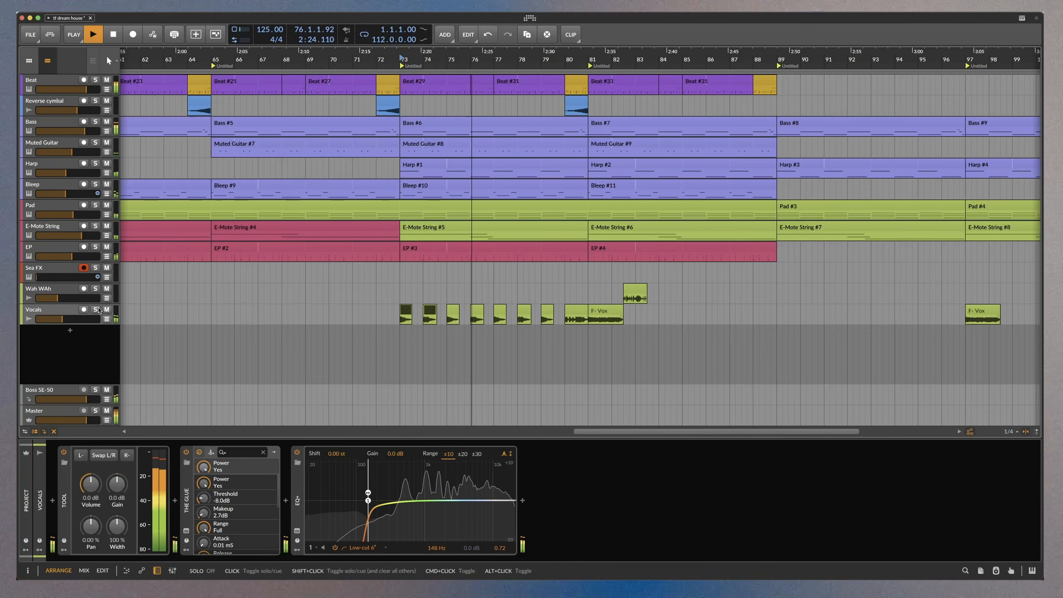
left_click_drag(615, 56, 571, 351)
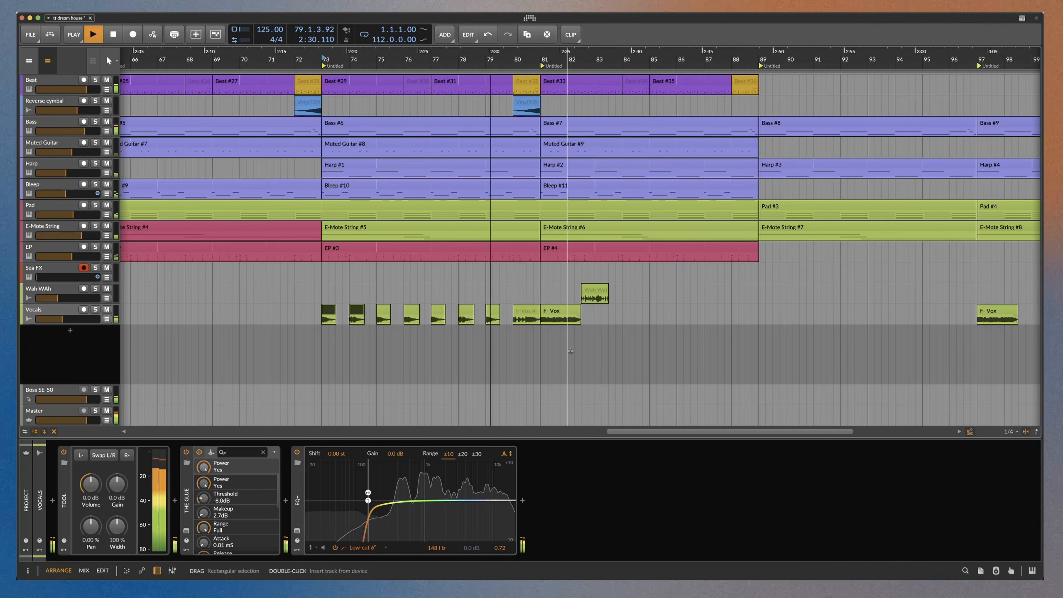
scroll(570, 351, "up", 3)
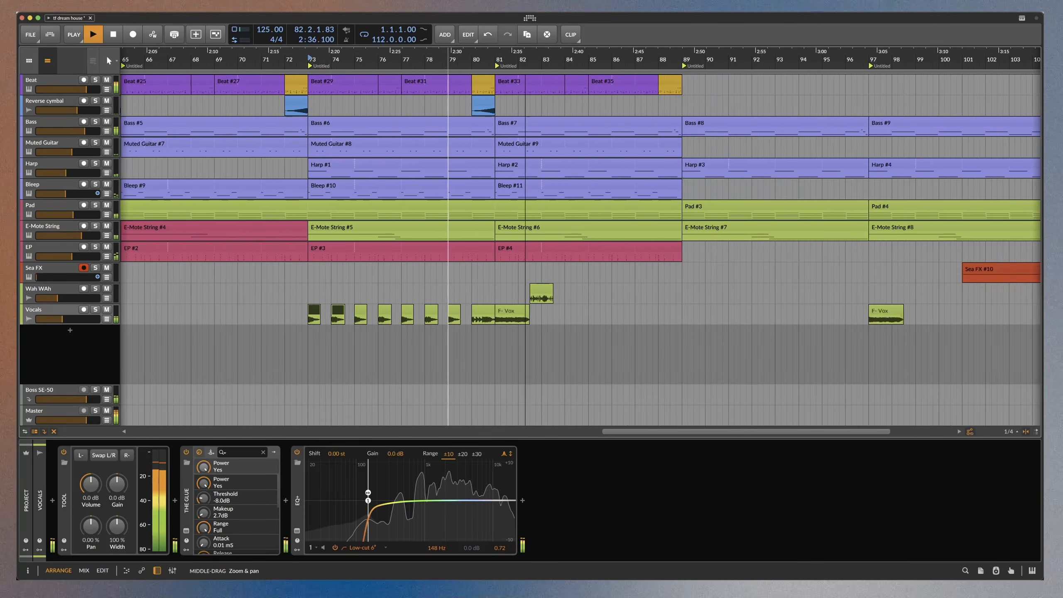
scroll(448, 340, "down", 3)
key("space")
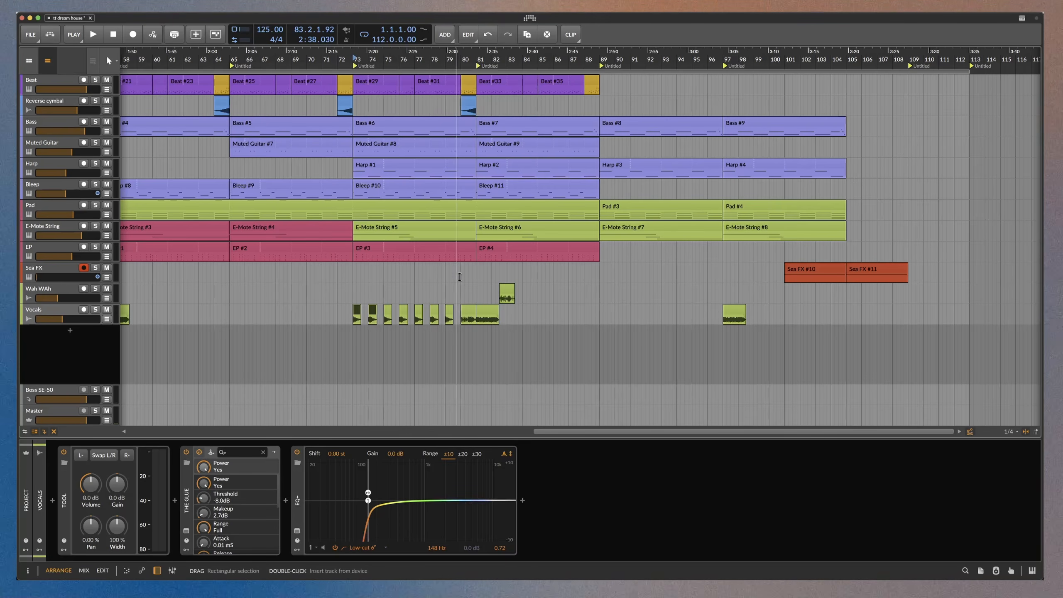
- Show the Wah WAh track's devices, solo the track, and play its clip from bar 82.3
left_click(498, 276)
scroll(506, 277, "up", 3)
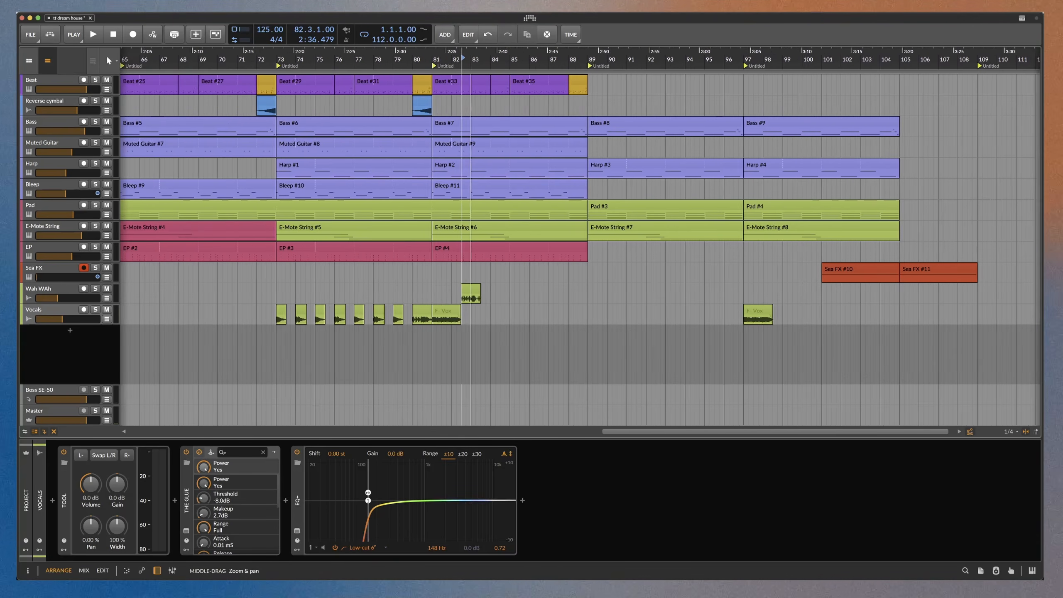
left_click(47, 292)
left_click(96, 288)
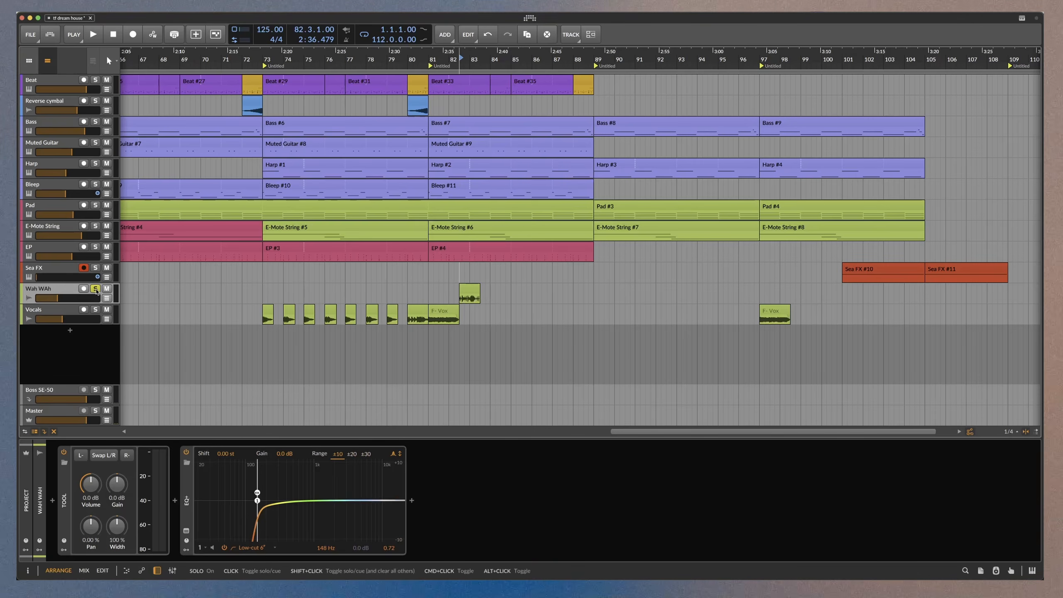
key("space")
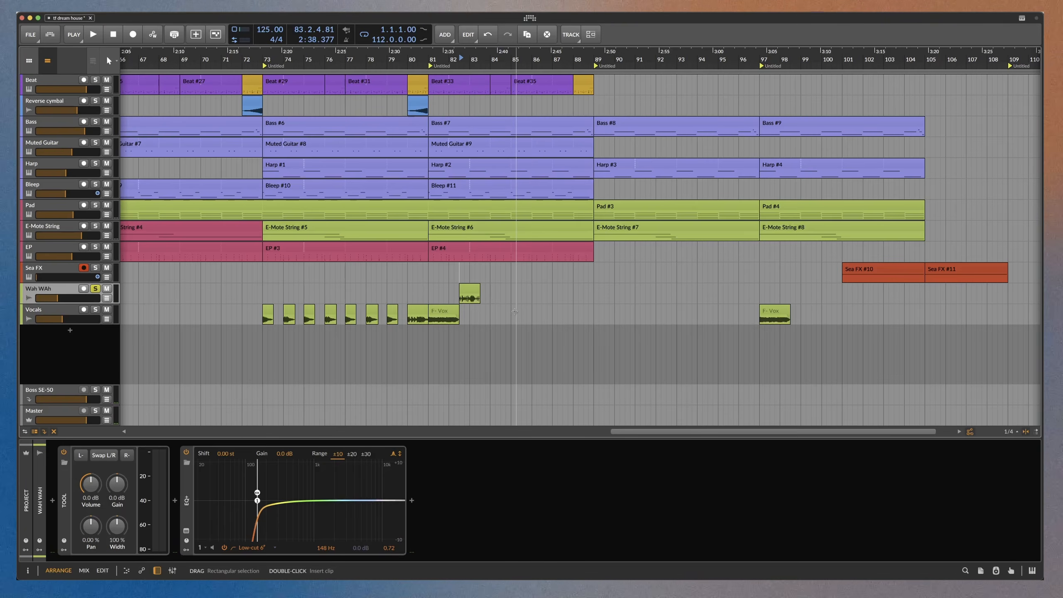
- Switch from the arrangement to the mixer to view the Boss SE-50 effect channel
scroll(514, 311, "down", 5)
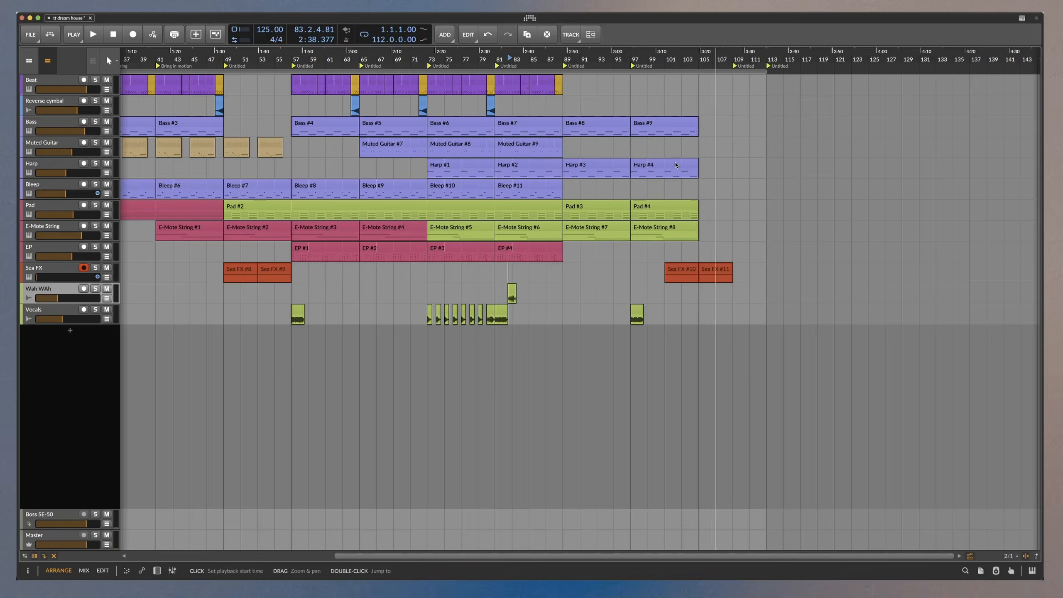
key("alt+2")
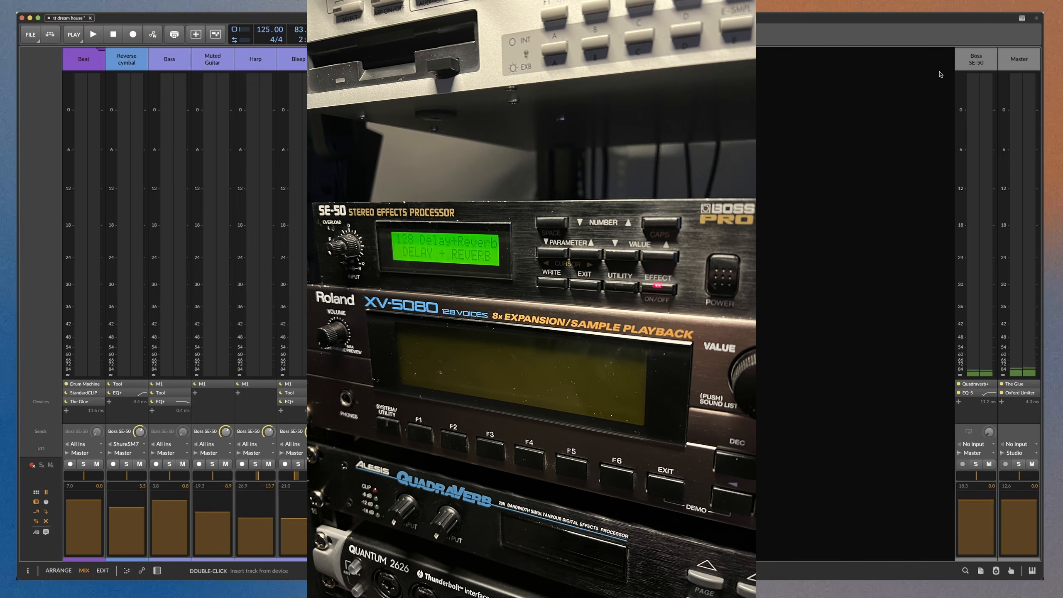
- Show the Boss SE-50 channel's devices, and set an eight-bar arrangement loop starting at bar 73
double_click(973, 61)
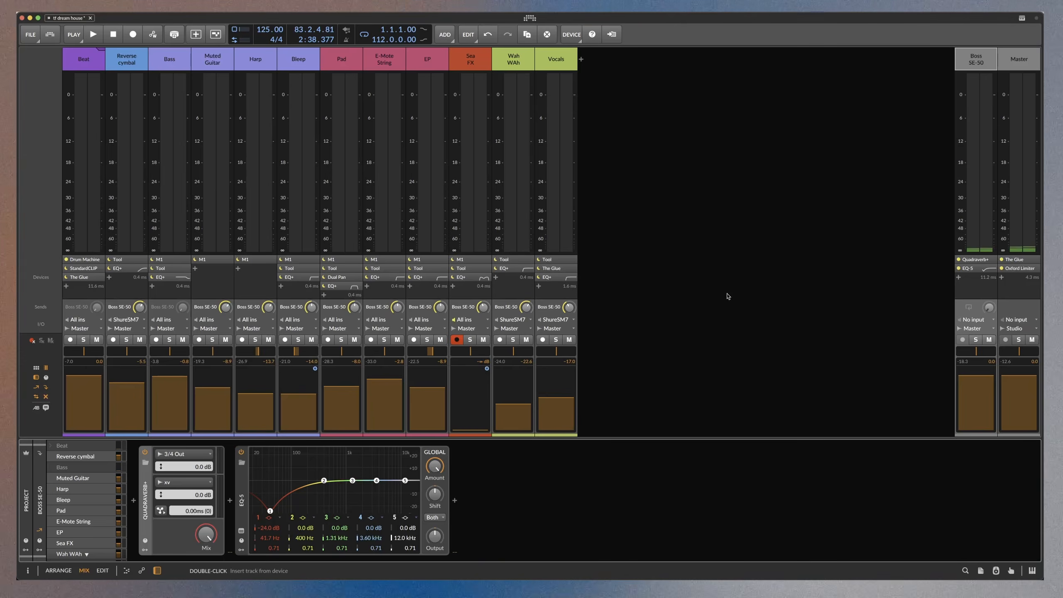
key("Tab")
left_click(428, 60)
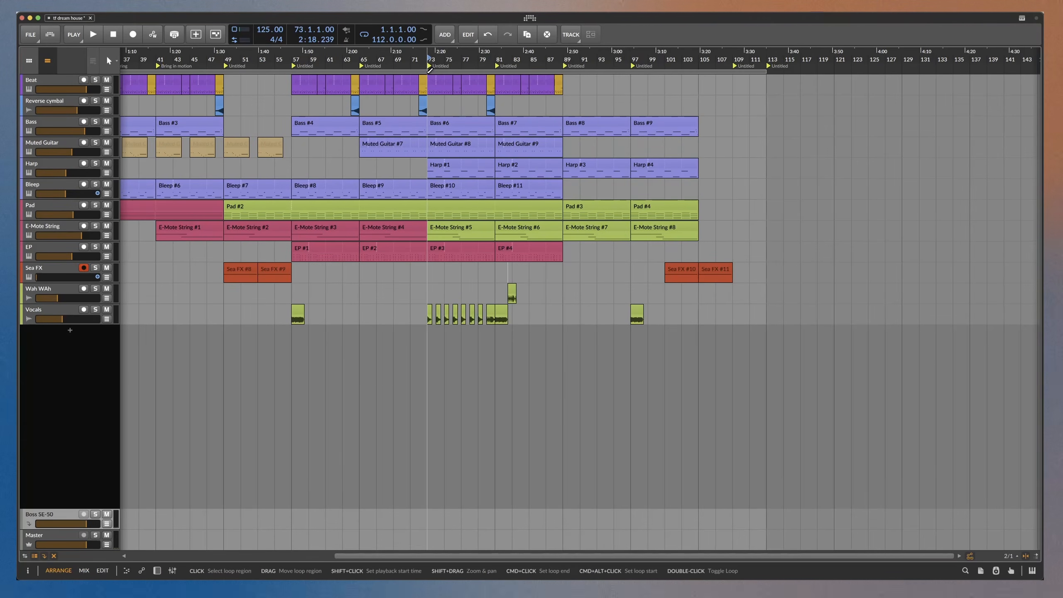
left_click_drag(428, 71, 495, 71)
- In the mixer, play the loop while alternately muting and unmuting the Boss SE-50 channel to compare dry and wet sound, then stop playback
key("Tab")
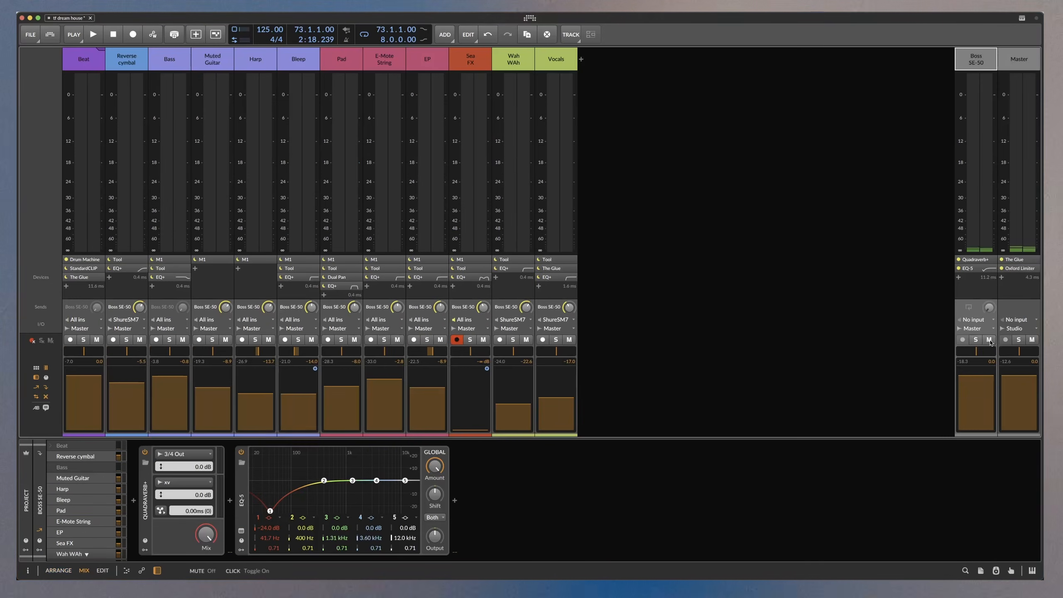
left_click(988, 340)
key("space")
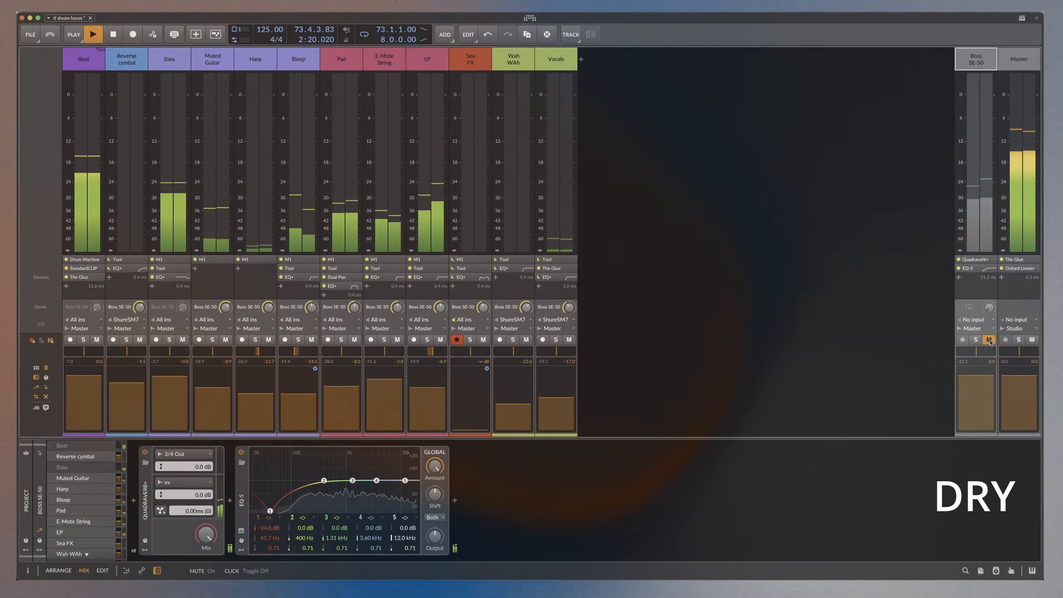
left_click(988, 340)
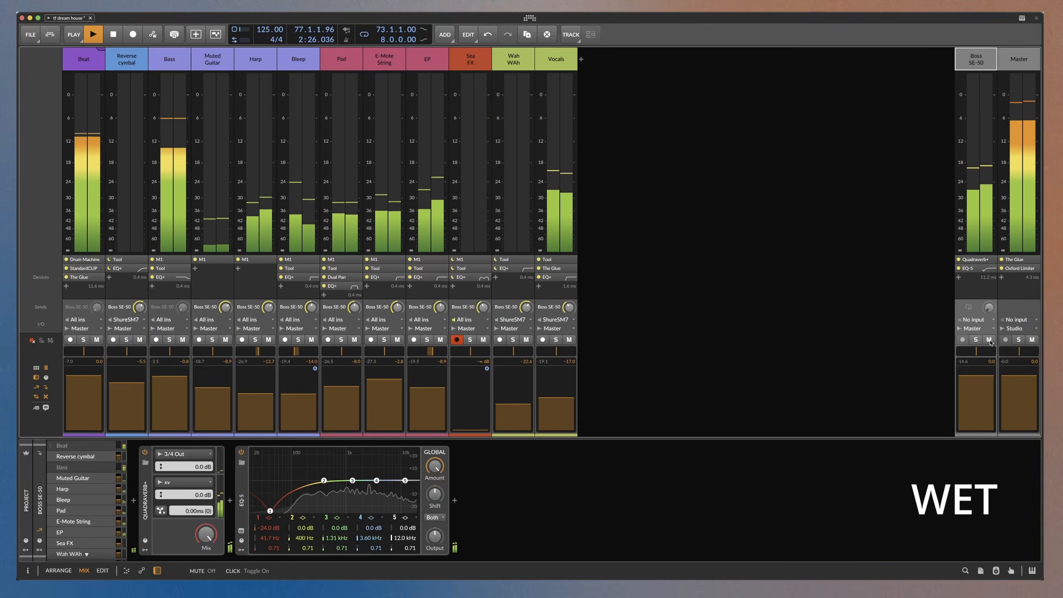
left_click(988, 340)
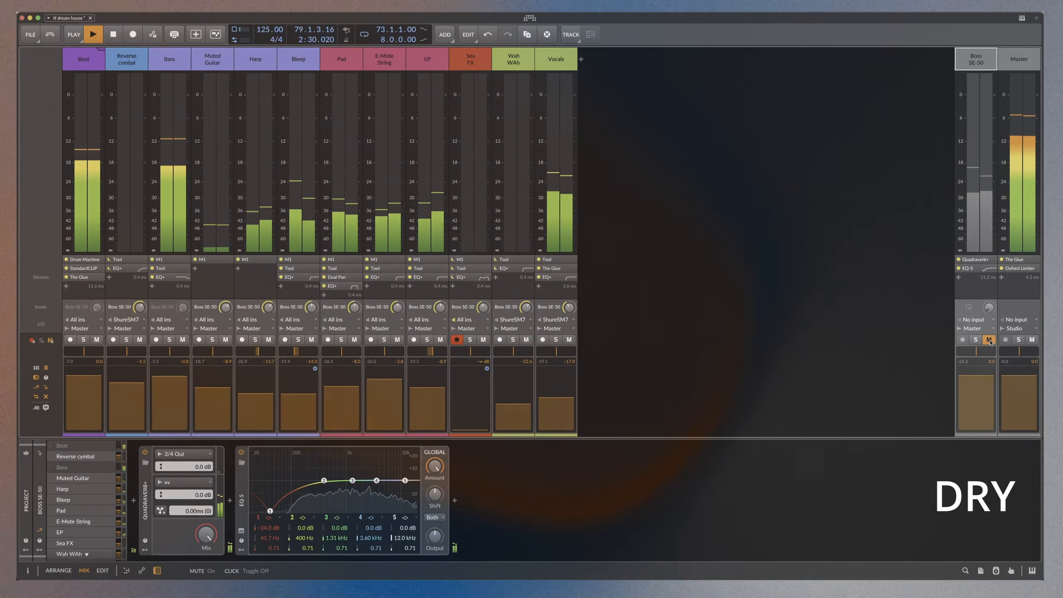
left_click(989, 340)
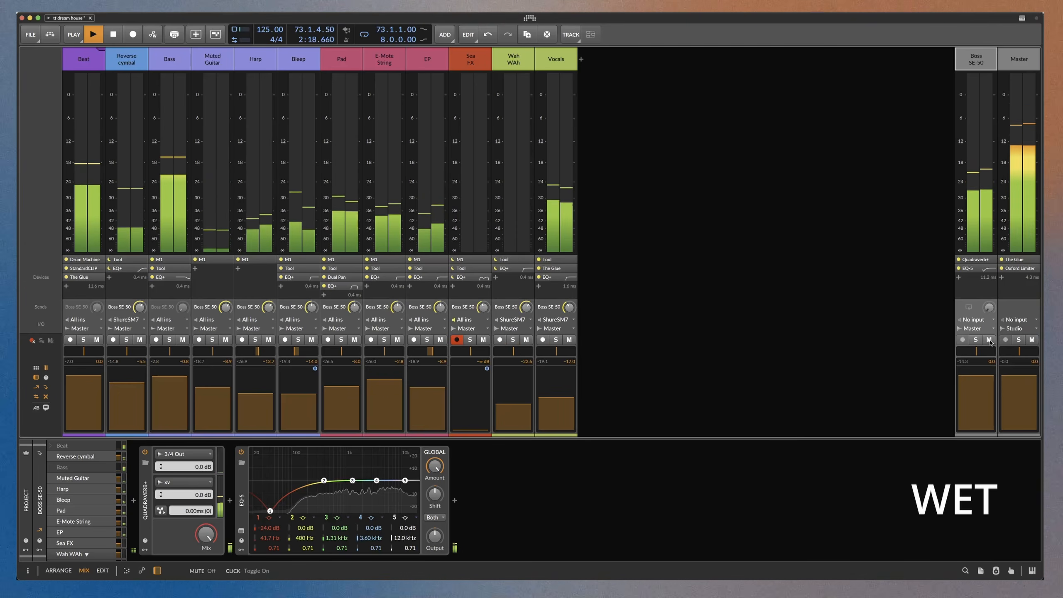
key("space")
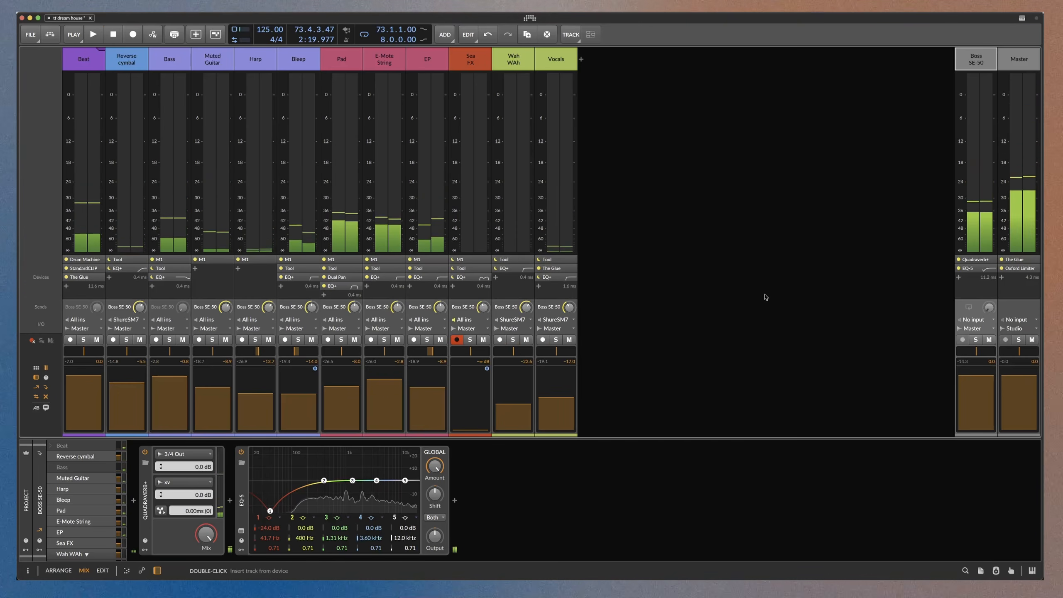